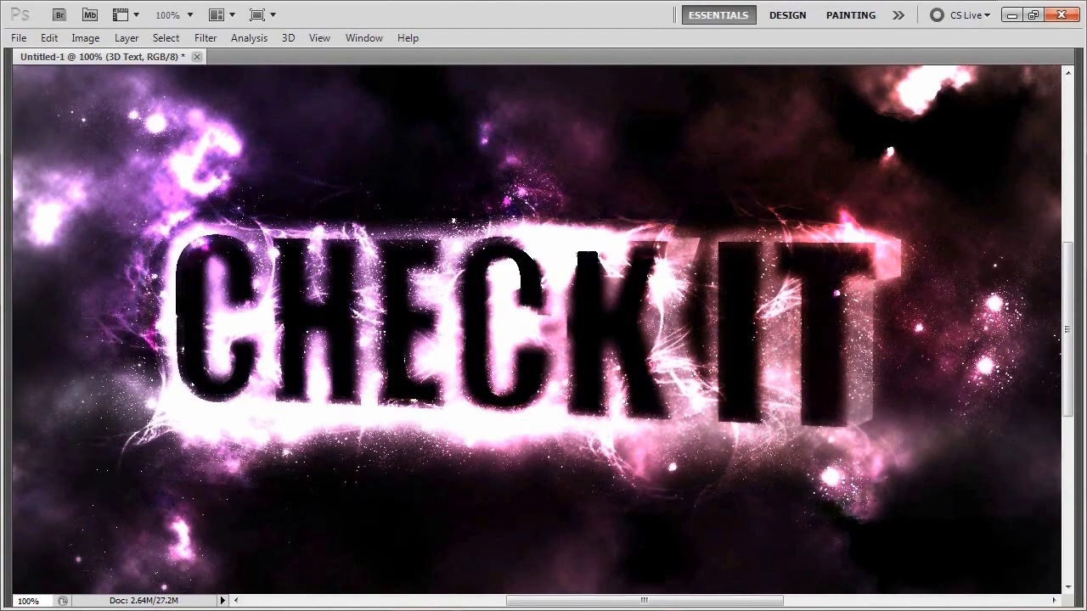
Show the hidden toolbar, options bar and panels again around the CHECK IT artwork.
key(Tab)
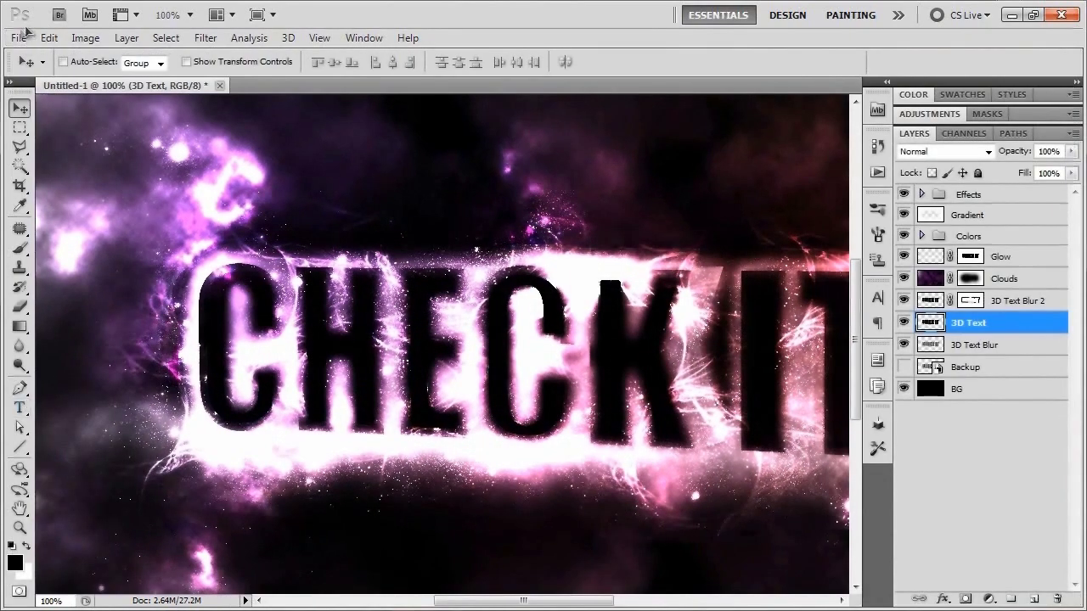
click(18, 37)
Create a new transparent 1280 × 720 px document from the preset and fit it to the window.
click(26, 52)
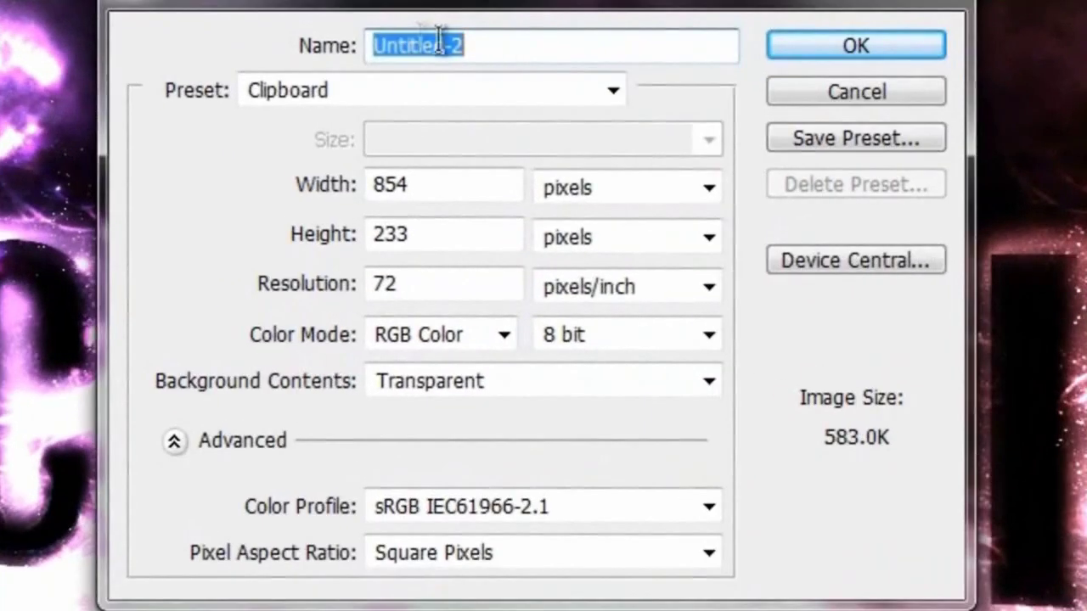
click(451, 168)
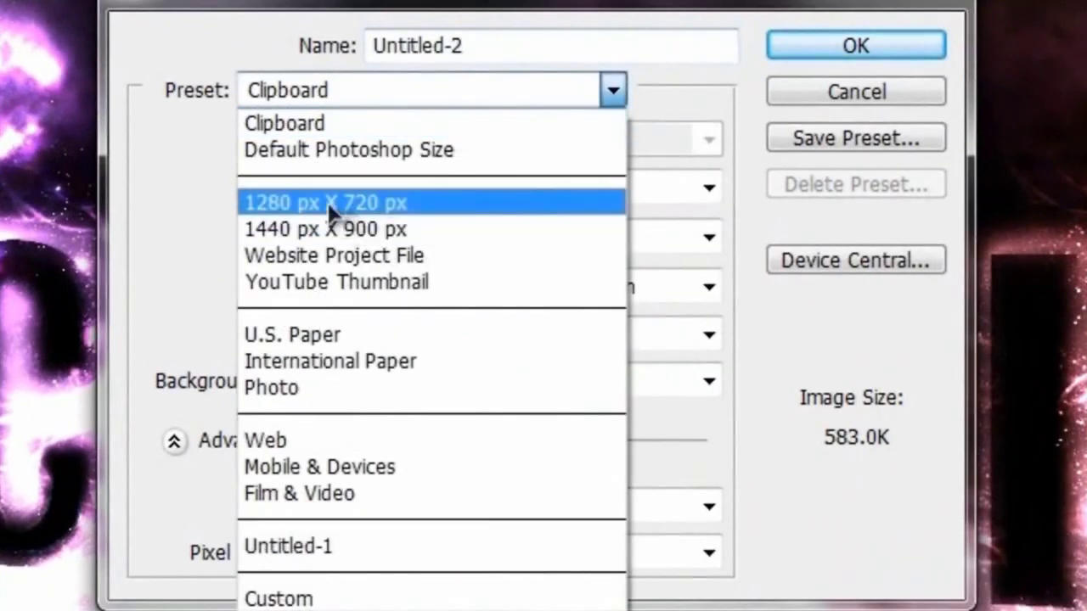
click(329, 205)
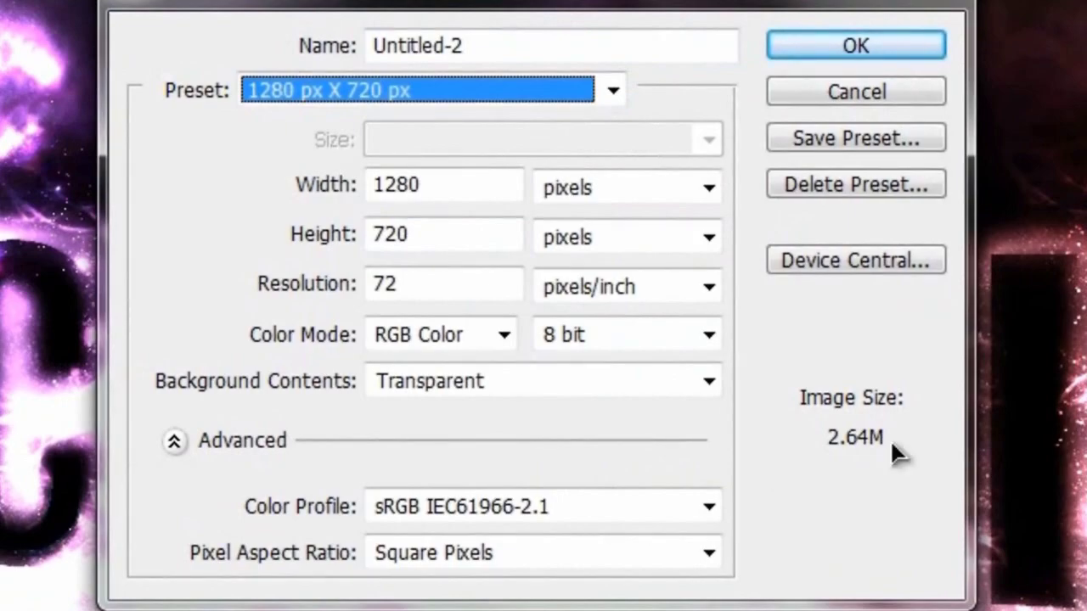
click(851, 46)
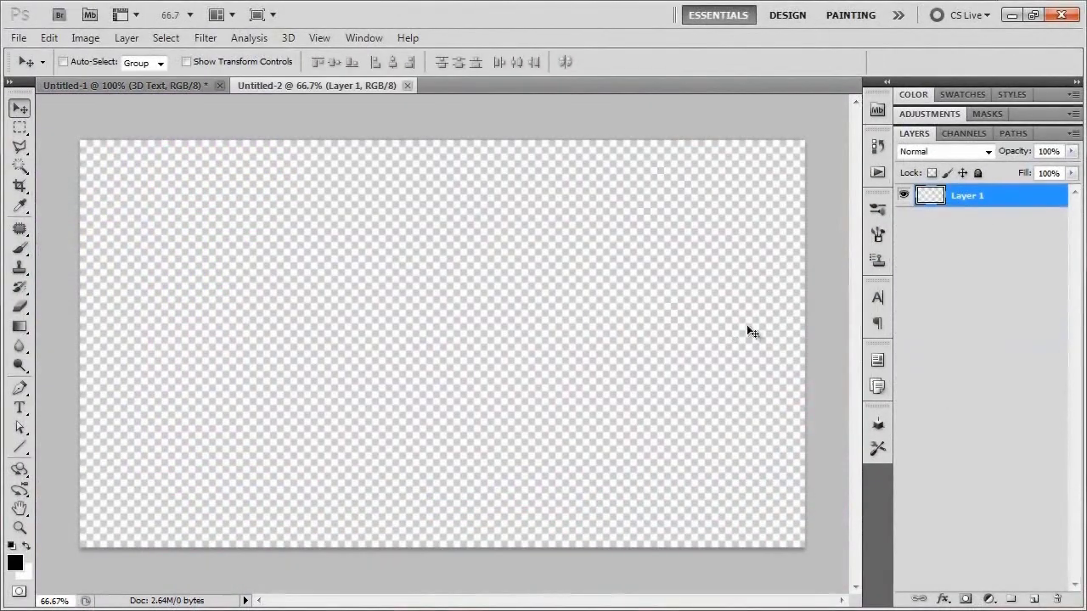
key(ctrl+0)
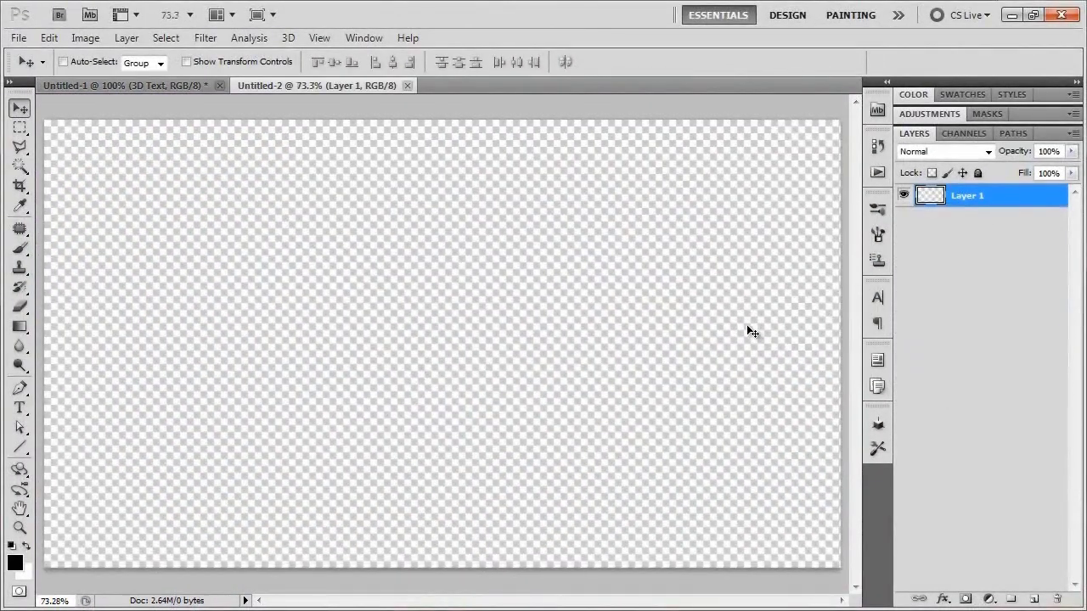
Fill Layer 1 with black, then switch to the CHECK IT 3D file in Illustrator.
key(alt+BackSpace)
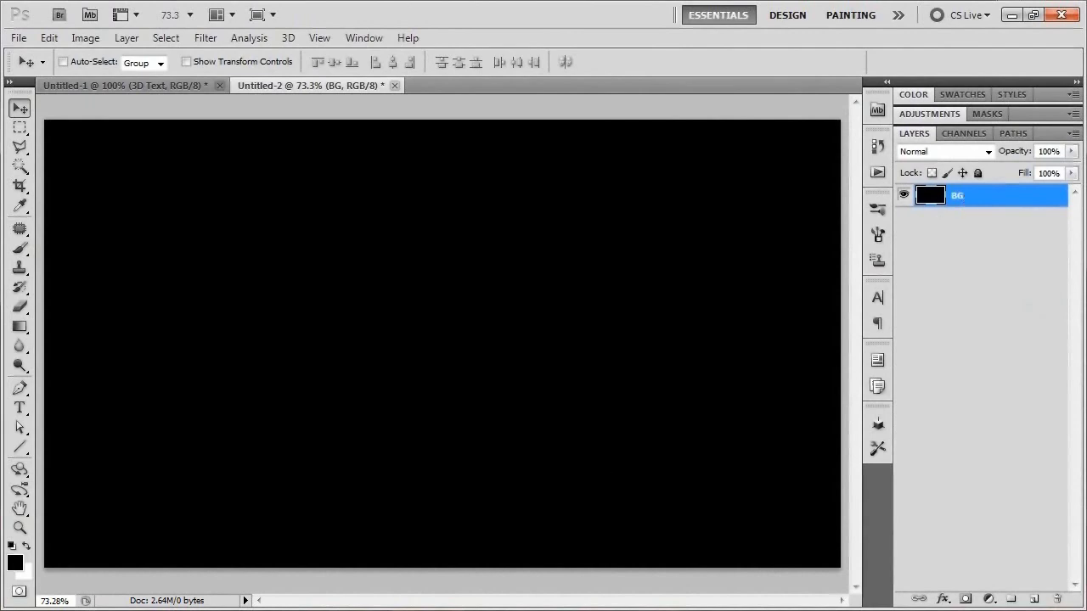
key(alt+Tab)
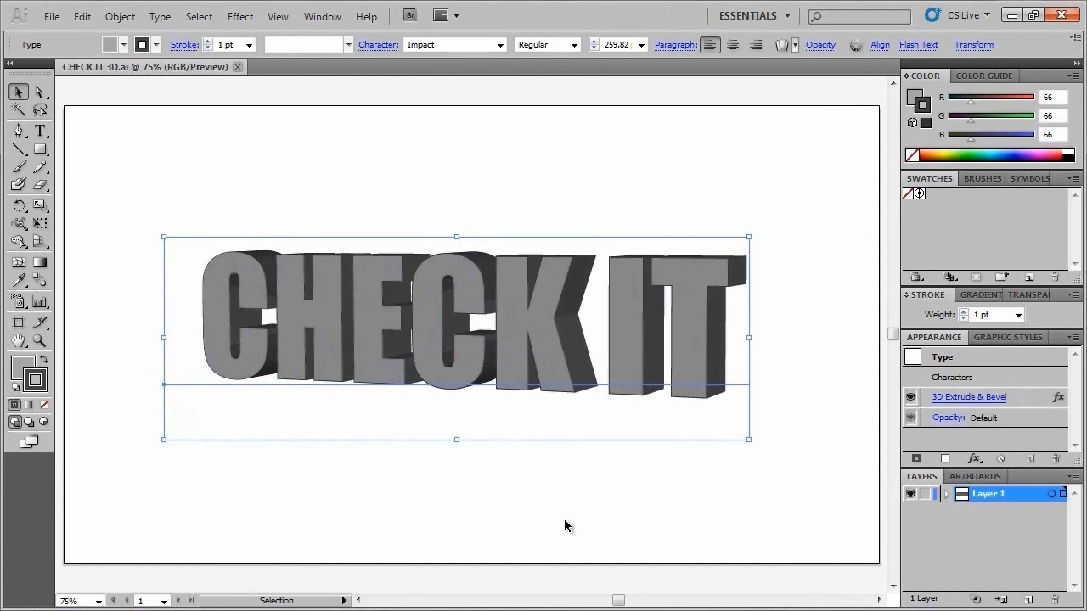
Select all of the extruded CHECK IT text in Illustrator and copy it.
key(ctrl+a)
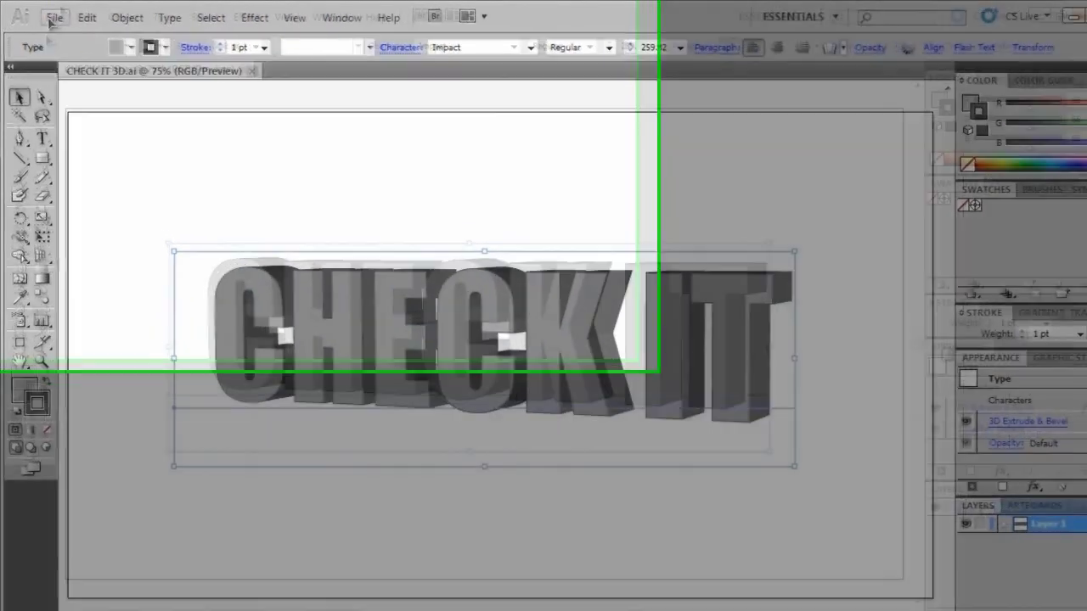
click(147, 103)
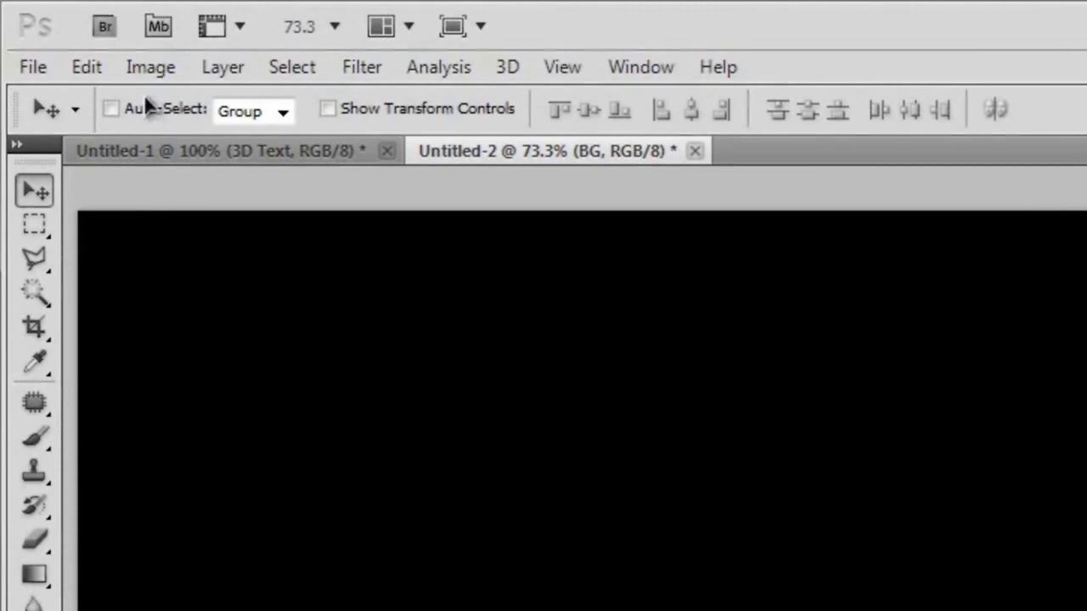
Paste the 3D CHECK IT text into Photoshop as a Smart Object and commit its placement.
click(85, 67)
mouse_move(229, 292)
click(224, 270)
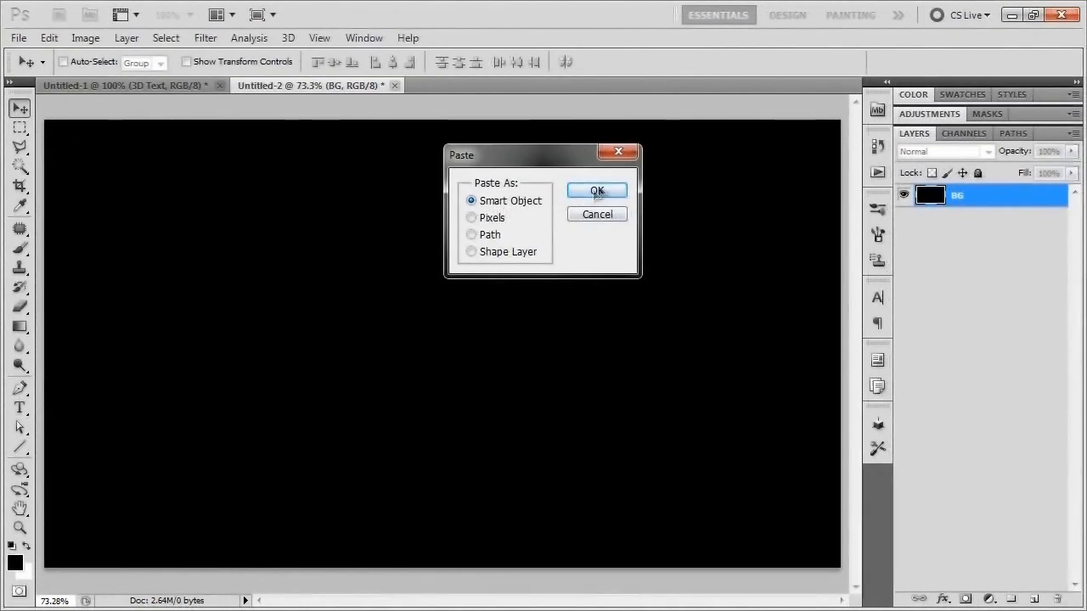
click(597, 192)
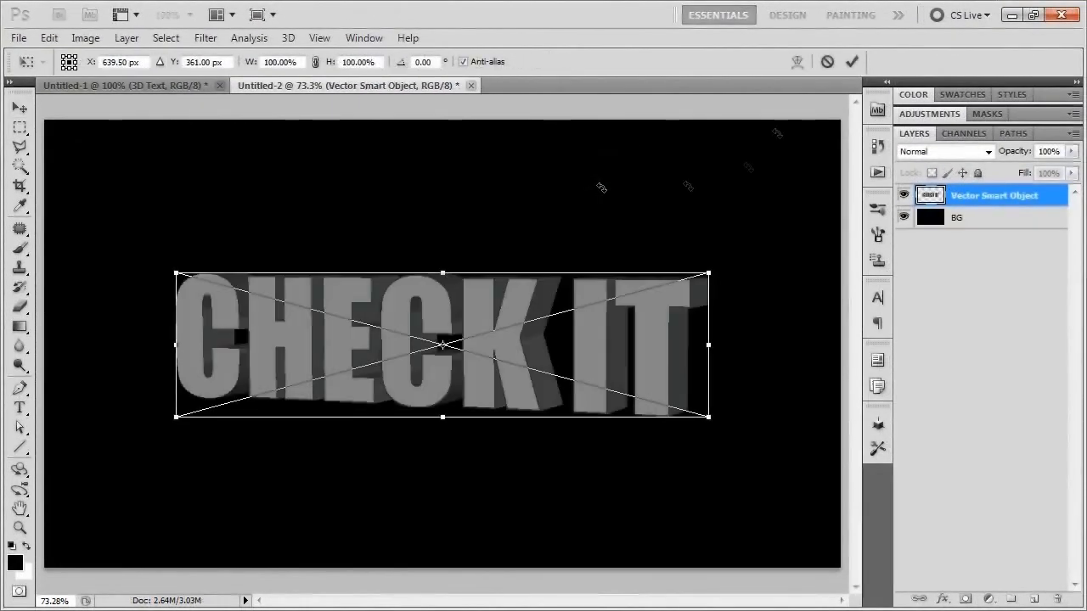
click(853, 61)
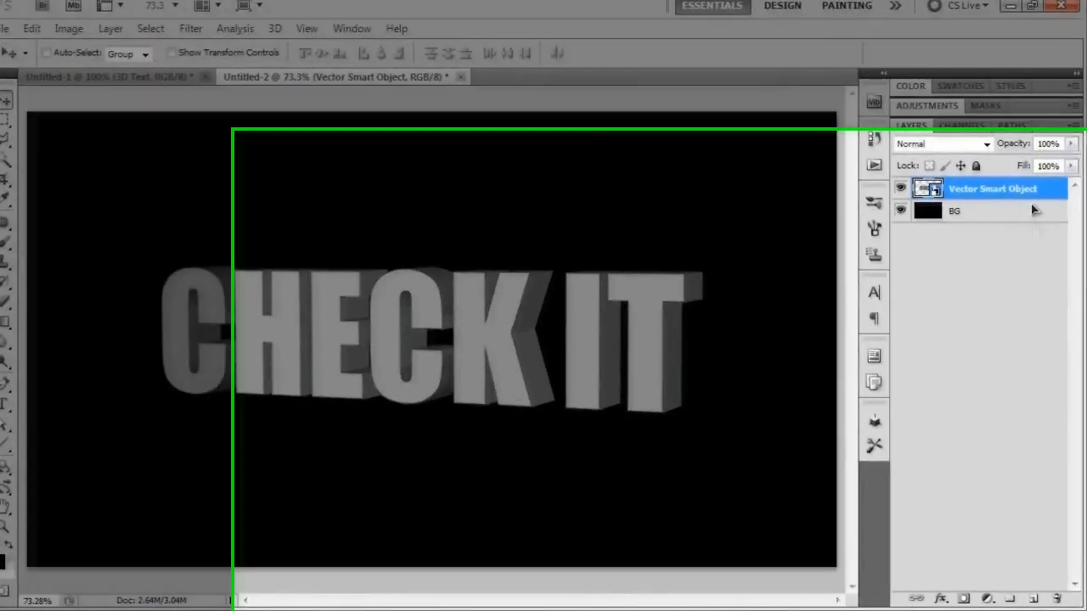
Rename the pasted smart object layer to 'Backup'.
double_click(1015, 193)
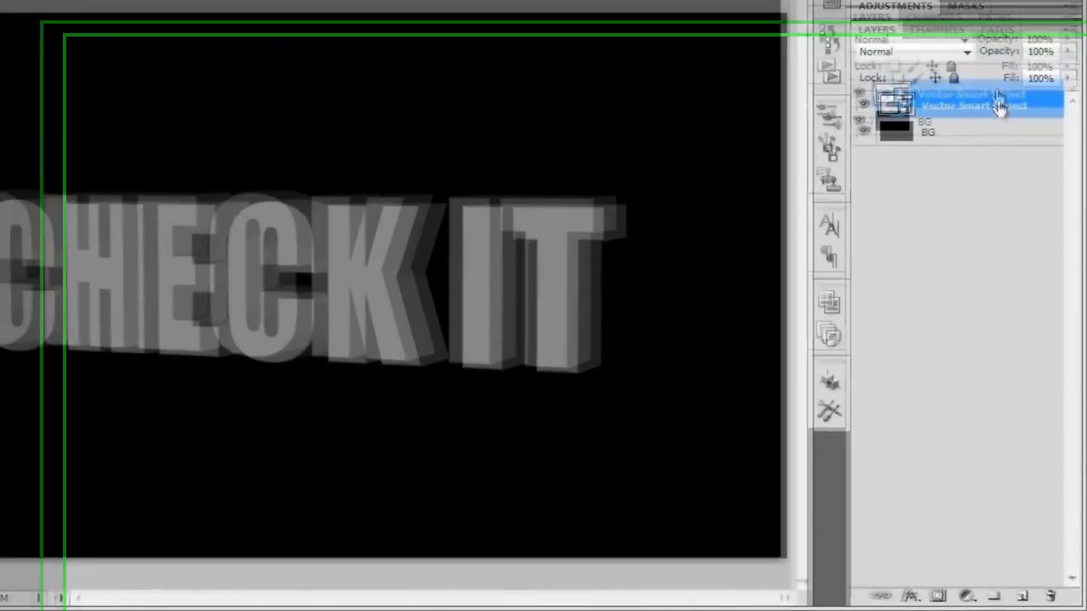
text(Backup)
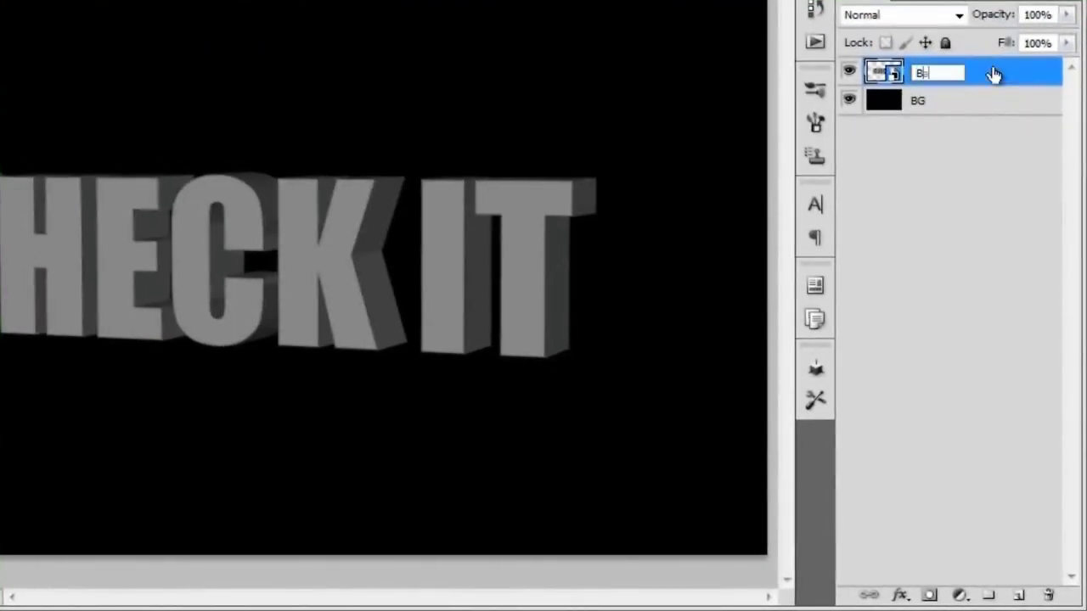
key(Return)
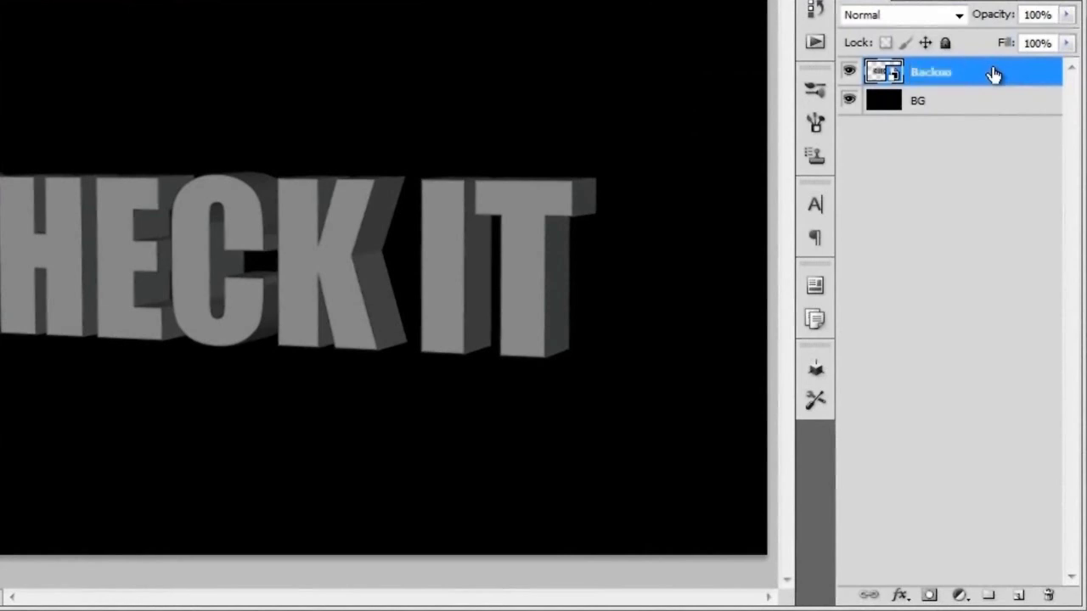
double_click(944, 75)
click(960, 73)
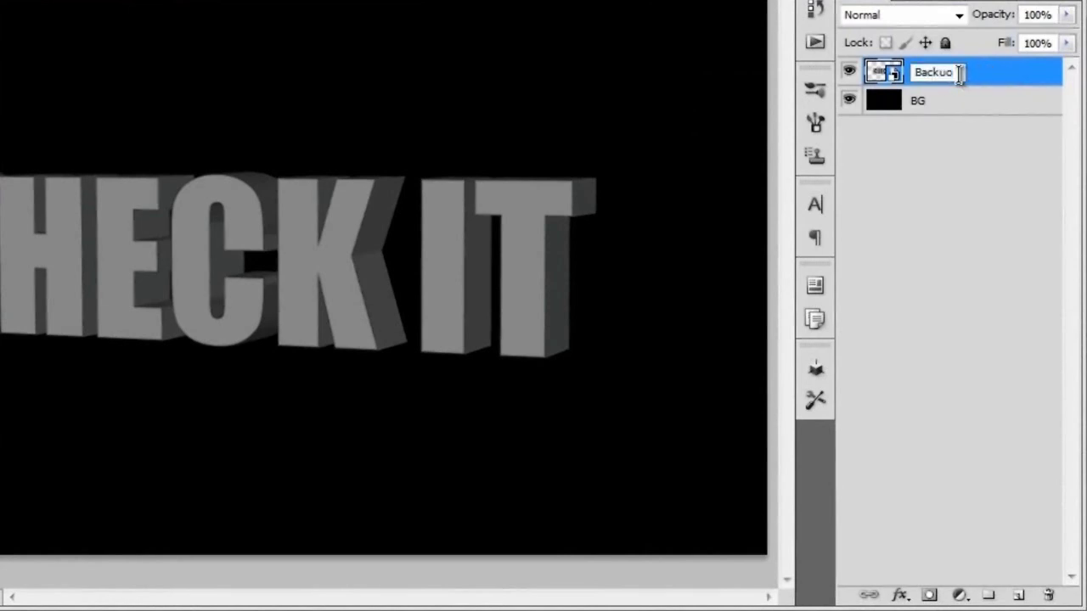
key(Return)
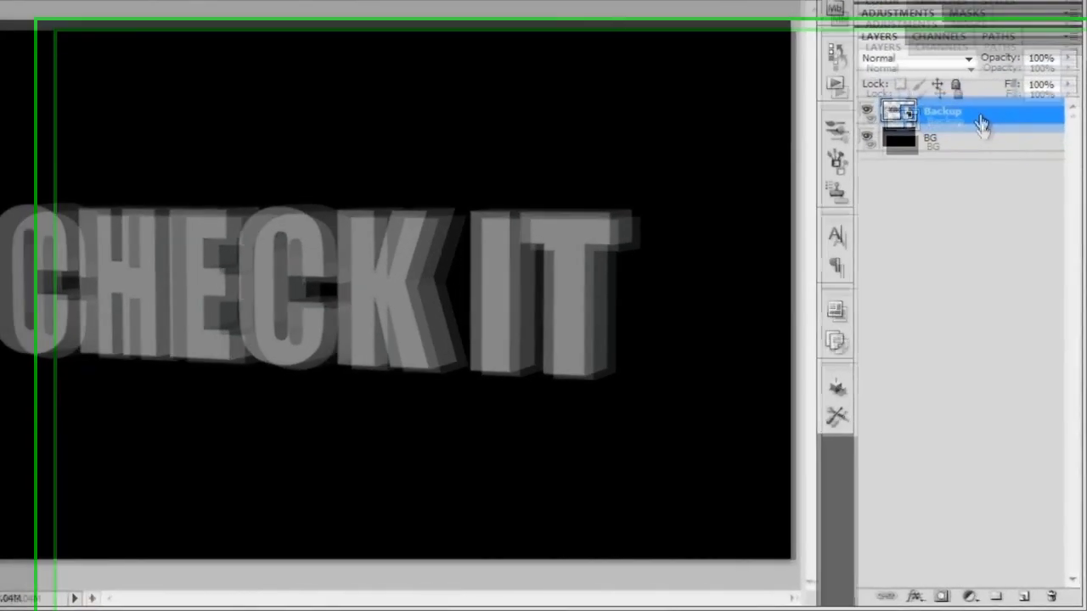
Duplicate Backup, hide the original, and name the copy '3D Text'.
key(ctrl+j)
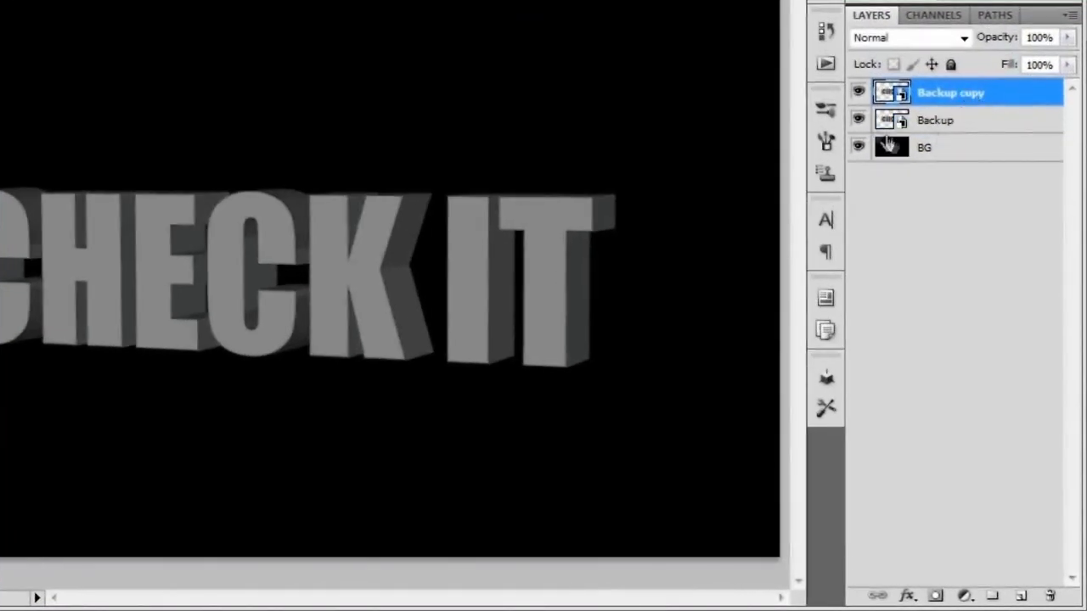
click(858, 121)
double_click(958, 92)
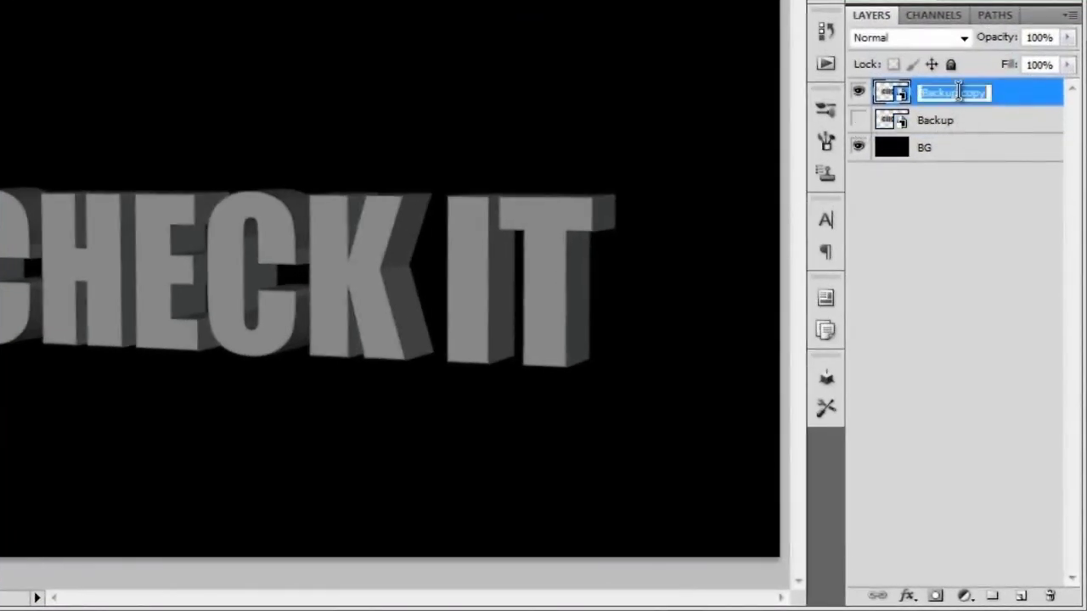
text(3D Text)
key(Return)
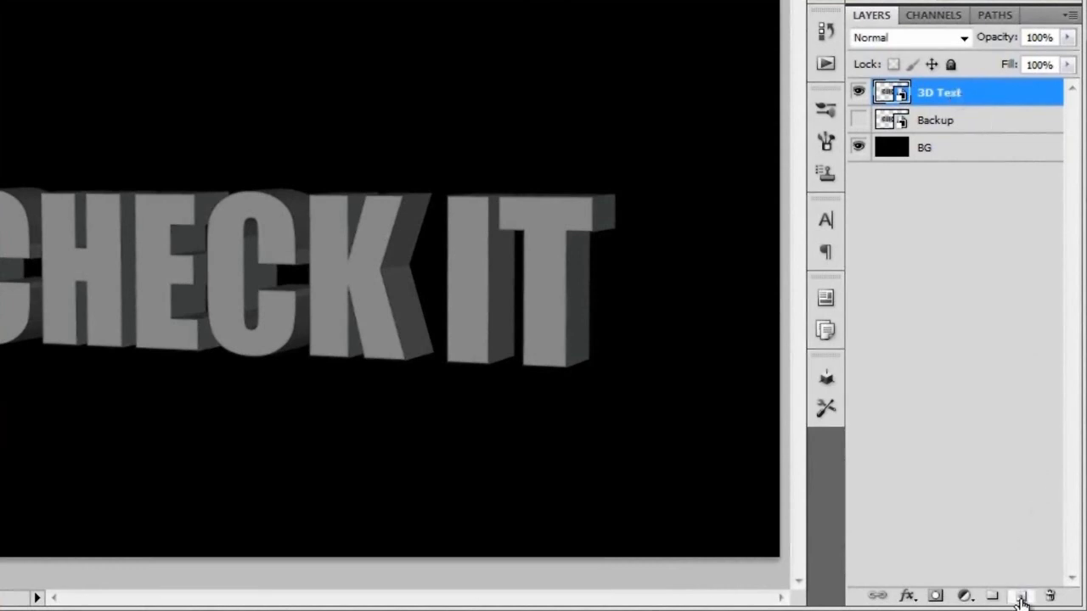
Merge 3D Text with a new empty layer to turn it into a pixel layer.
ctrl+click(1021, 595)
shift+click(982, 92)
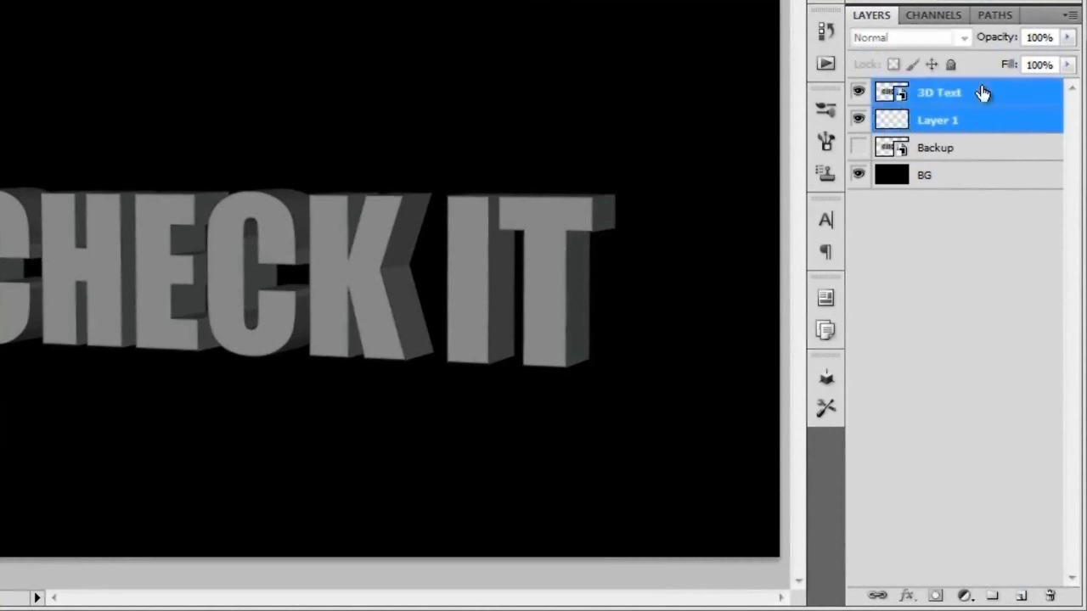
key(ctrl+e)
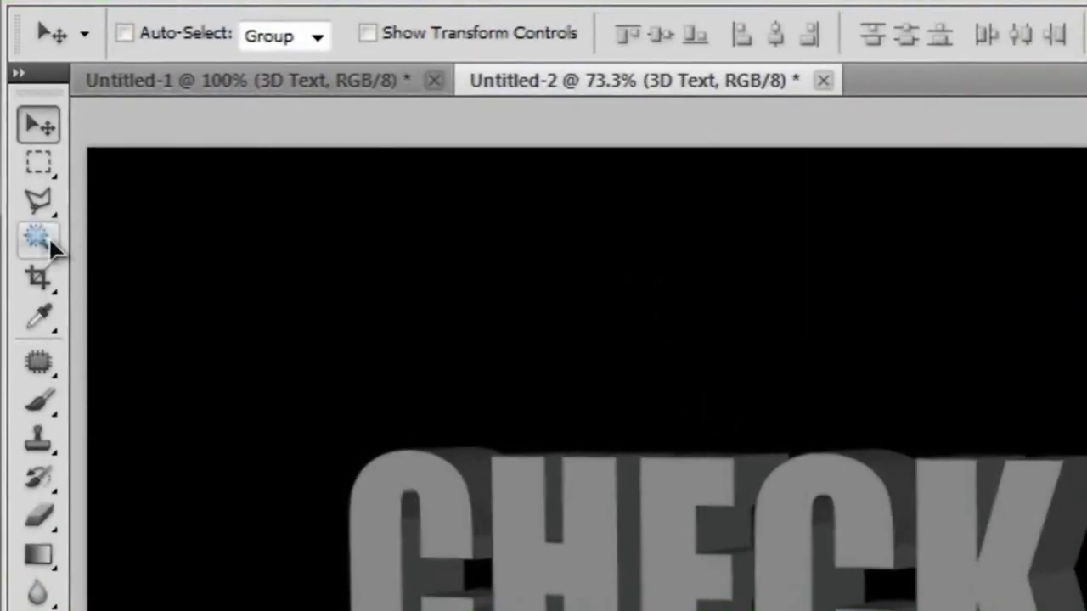
Magic-wand select the C, H, E, C, K, I, T front faces, fill them black, deselect.
click(21, 167)
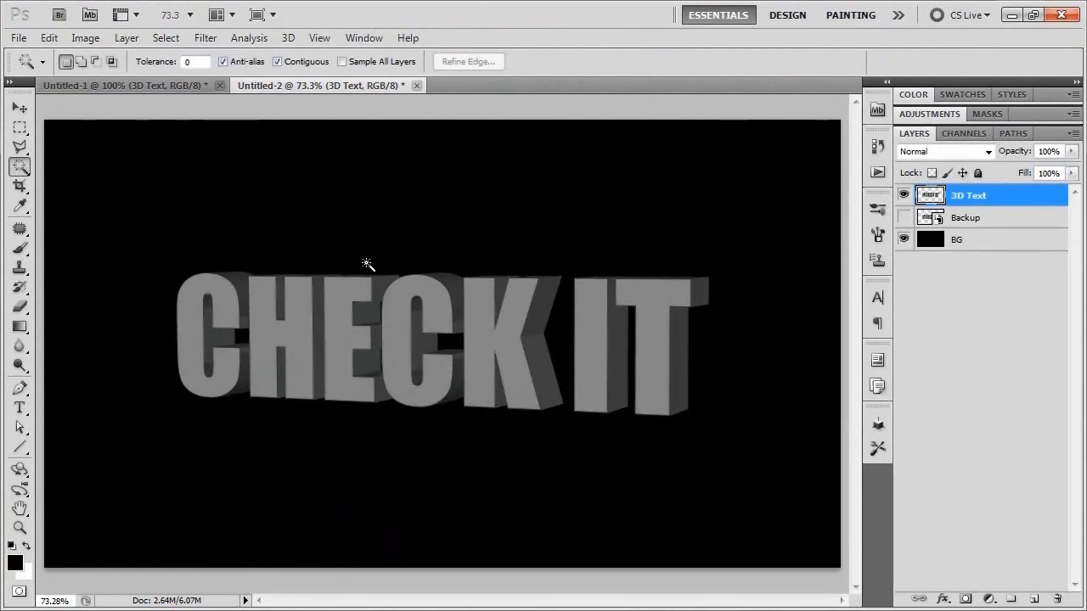
click(214, 304)
shift+click(280, 338)
shift+click(343, 337)
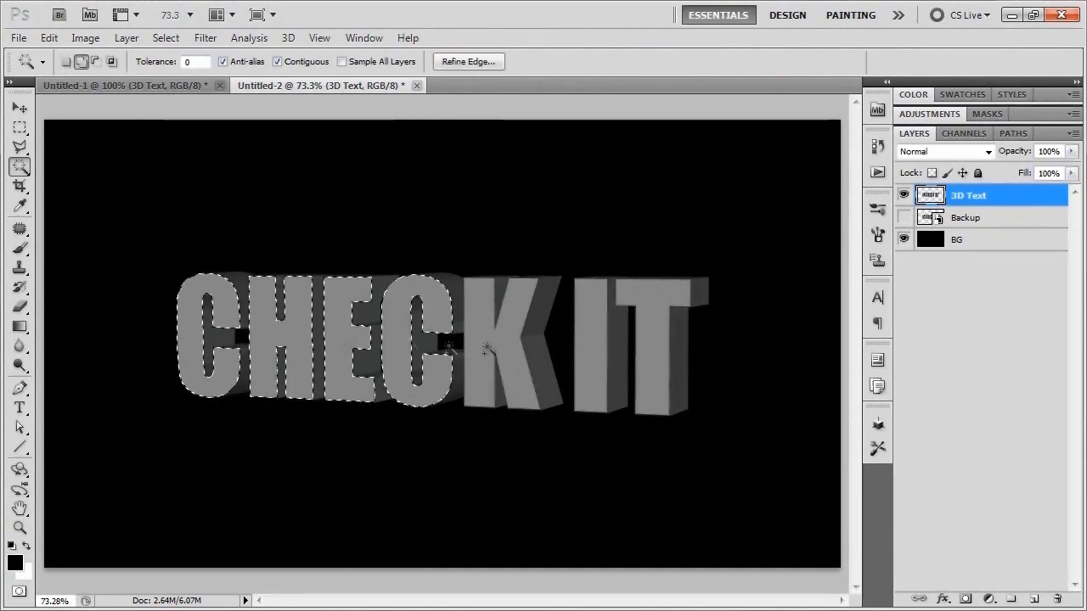
shift+click(399, 340)
shift+click(481, 340)
shift+click(608, 339)
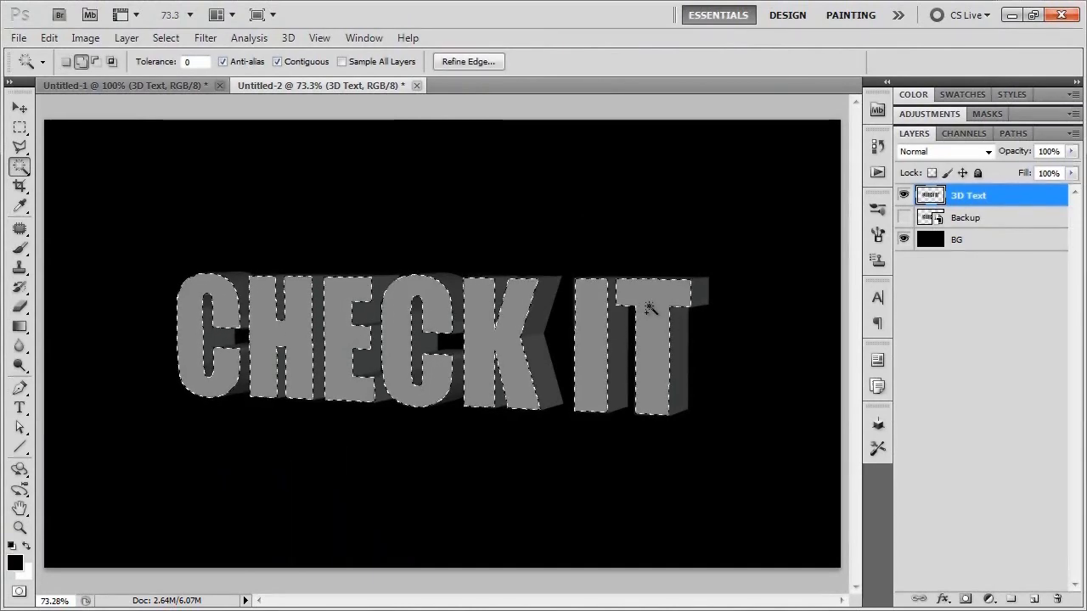
shift+click(653, 307)
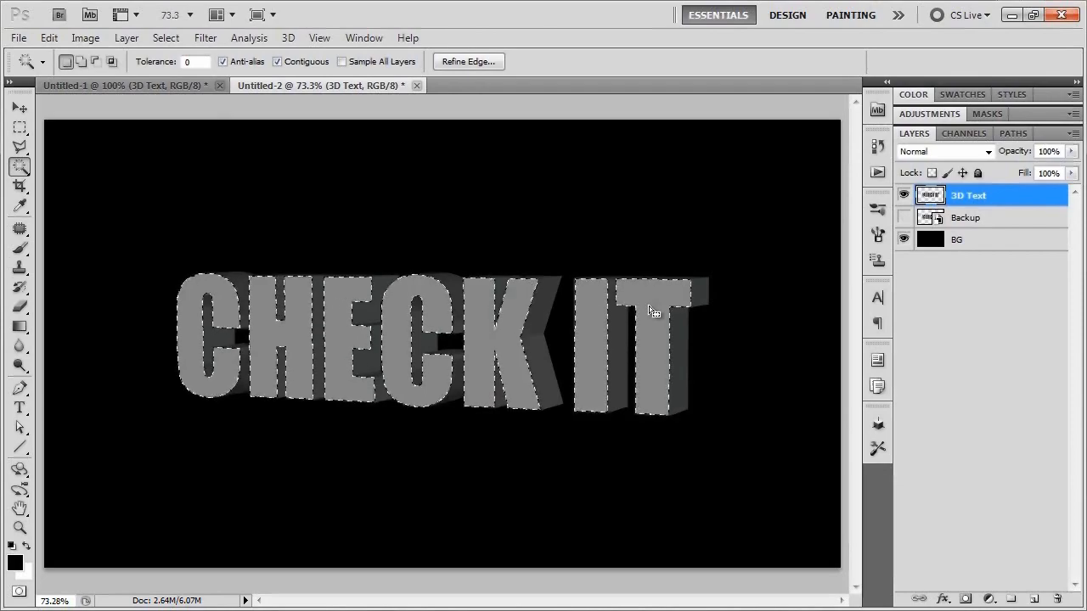
key(alt+BackSpace)
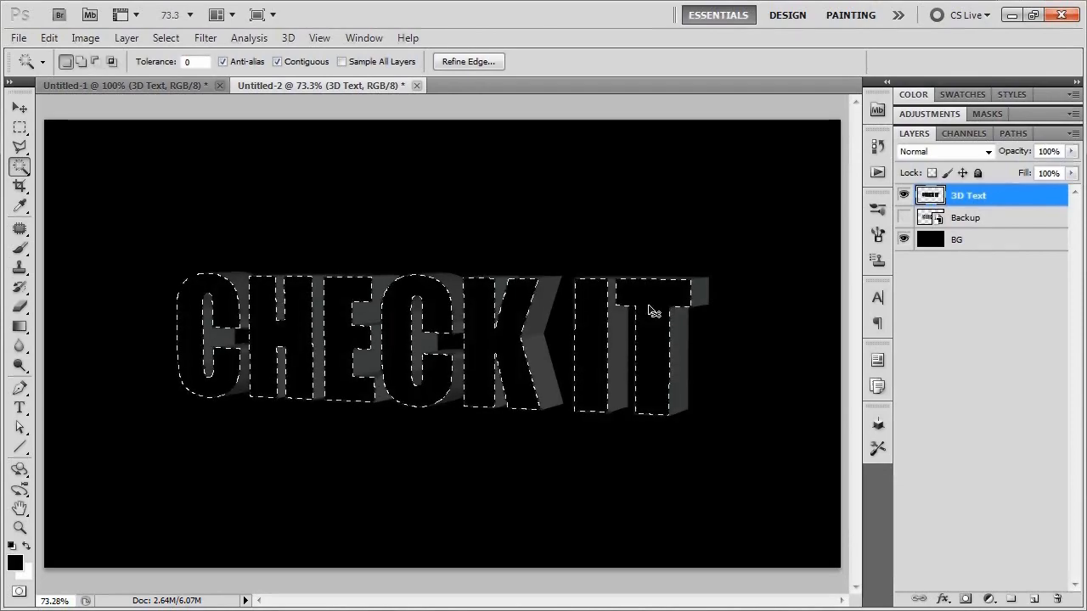
key(ctrl+d)
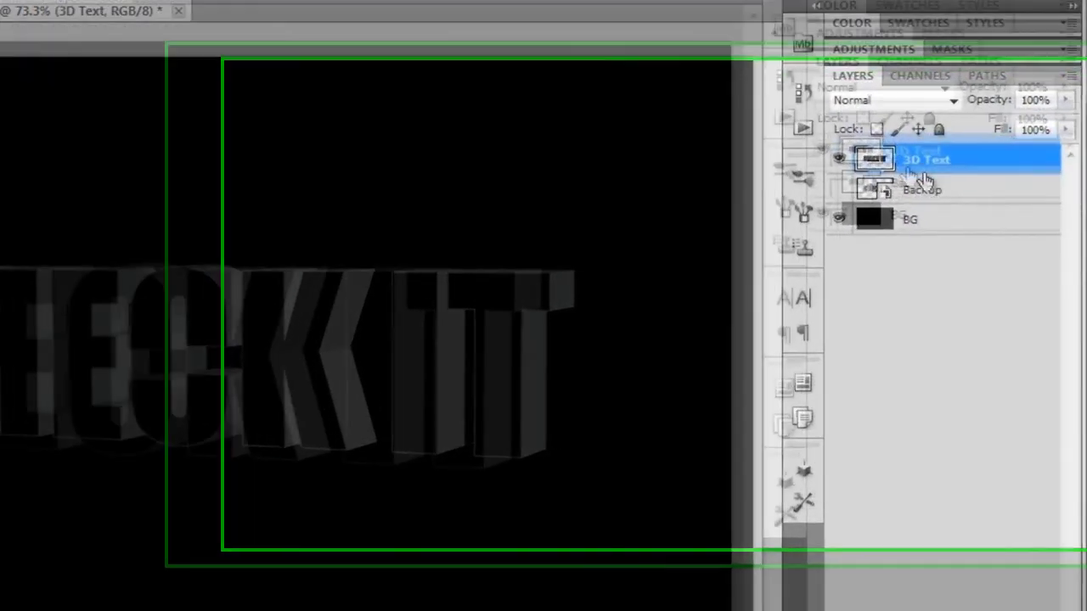
Duplicate 3D Text, rename the copy '3D Text Blur', and move it beneath 3D Text.
key(ctrl+j)
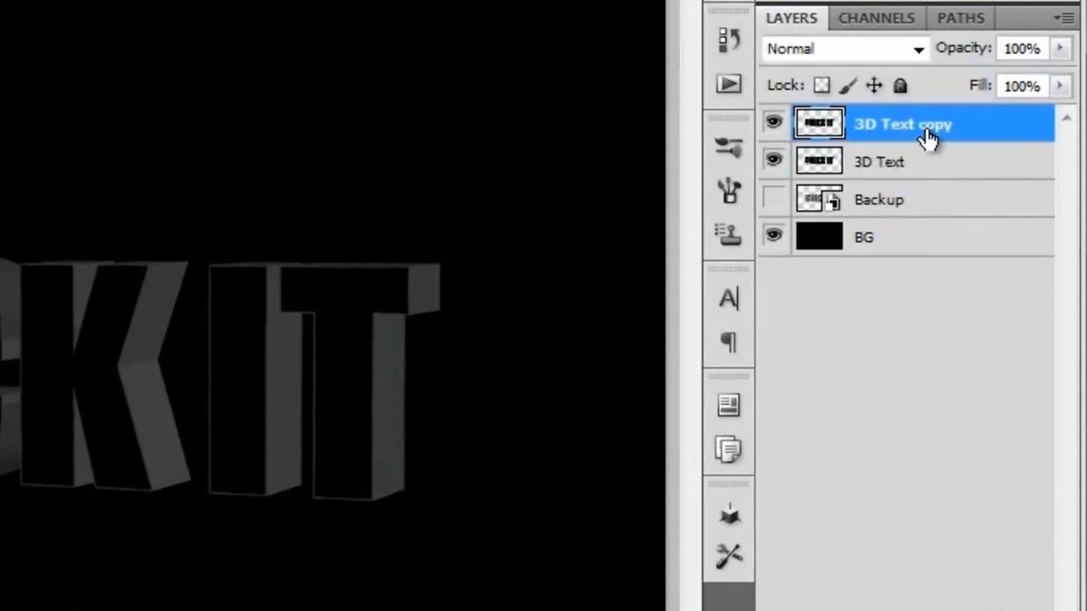
double_click(928, 129)
key(Right)
key(shift+Left)
key(shift+Left)
key(shift+Left)
key(shift+Left)
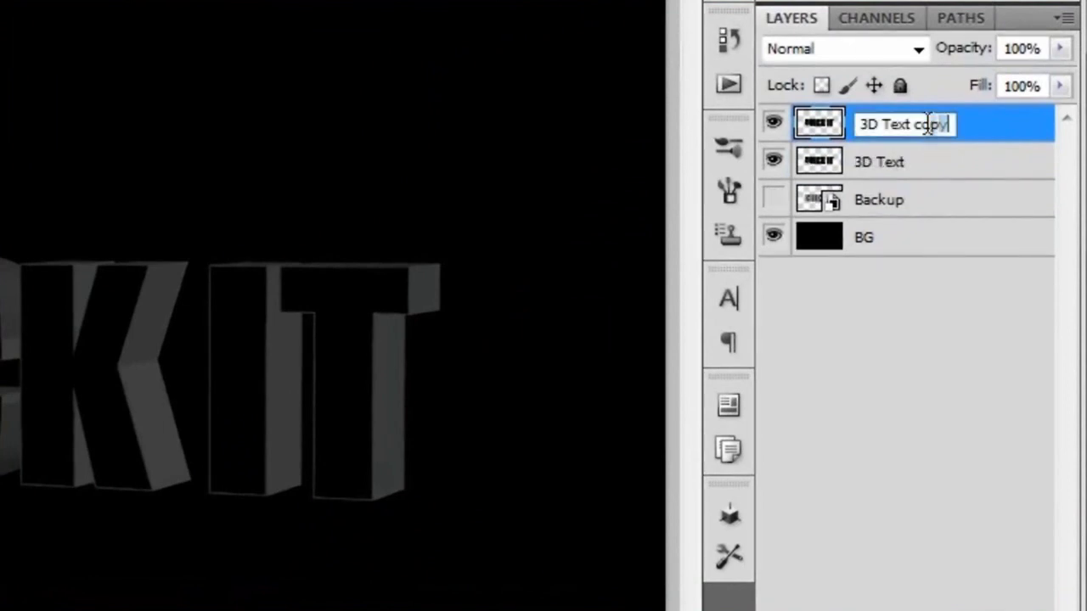
key(BackSpace)
text(Blur)
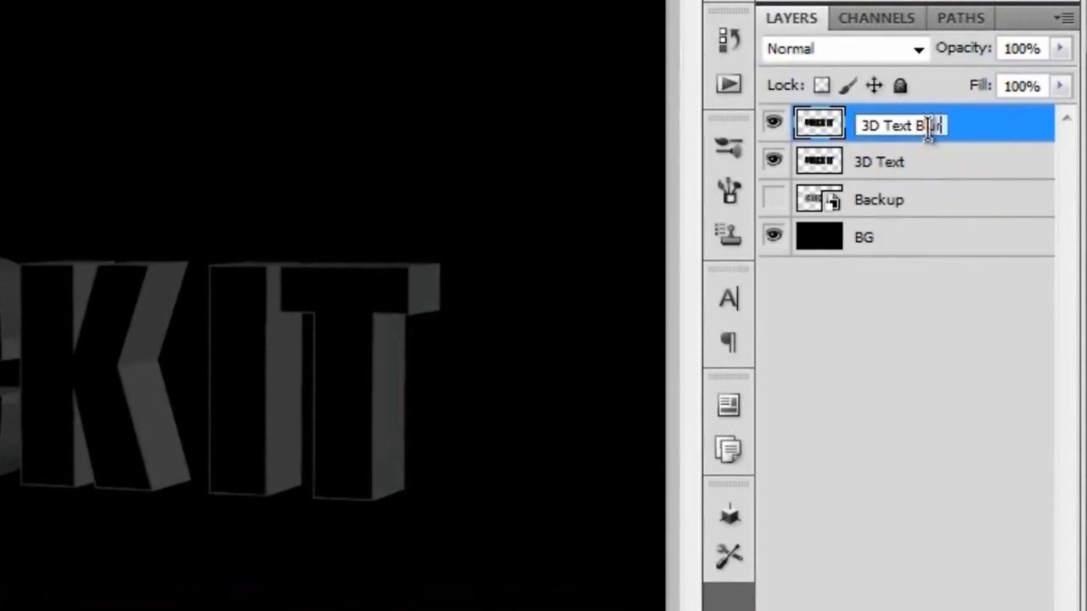
key(Return)
drag(911, 128, 883, 185)
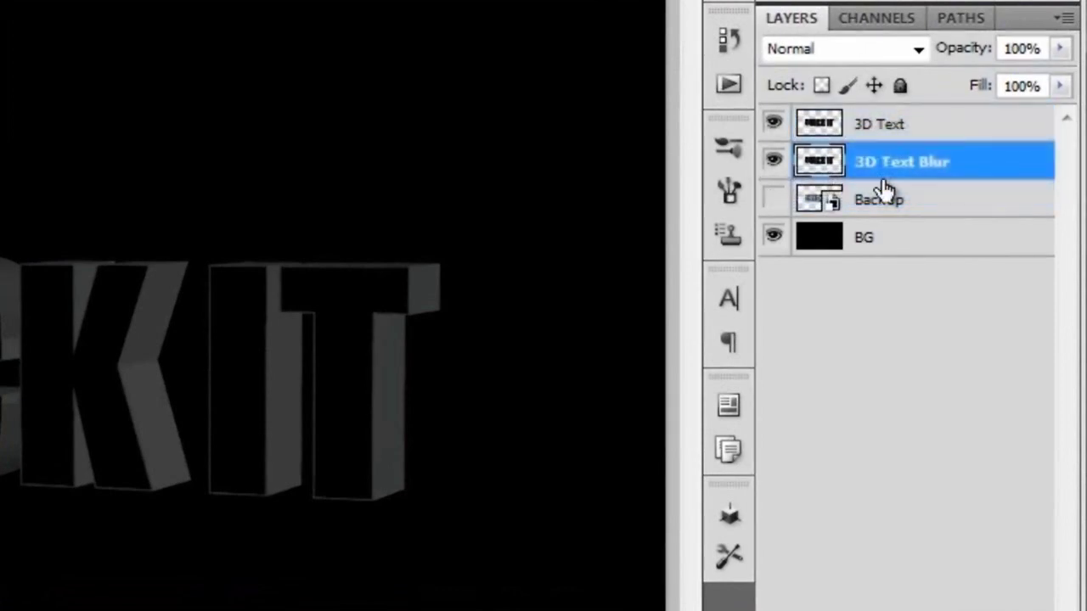
click(881, 134)
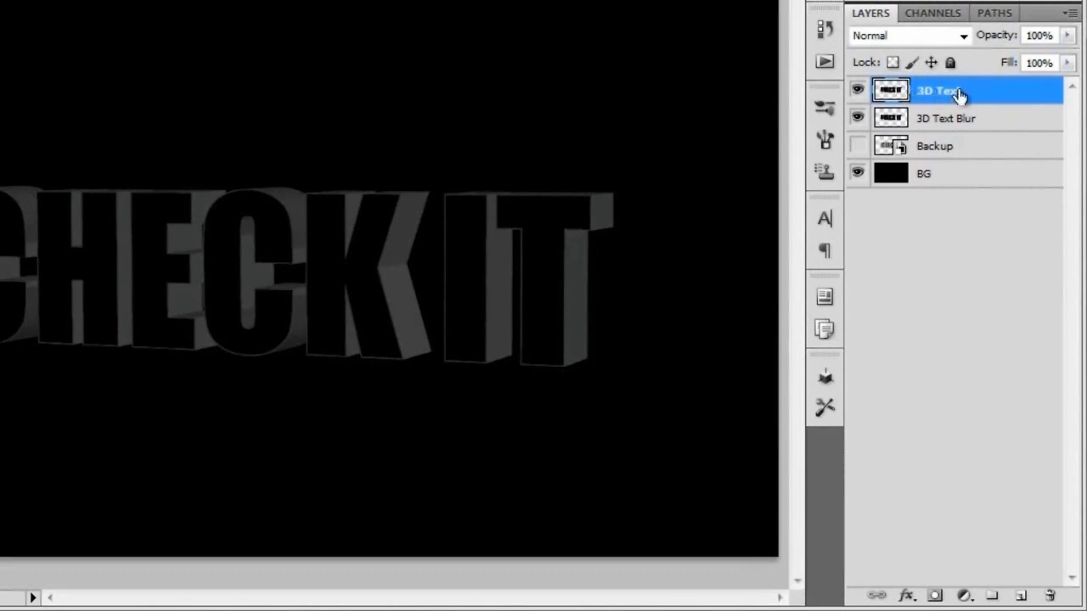
Add two new empty layers above 3D Text and put each into its own group.
click(1020, 595)
click(1020, 596)
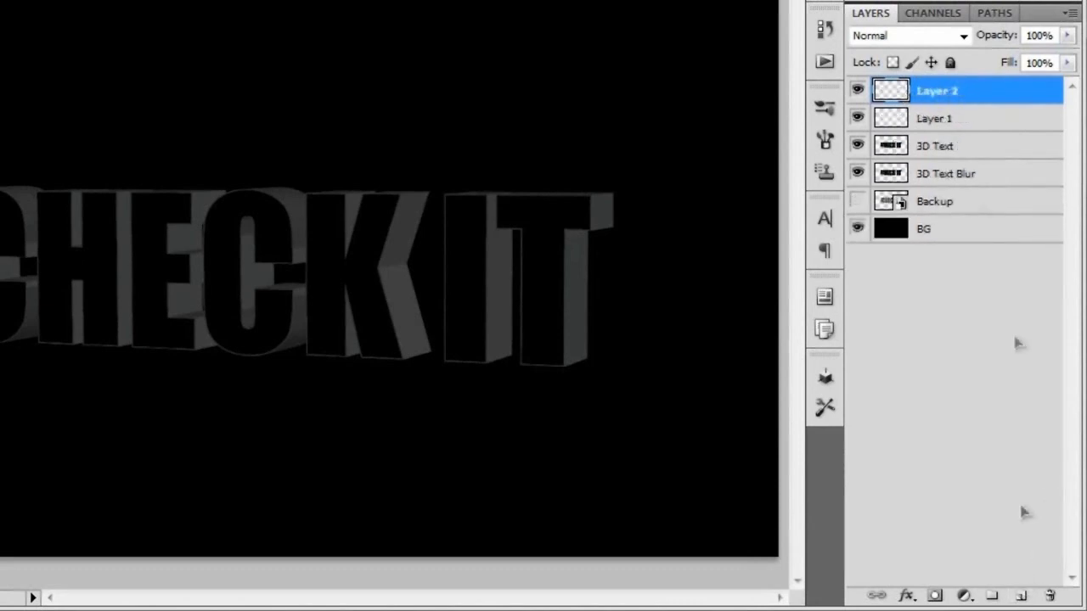
key(ctrl+g)
click(970, 145)
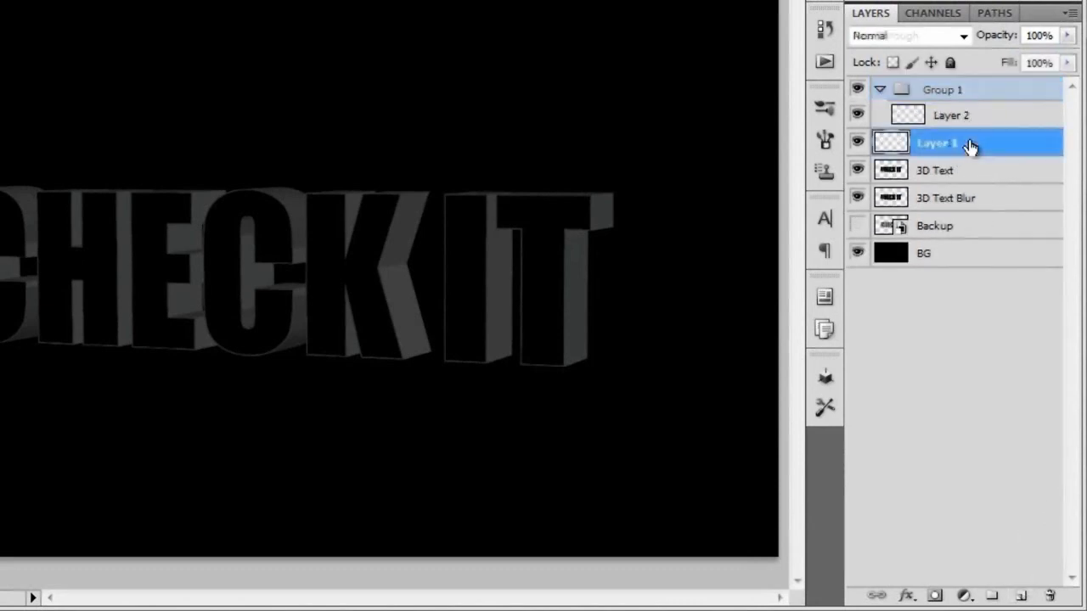
key(ctrl+g)
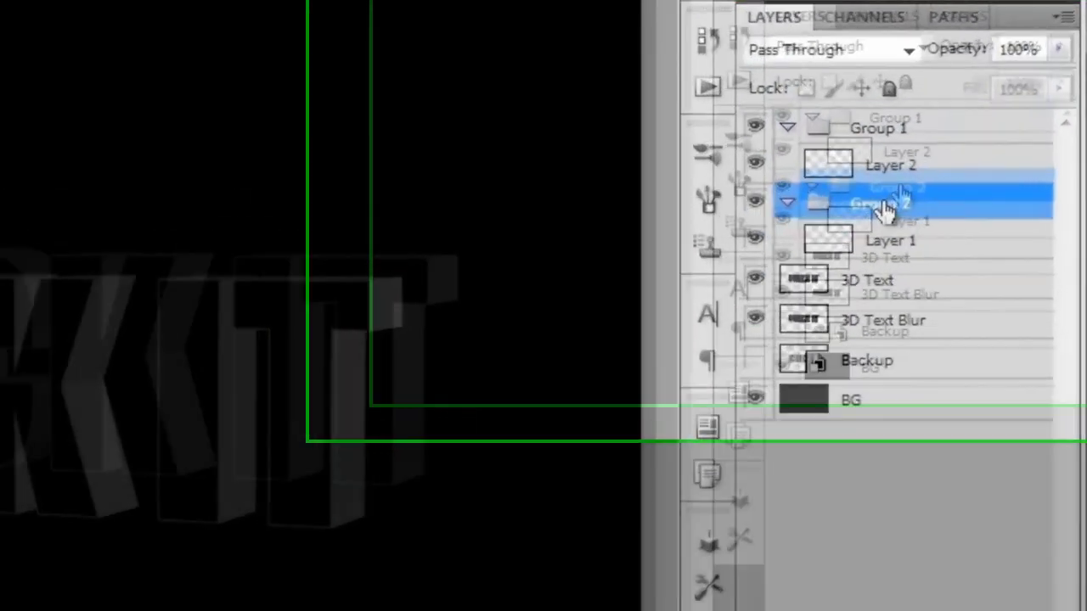
Name the groups 'Color' and 'Effects' and set the Effects group to Color Dodge.
double_click(883, 204)
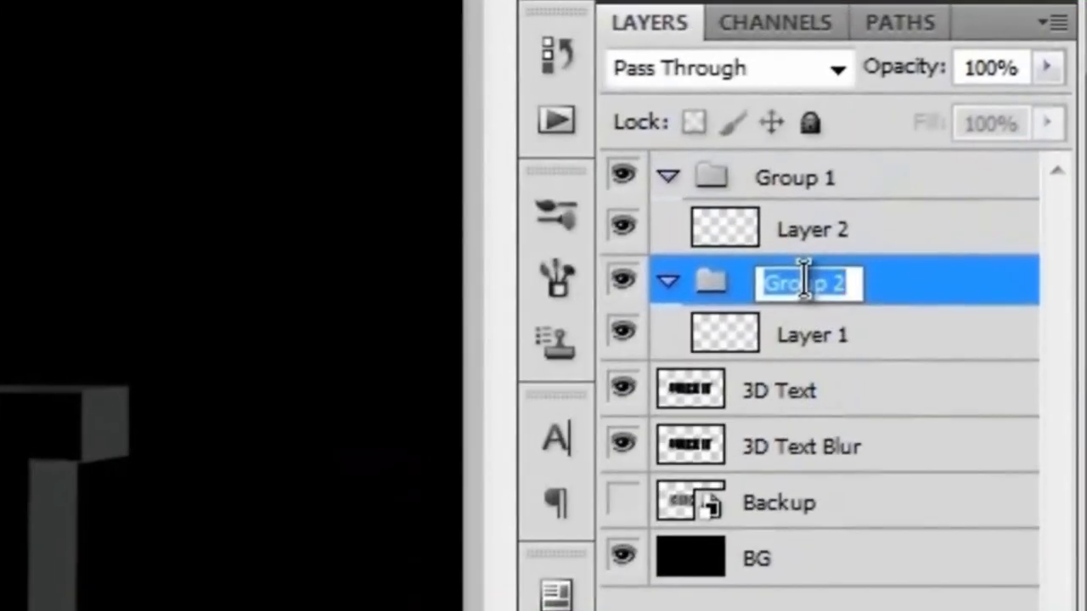
text(c)
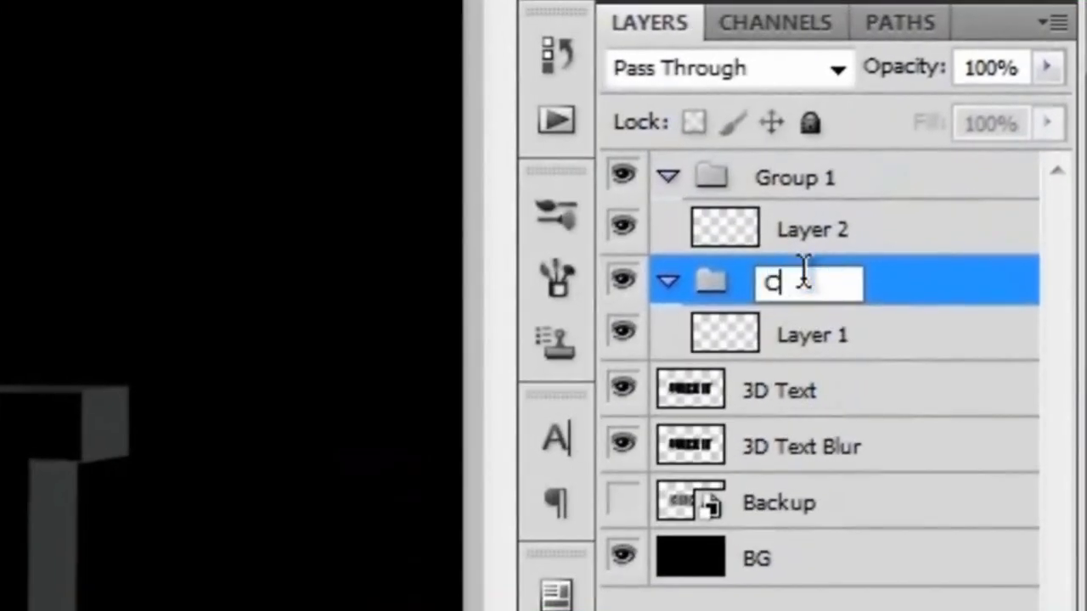
text(olor)
key(Return)
double_click(800, 176)
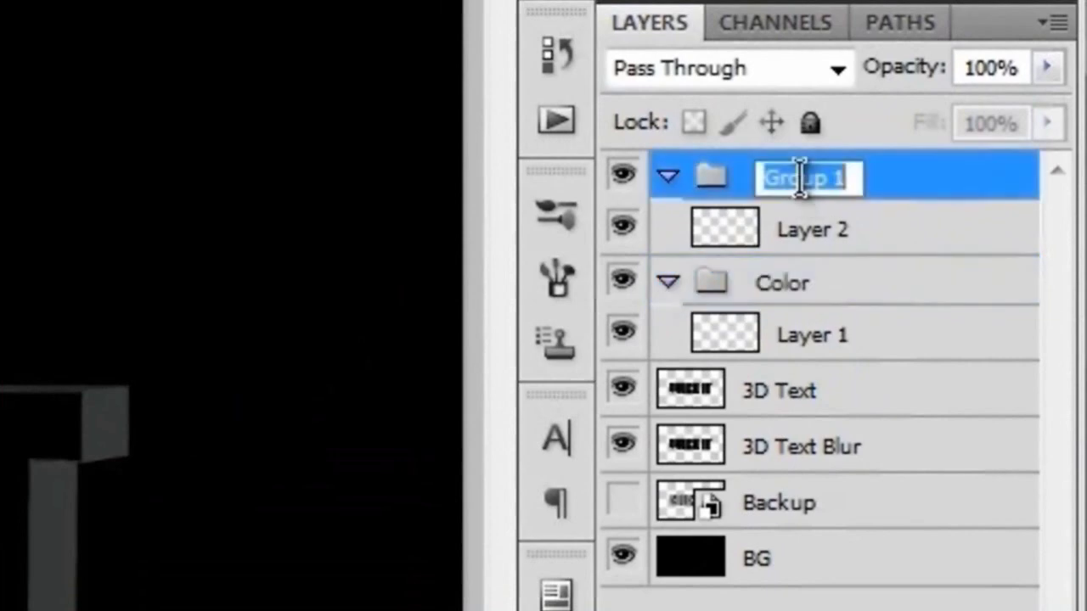
text(Effects)
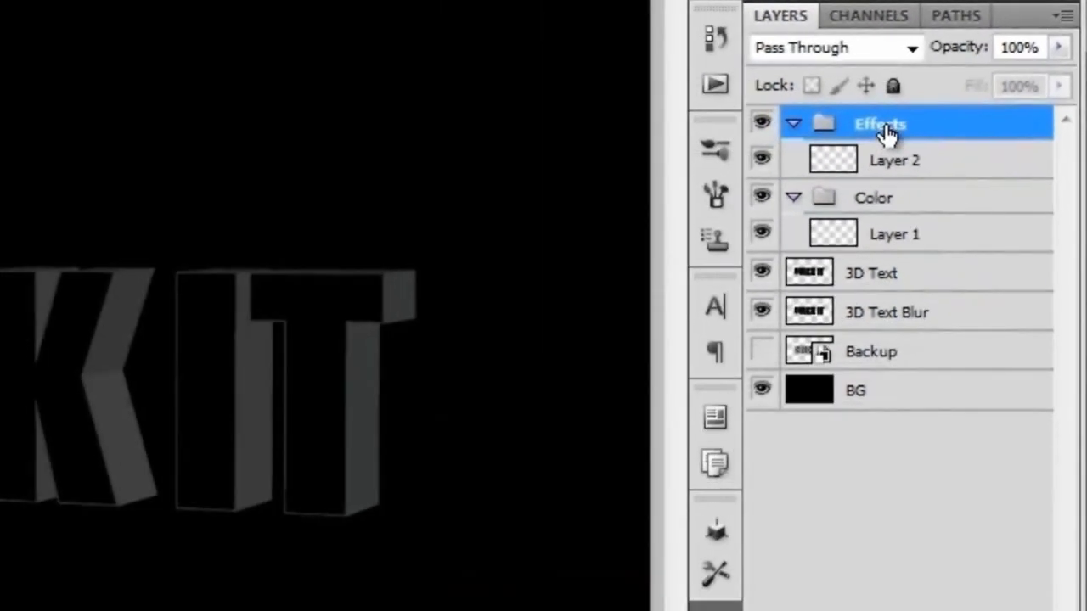
key(Return)
click(866, 49)
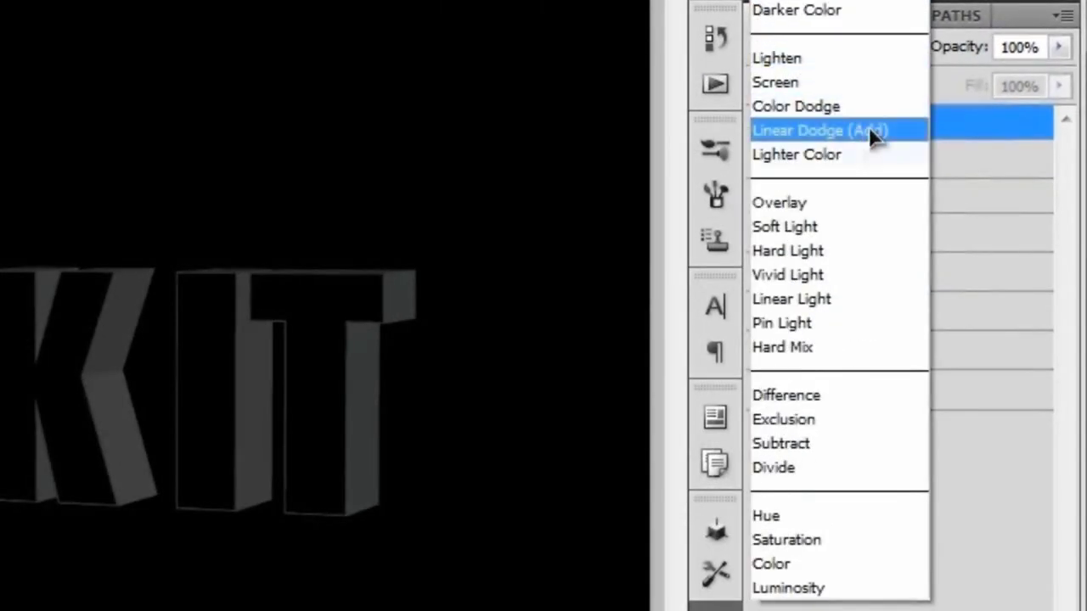
click(844, 106)
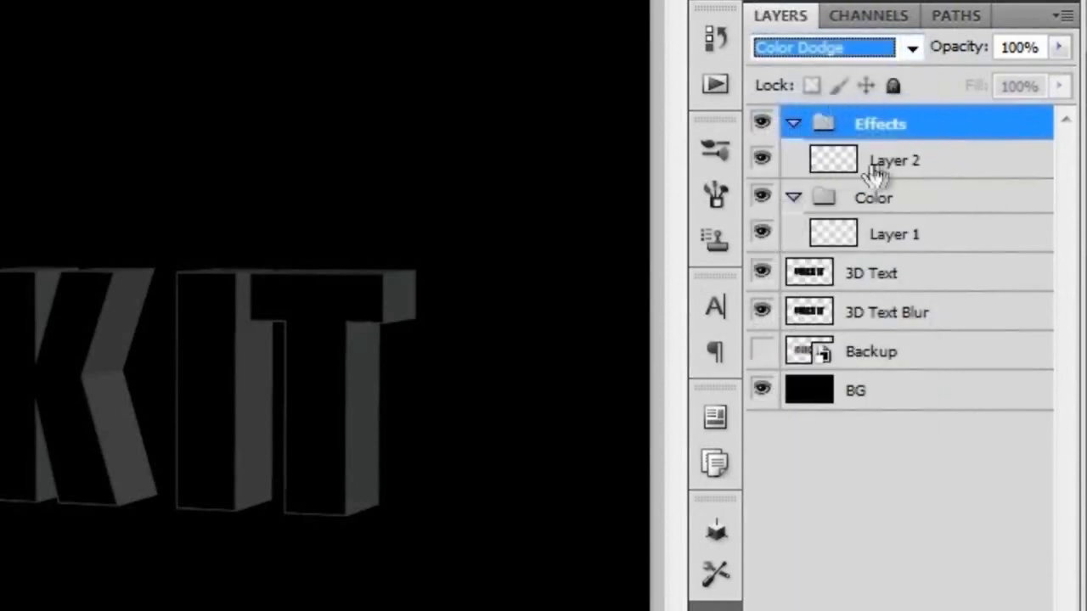
double_click(897, 163)
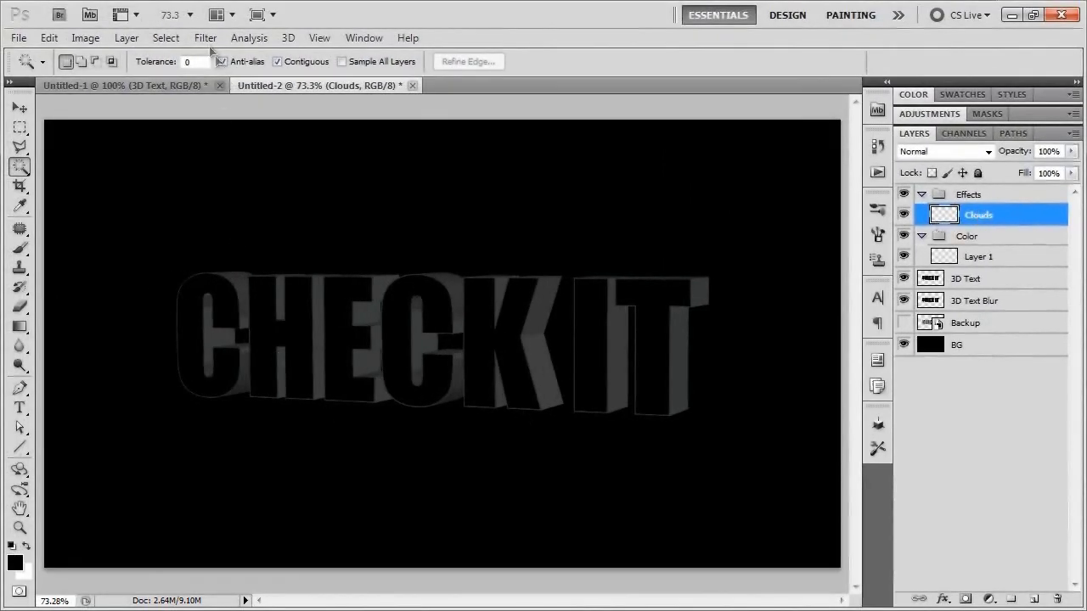
Fill the Clouds layer with Filter > Render > Clouds.
click(205, 38)
mouse_move(237, 272)
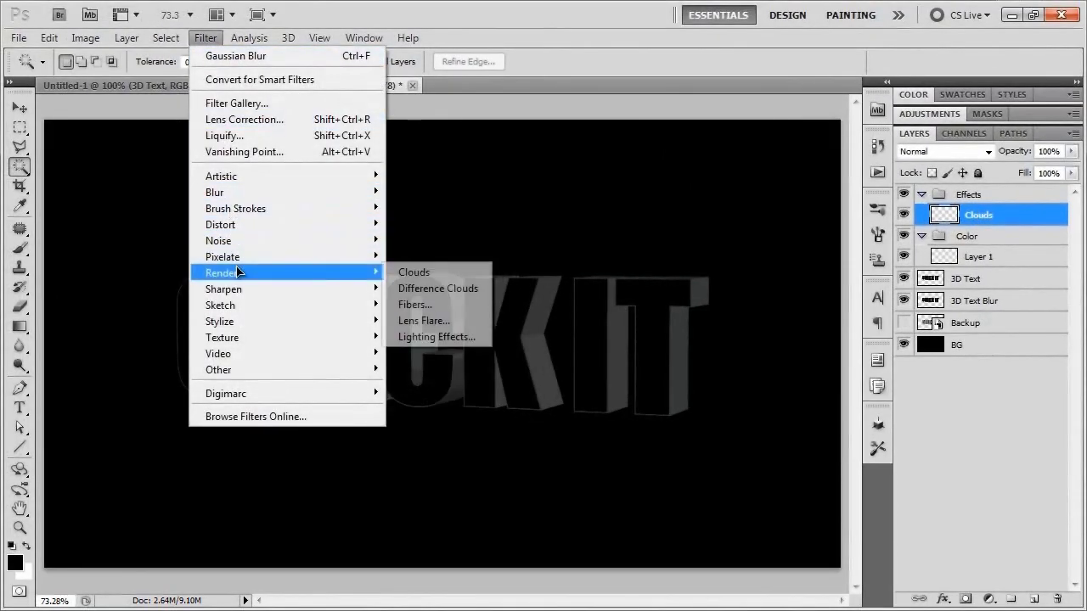
click(452, 274)
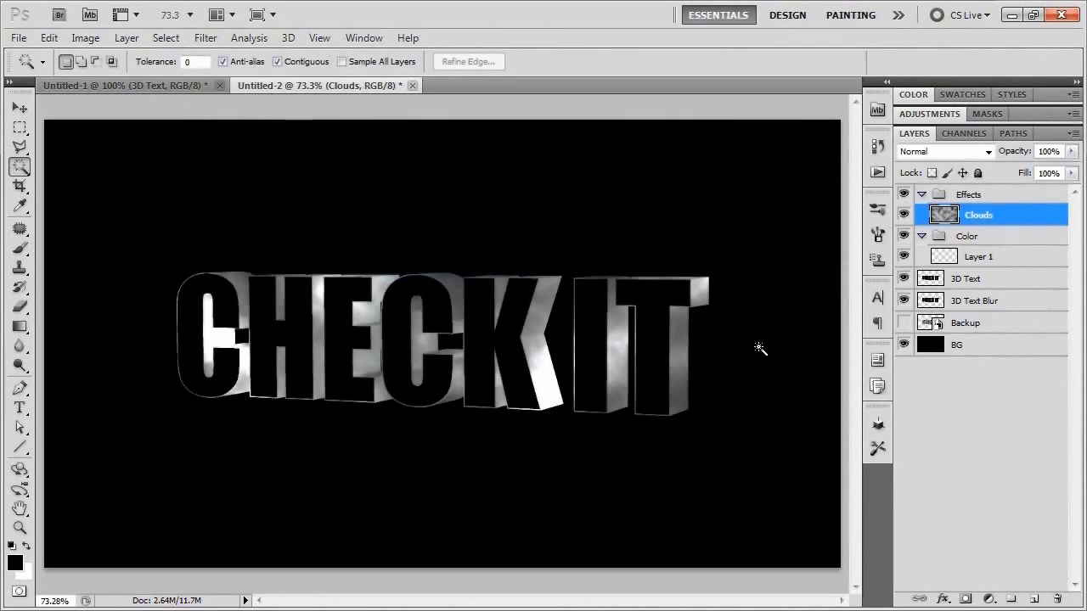
Apply Levels to the clouds with input values 100, 1.73 and 245.
key(ctrl+l)
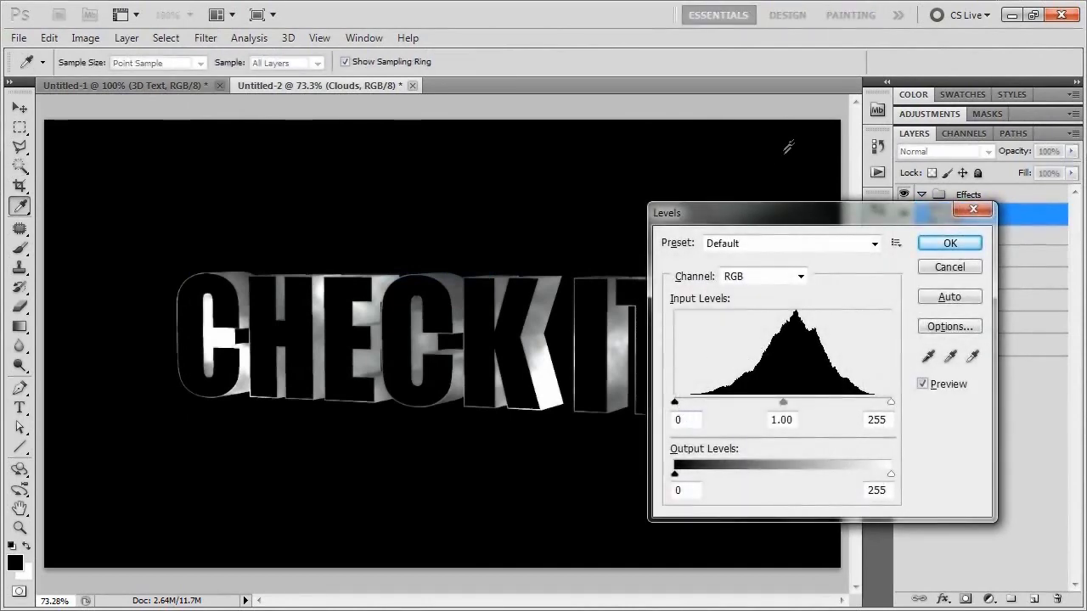
drag(790, 217, 867, 47)
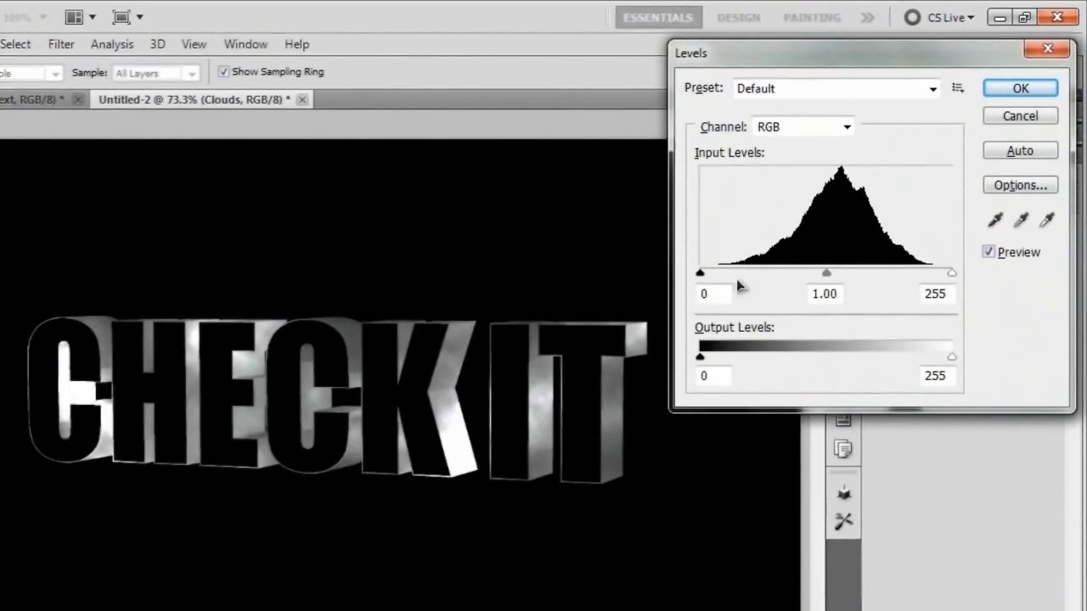
drag(701, 273, 798, 274)
mouse_move(952, 274)
mouse_down()
mouse_move(917, 276)
mouse_move(940, 280)
mouse_up()
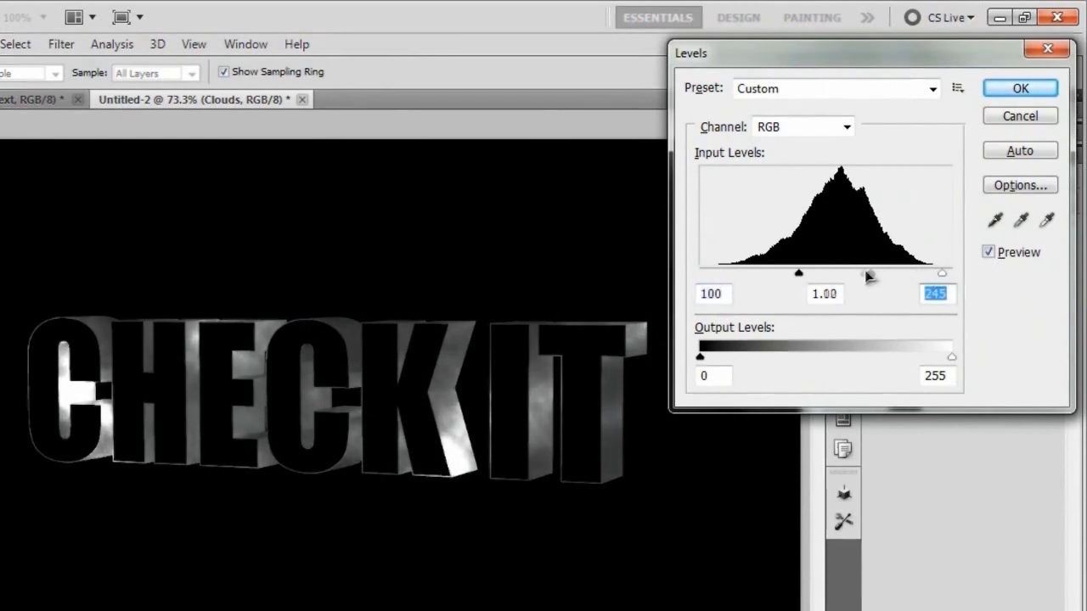
drag(867, 276, 842, 273)
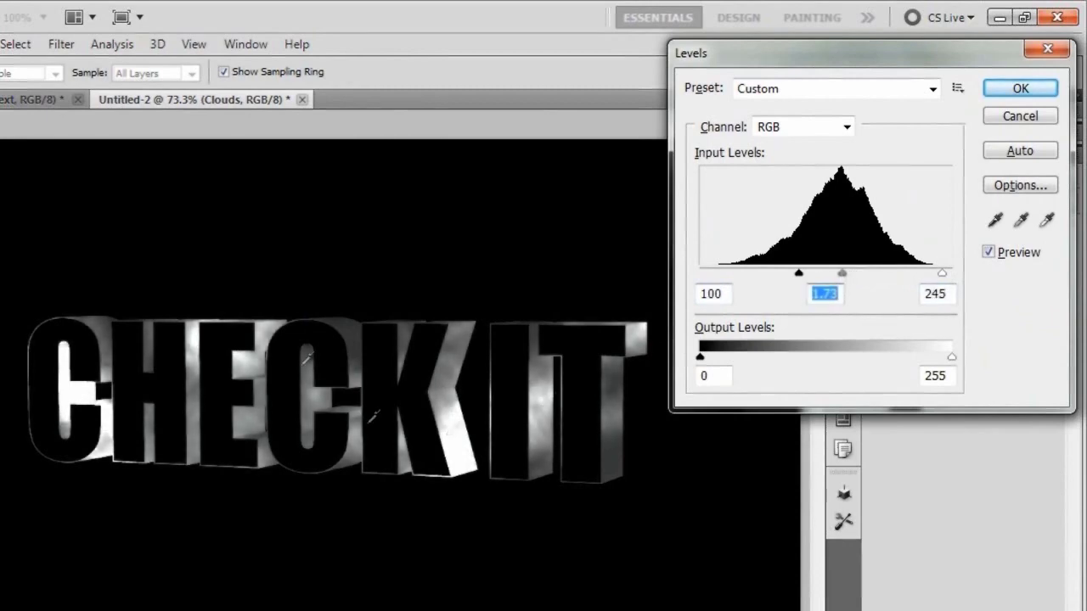
click(1021, 90)
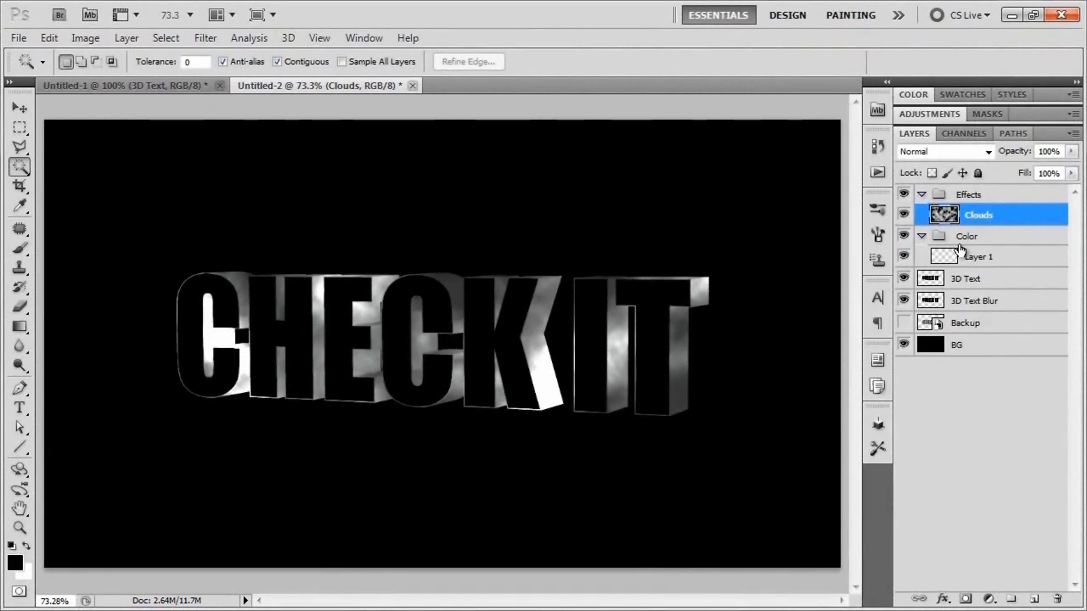
Make Layer 1 the working layer and set the brush colour to bright magenta.
click(977, 259)
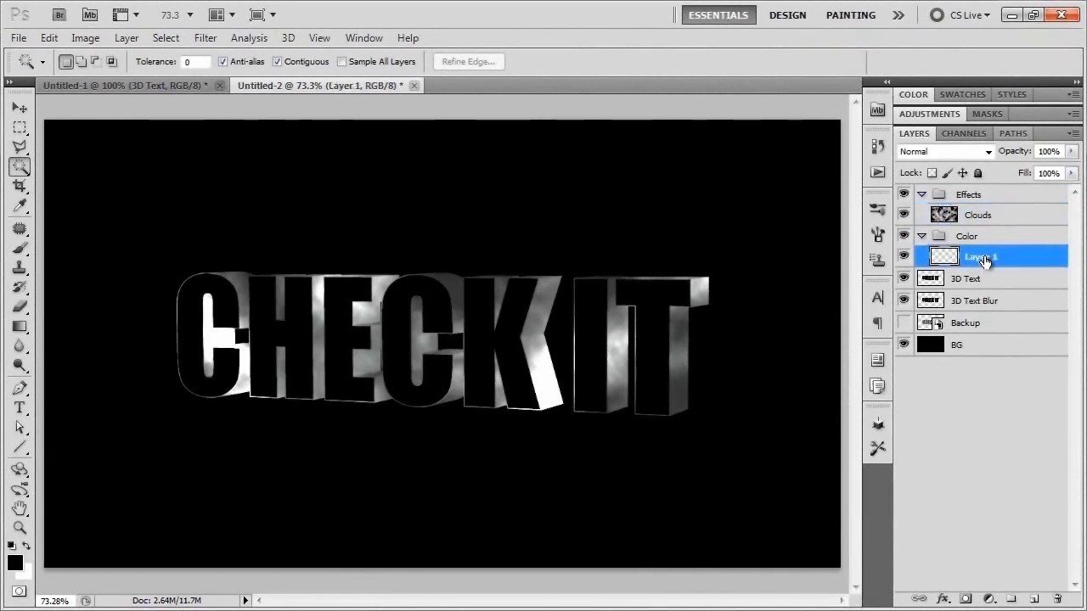
key(ctrl+a)
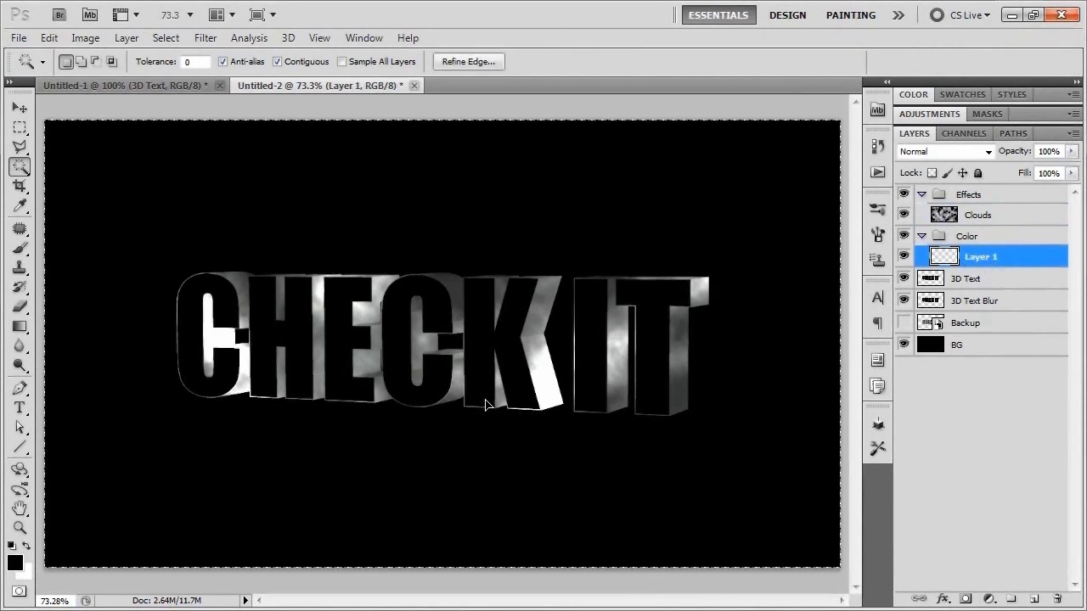
key(ctrl+d)
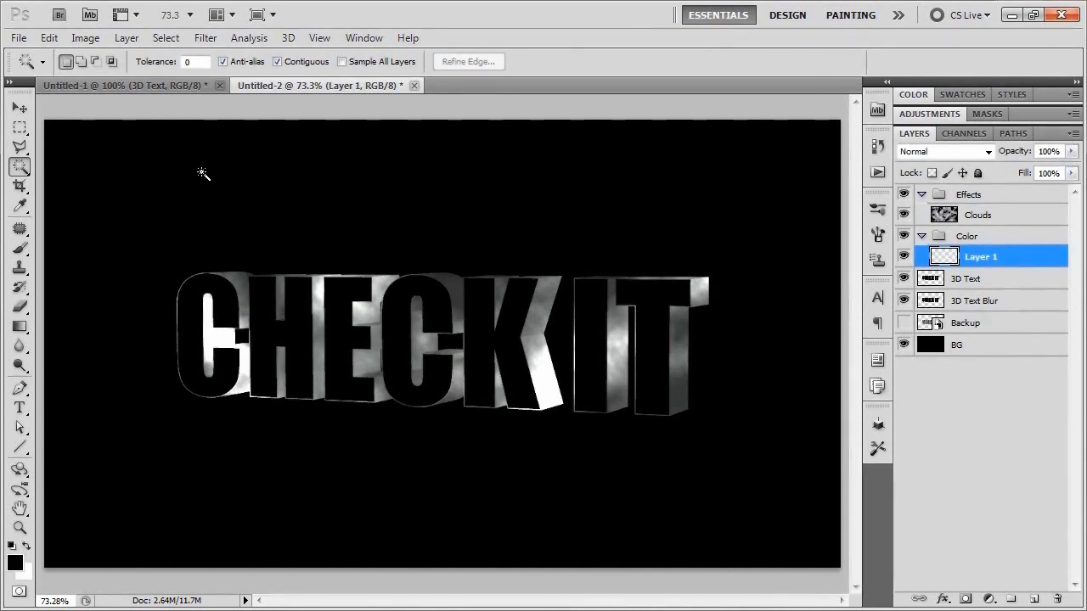
key(b)
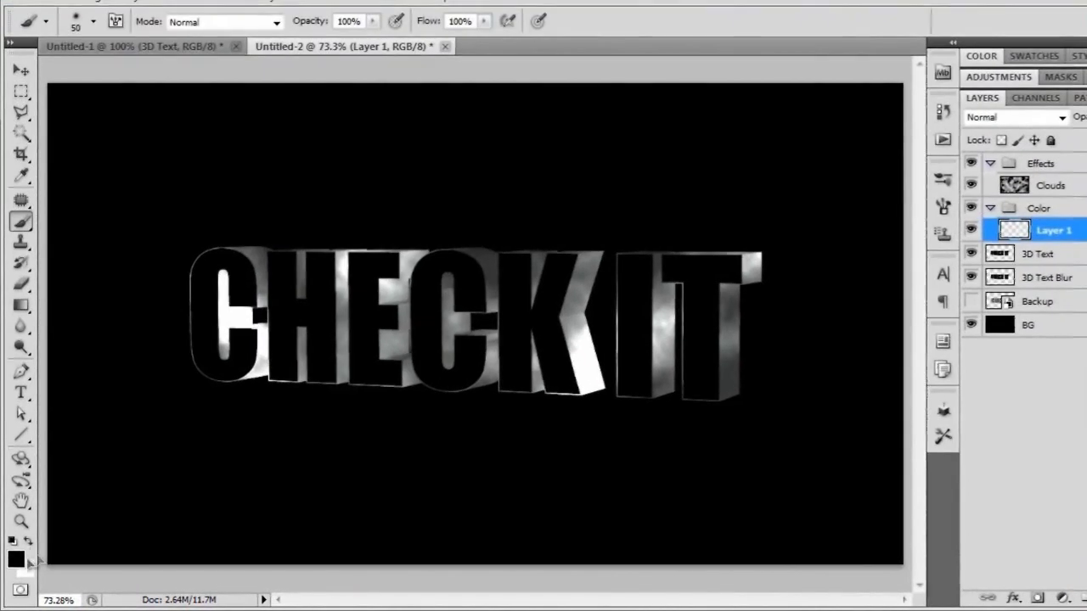
key(i)
click(14, 563)
drag(859, 174, 857, 149)
click(821, 110)
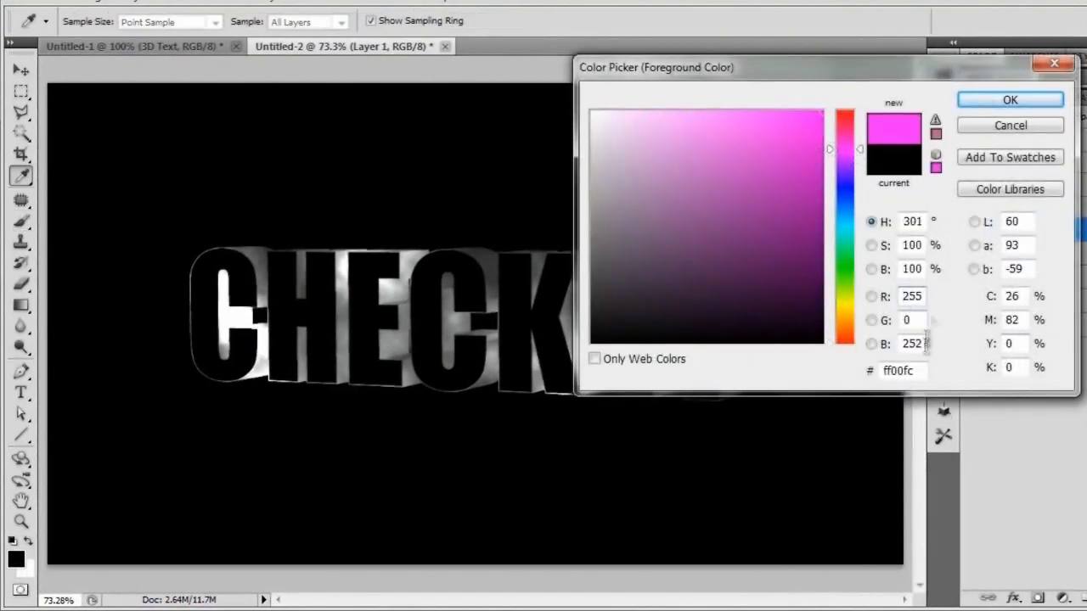
click(1009, 100)
Enlarge the soft brush to 1300 px and paint a magenta patch over the left side.
scroll(518, 282, down, 3)
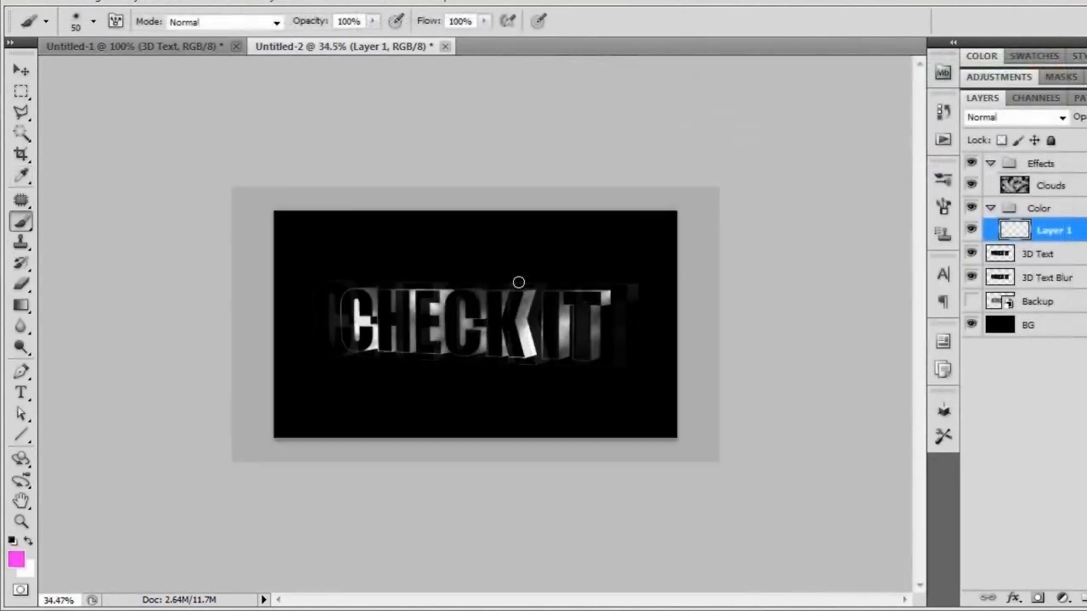
key(bracketright)
key(bracketright)
key(bracketright)
key(bracketright)
key(bracketright)
key(bracketright)
key(bracketright)
key(bracketright)
key(bracketright)
key(bracketright)
key(bracketright)
key(bracketright)
key(bracketright)
key(bracketright)
key(bracketright)
key(bracketright)
key(bracketright)
key(bracketright)
key(bracketright)
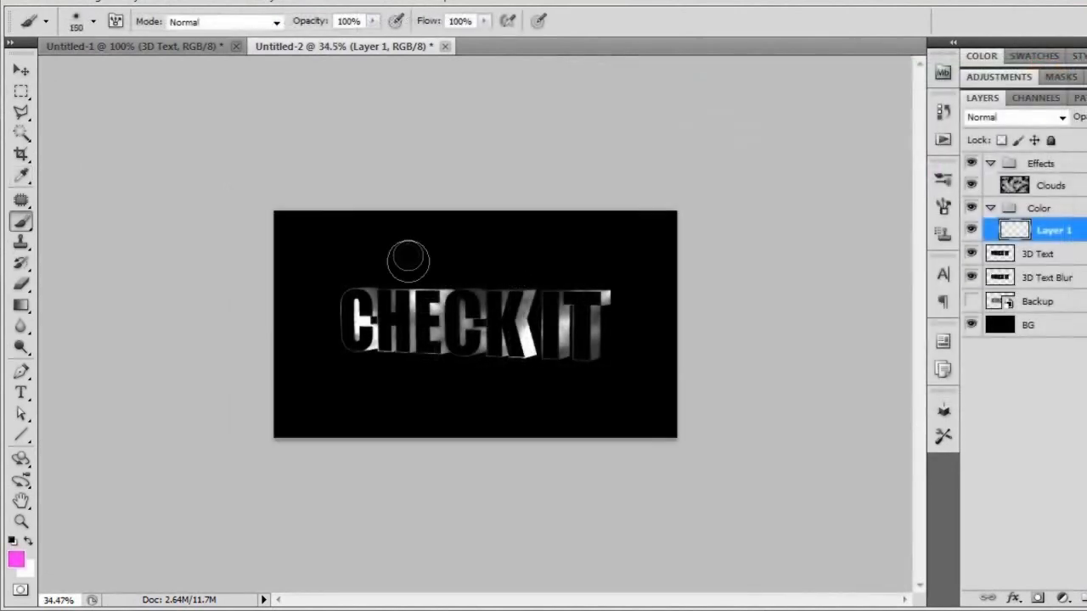
scroll(348, 195, down, 1)
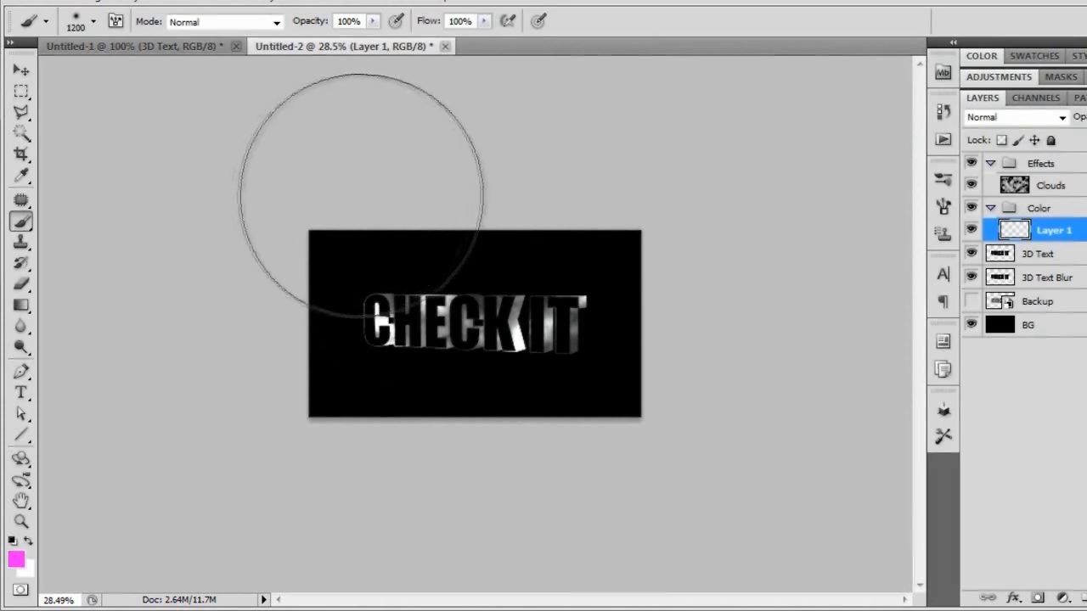
key(bracketright)
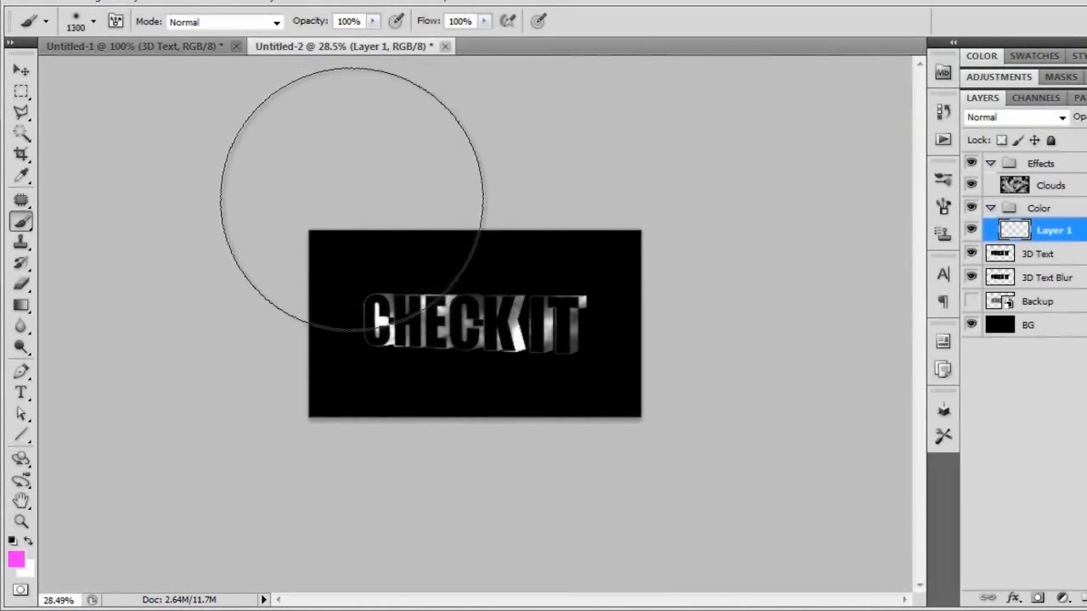
click(355, 204)
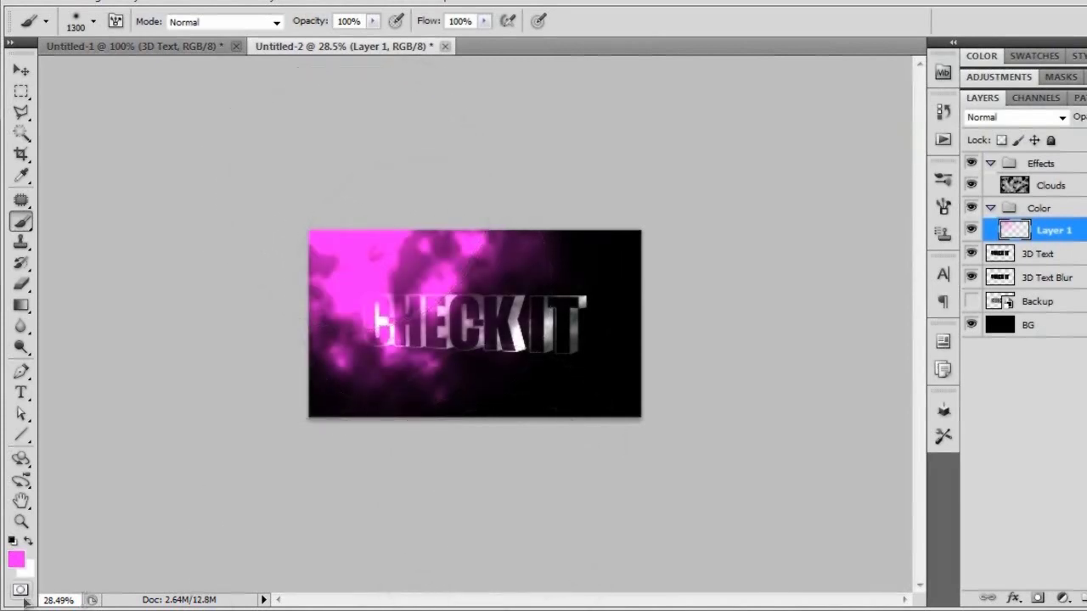
Switch to a deeper pink and paint it across the lower part of the image.
click(13, 563)
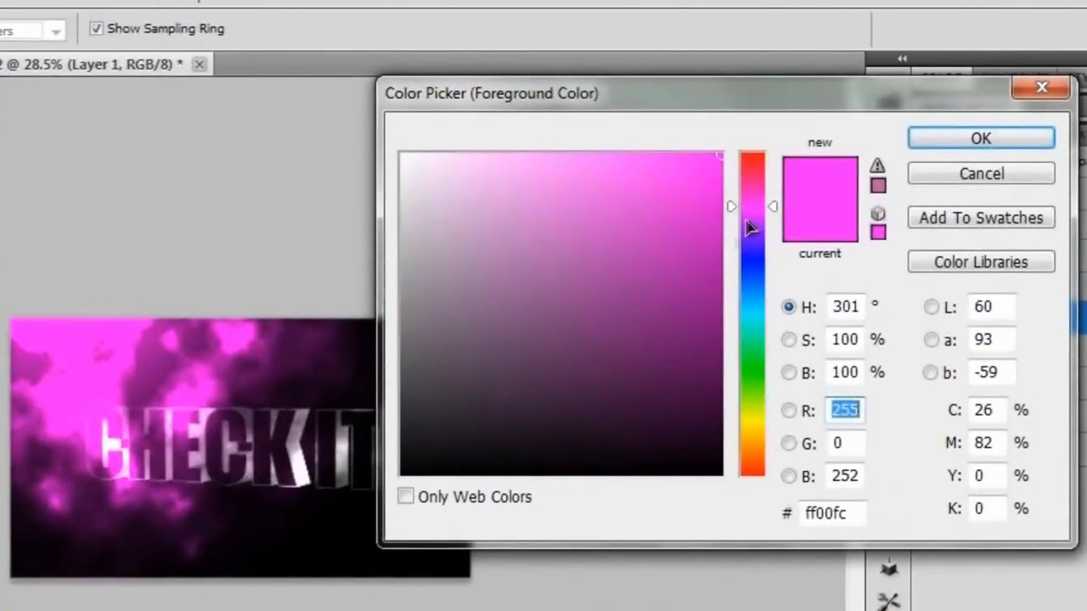
drag(770, 200, 770, 191)
click(980, 141)
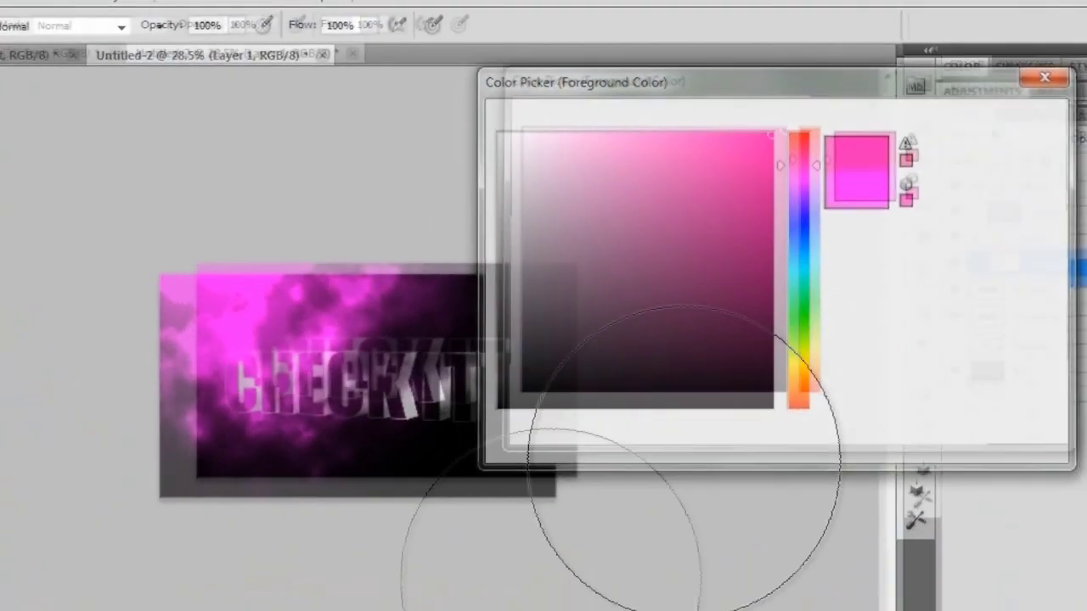
drag(458, 478, 382, 458)
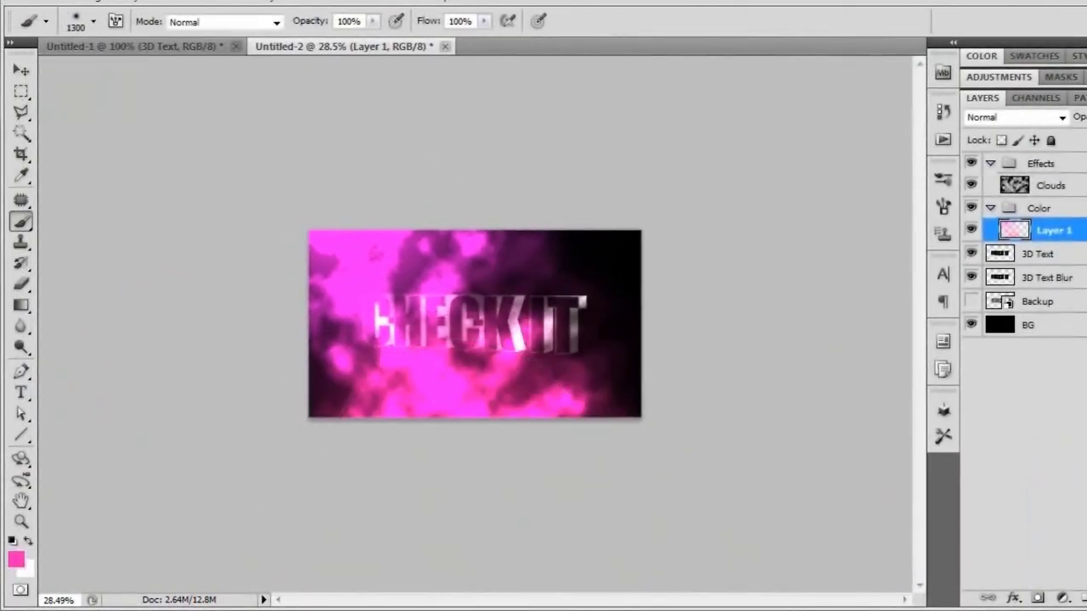
Switch to a redder pink (ff0078) and paint the dark right side of the image.
click(16, 559)
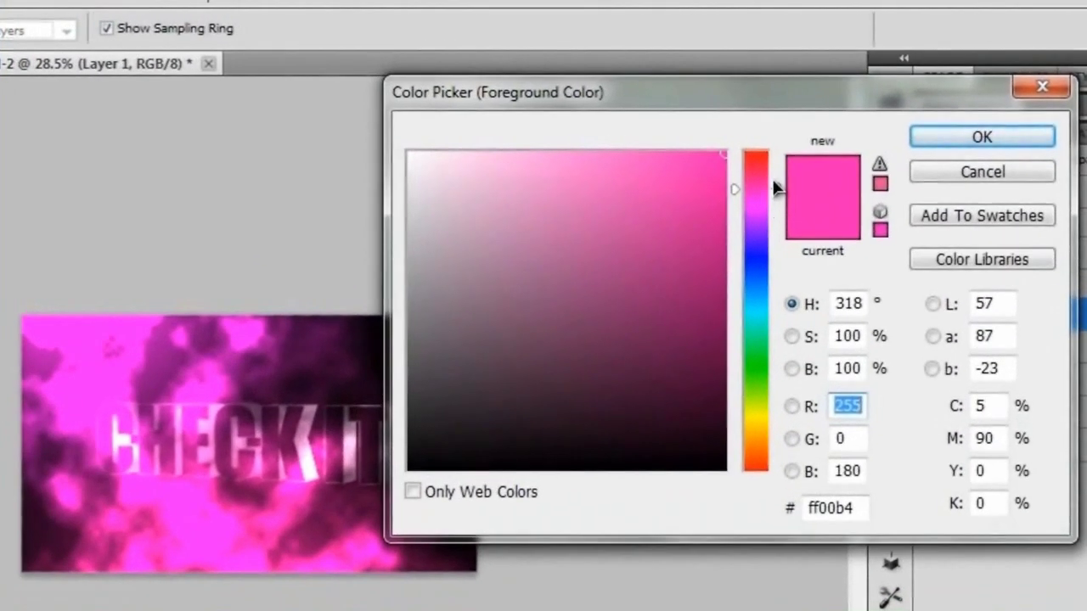
drag(813, 183, 779, 184)
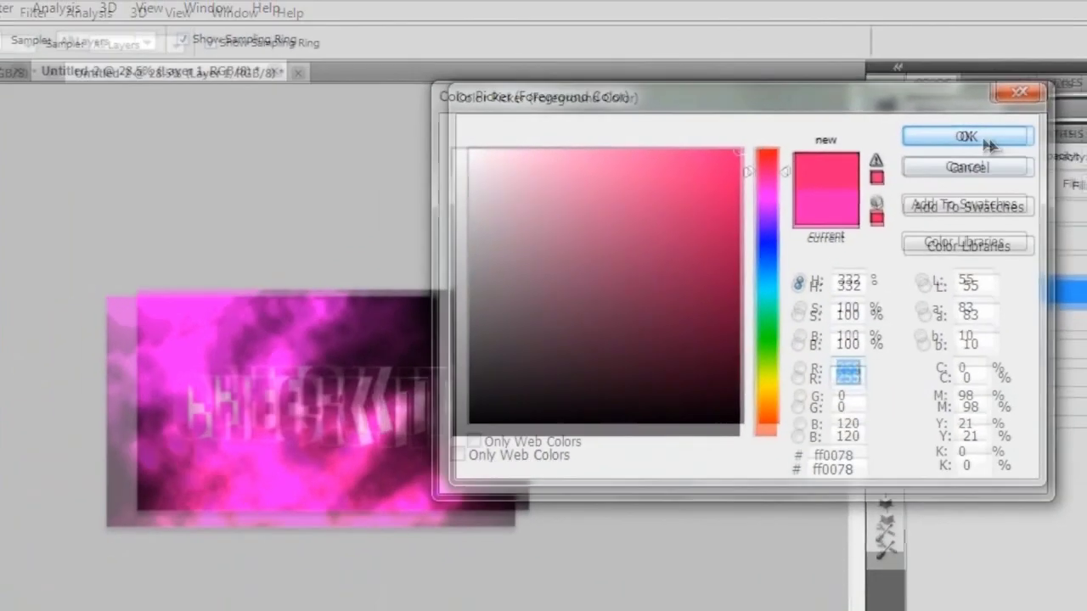
click(982, 136)
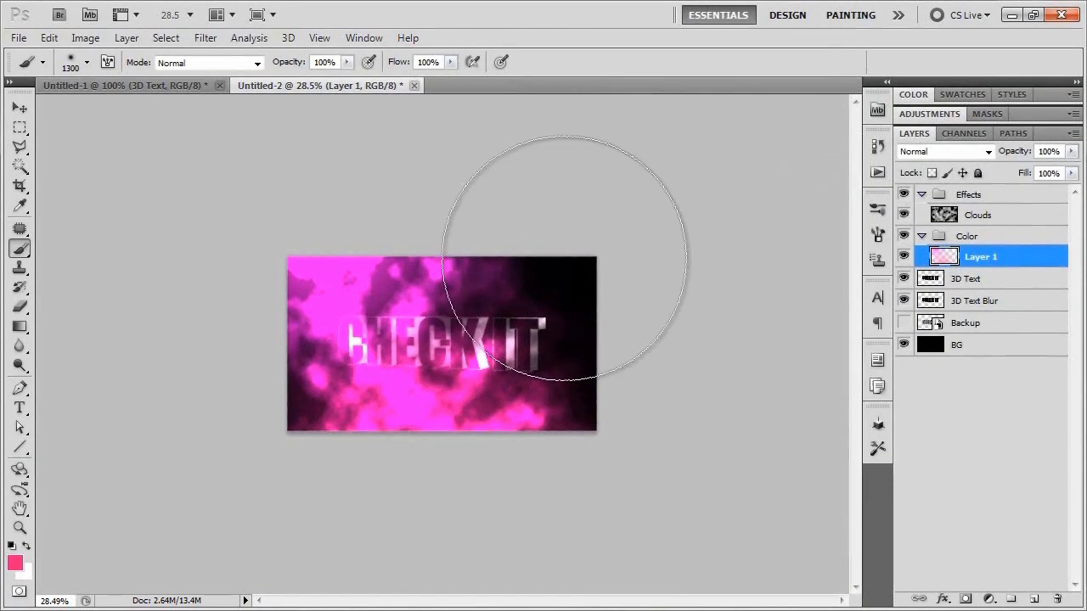
mouse_move(546, 248)
mouse_down()
mouse_move(666, 284)
mouse_move(754, 329)
mouse_up()
key(ctrl+0)
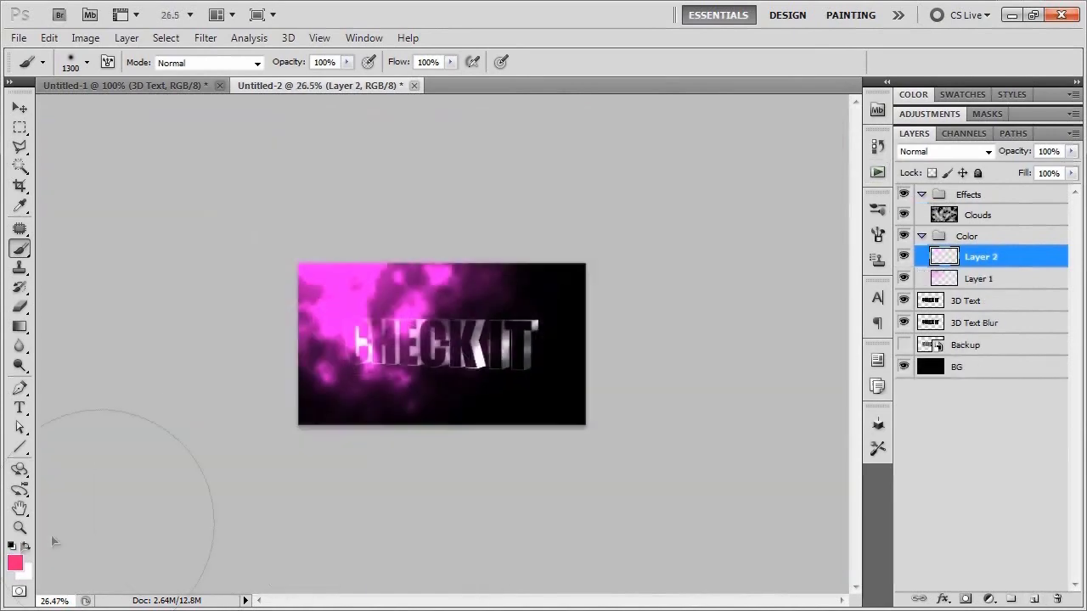
Create Layer 2 and Layer 3 and paint large dabs of newly picked pinks on them.
click(15, 563)
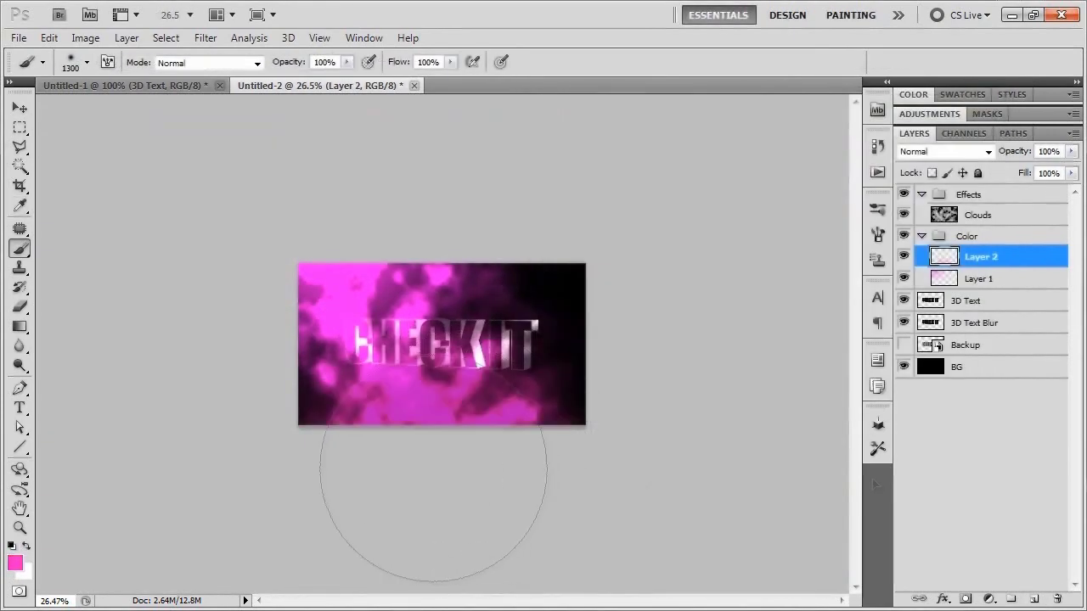
key(ctrl+shift+alt+n)
click(15, 562)
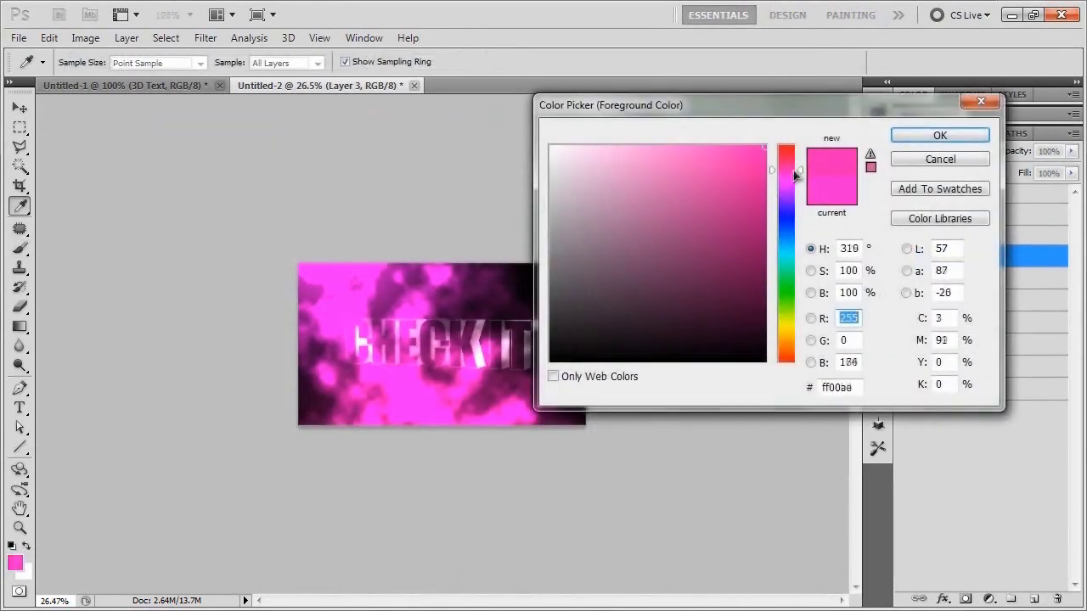
key(Return)
click(564, 263)
key(ctrl+0)
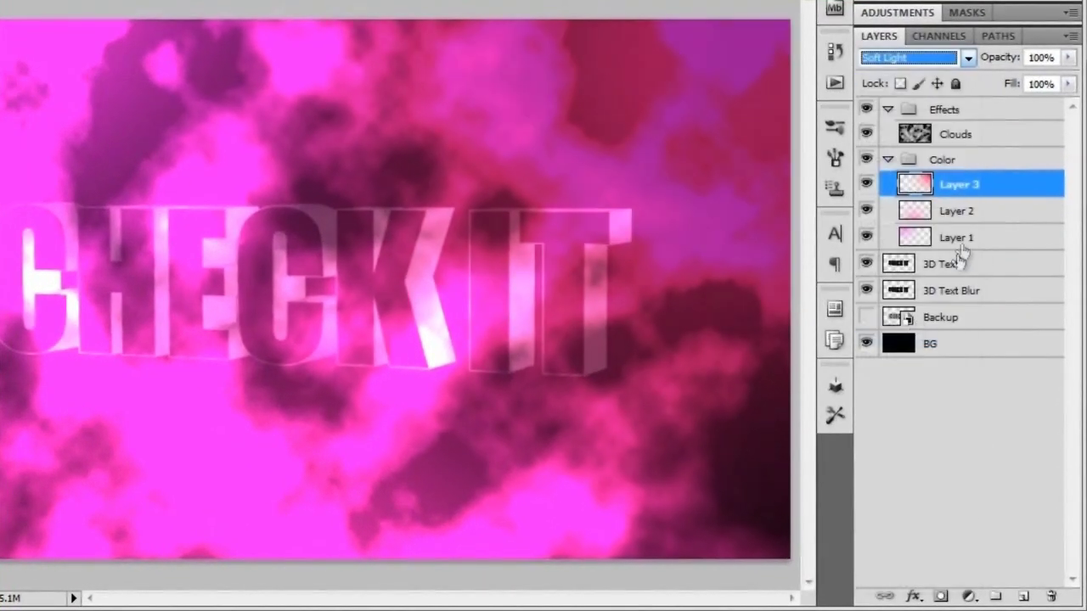
Switch Layer 3, Layer 2 and Layer 1 to the Soft Light blend mode.
click(1019, 209)
click(910, 57)
click(913, 340)
click(975, 247)
click(913, 57)
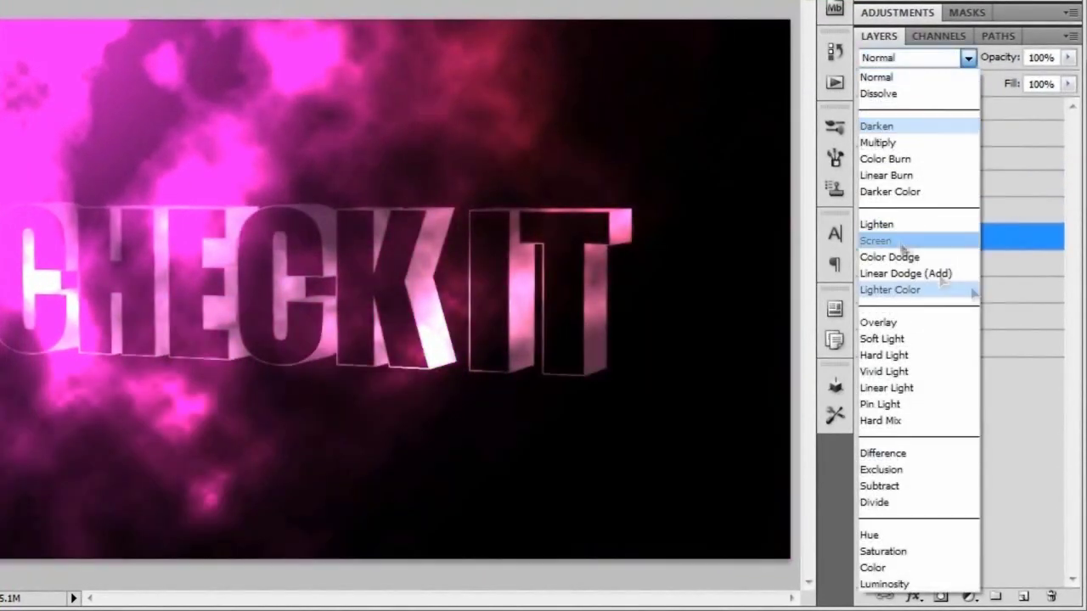
click(908, 339)
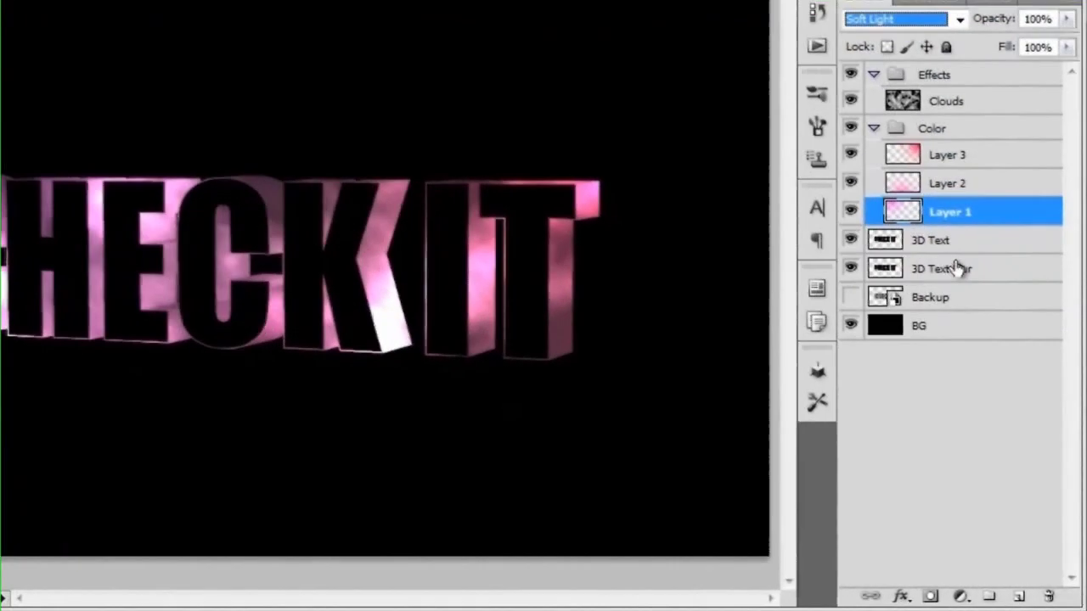
Apply a 13-pixel Gaussian Blur to 3D Text Blur, then duplicate the 3D Text layer.
click(958, 268)
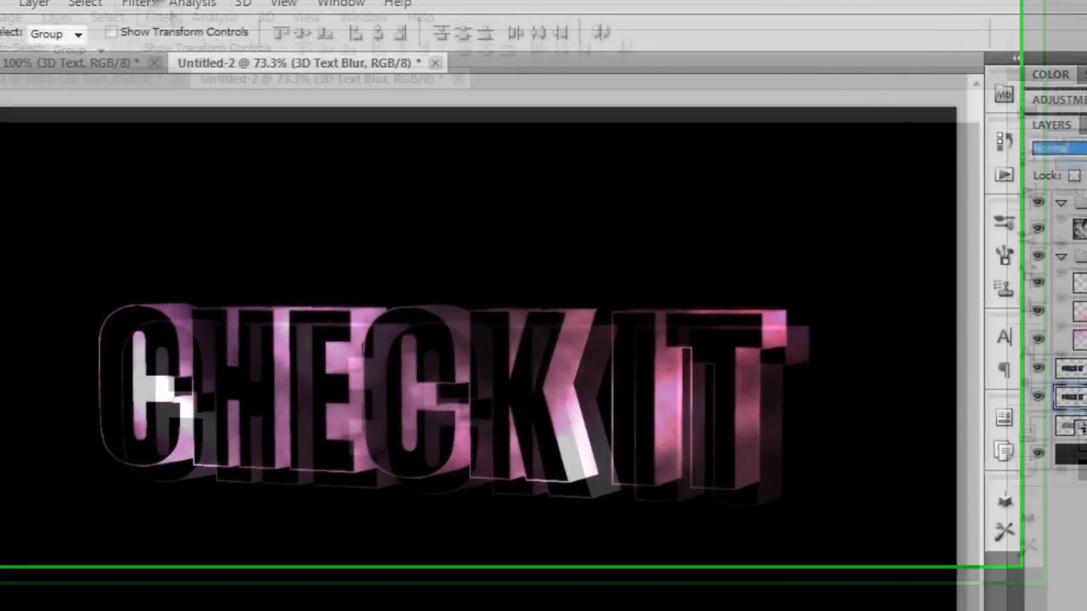
click(139, 3)
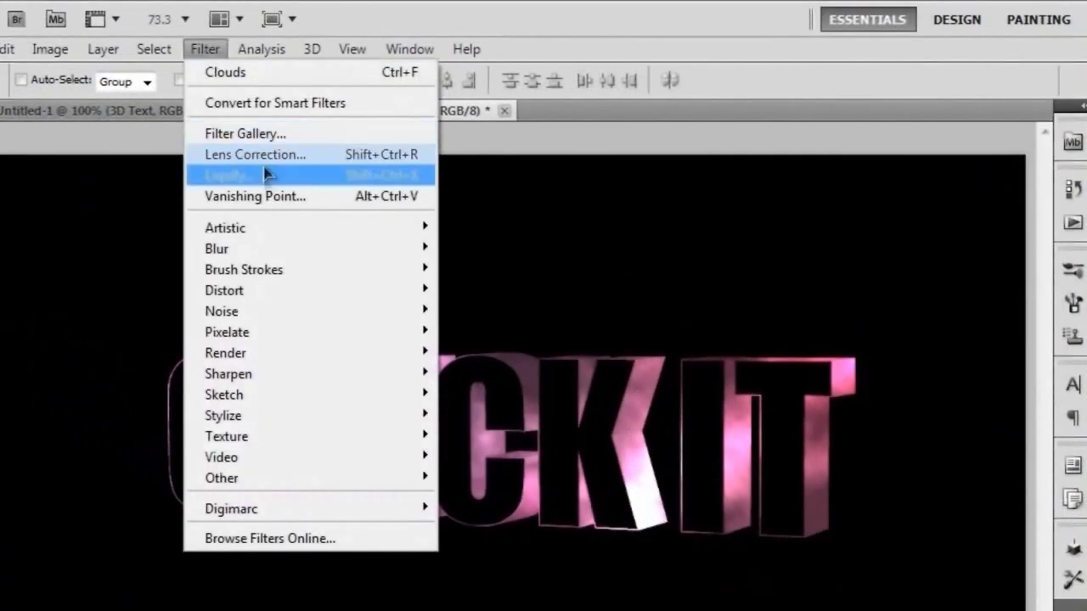
mouse_move(201, 213)
click(435, 290)
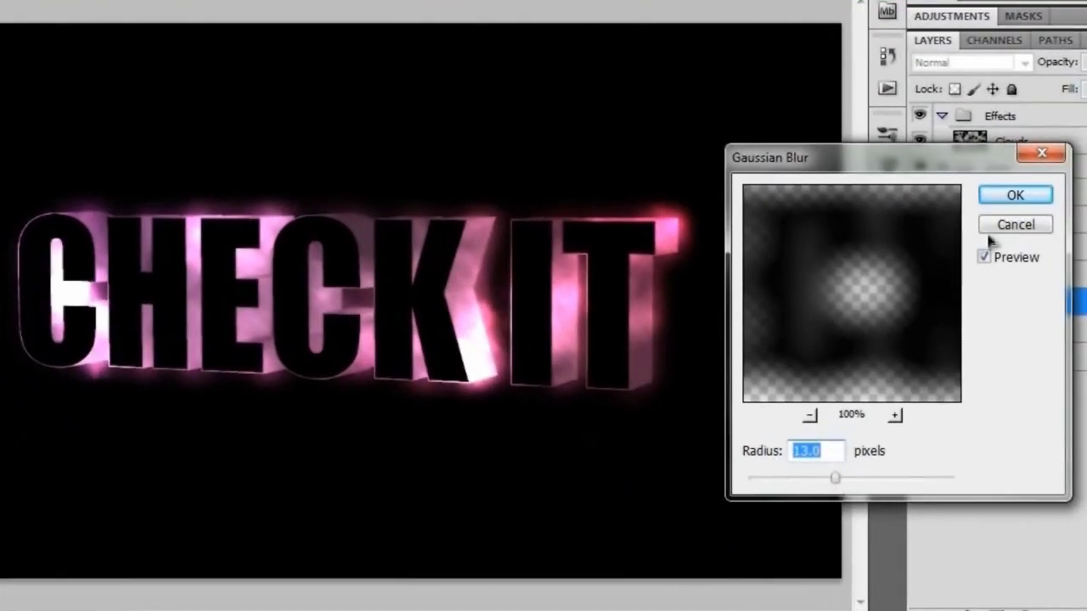
click(1016, 195)
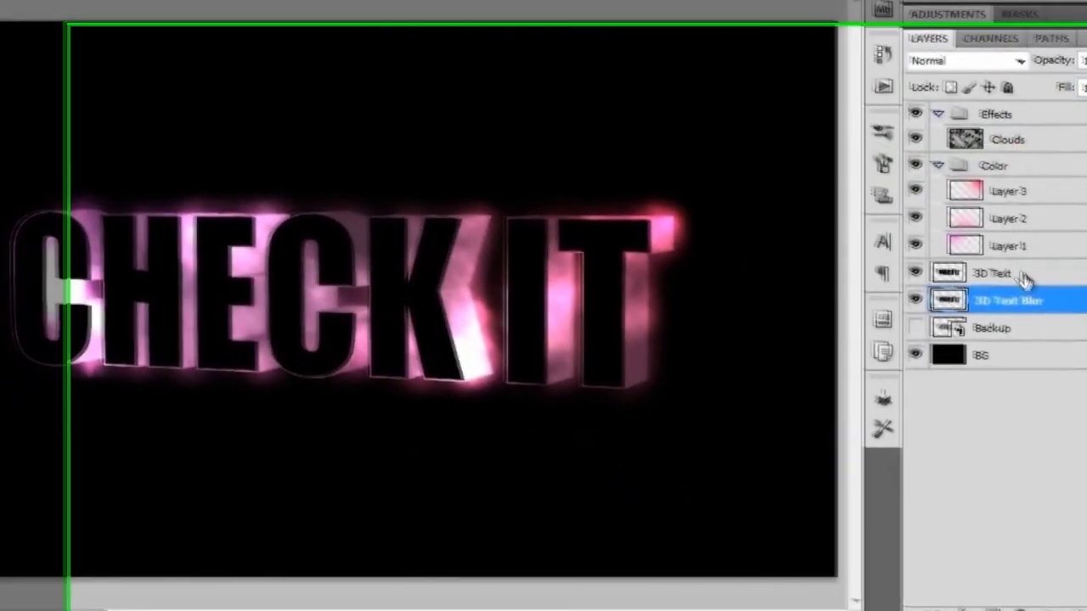
click(1027, 276)
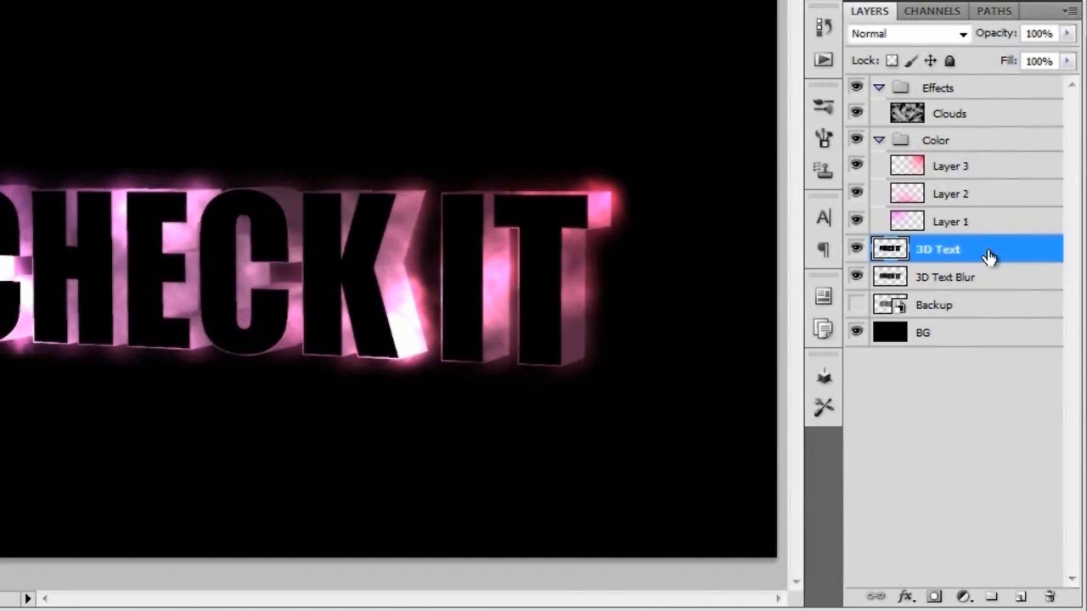
key(ctrl+j)
Rename the duplicated layer to '3D Text Blur 2'.
double_click(990, 253)
drag(971, 249, 1017, 248)
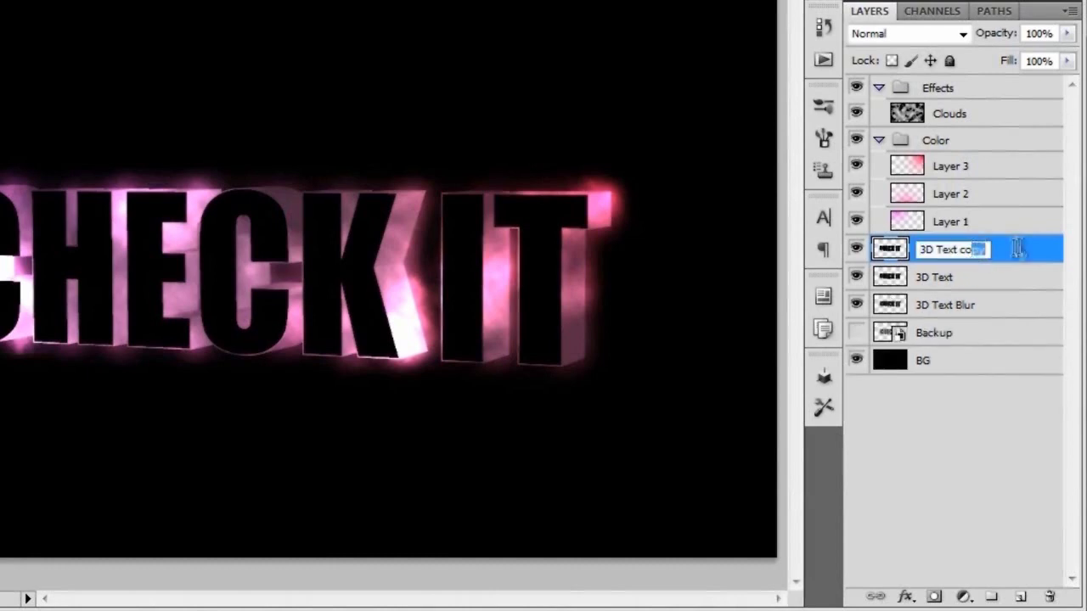
key(BackSpace)
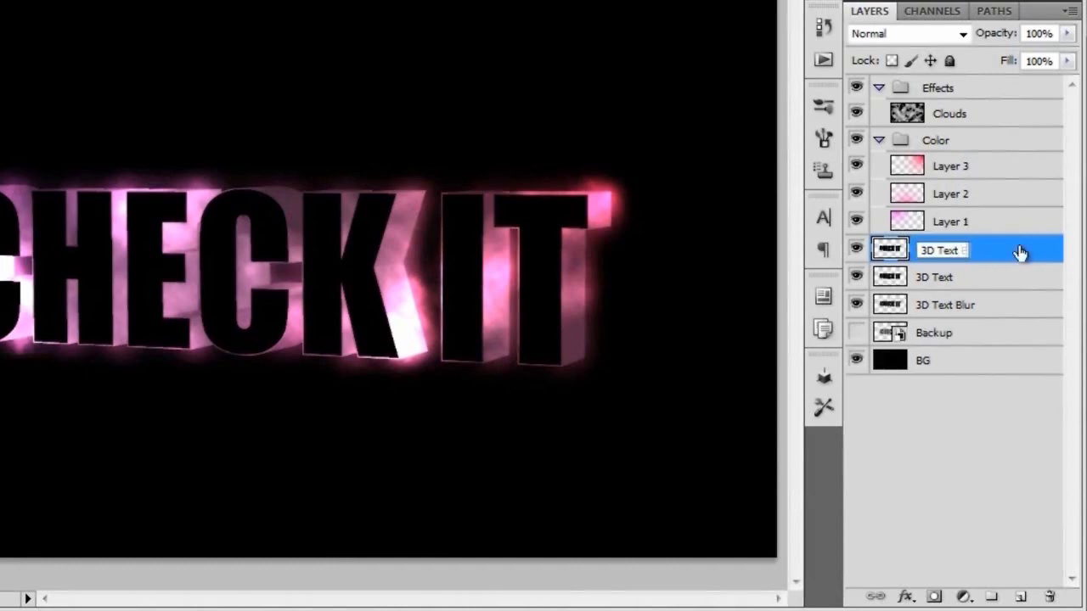
text(Blur 2)
key(Return)
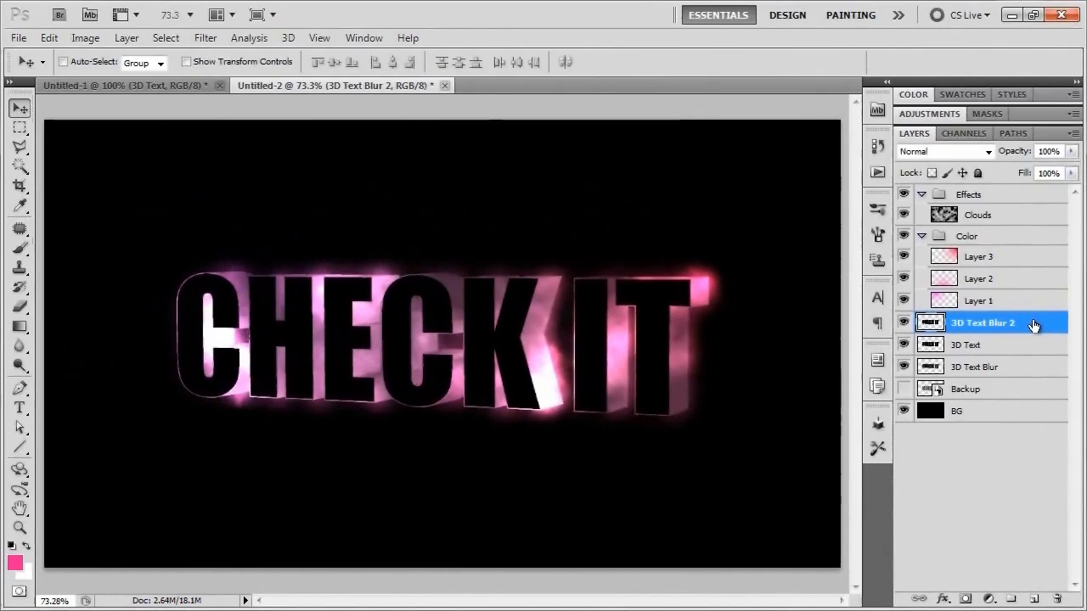
Apply a 7.2-pixel Gaussian Blur to 3D Text Blur 2, then select the Clouds layer.
click(206, 37)
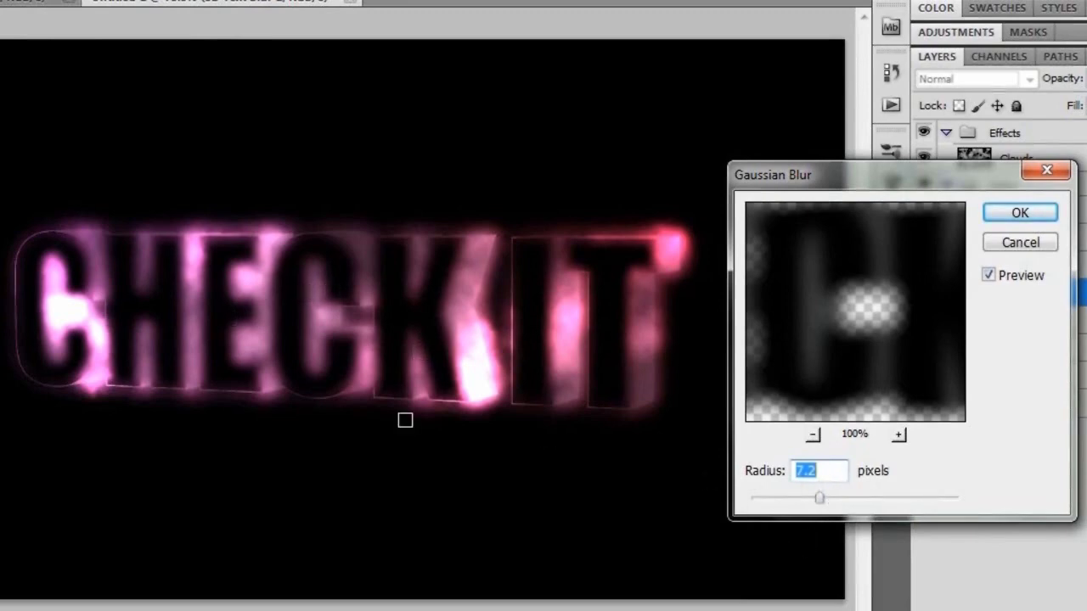
click(1018, 213)
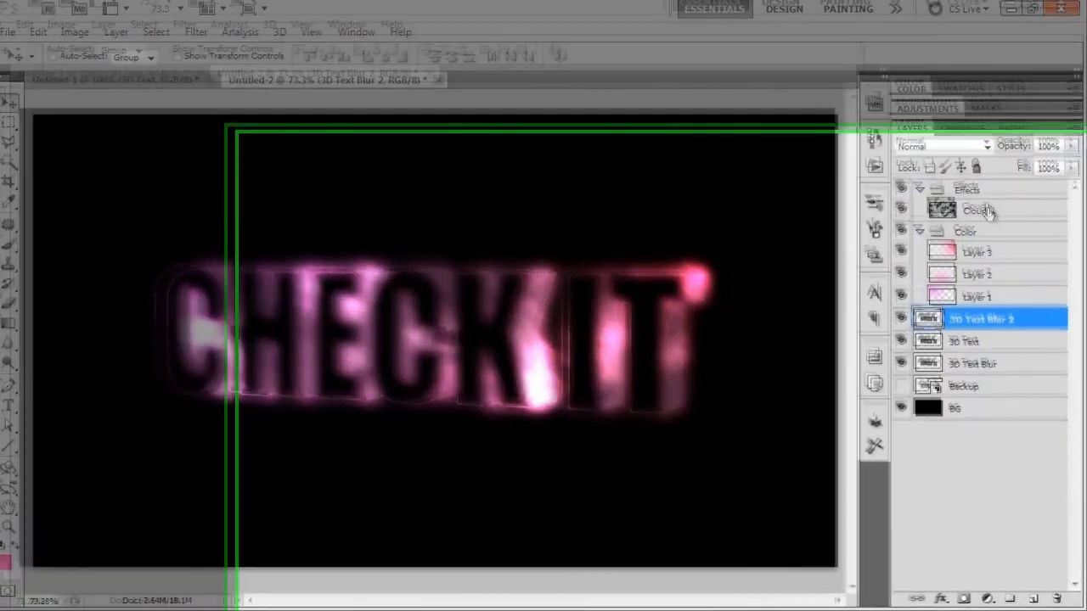
click(989, 217)
Add a new layer named Specks and load the Star -rabies- brush set.
click(1018, 596)
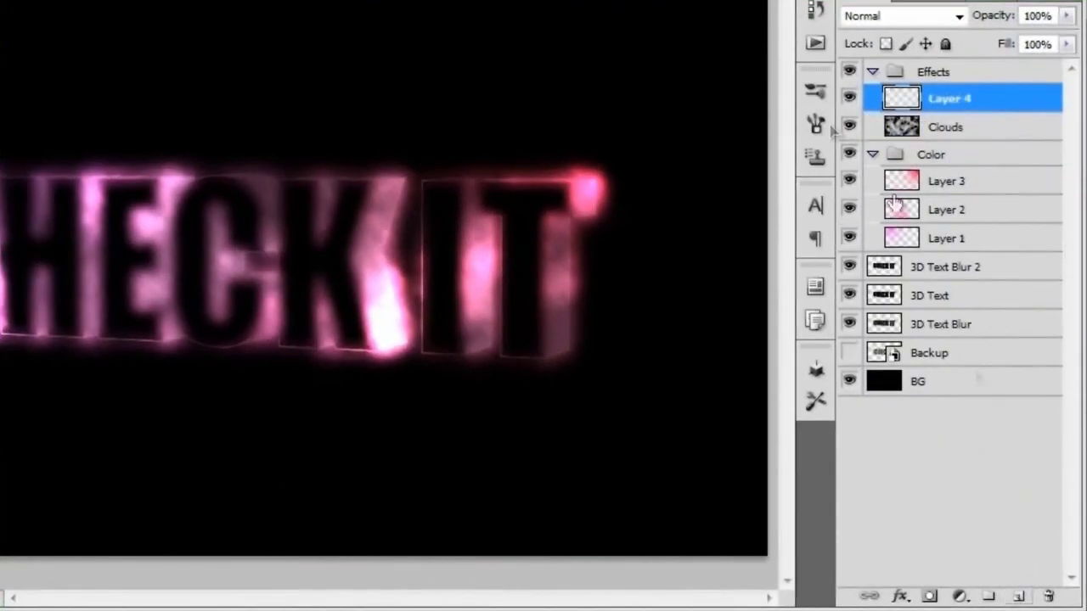
double_click(953, 99)
text(Specks)
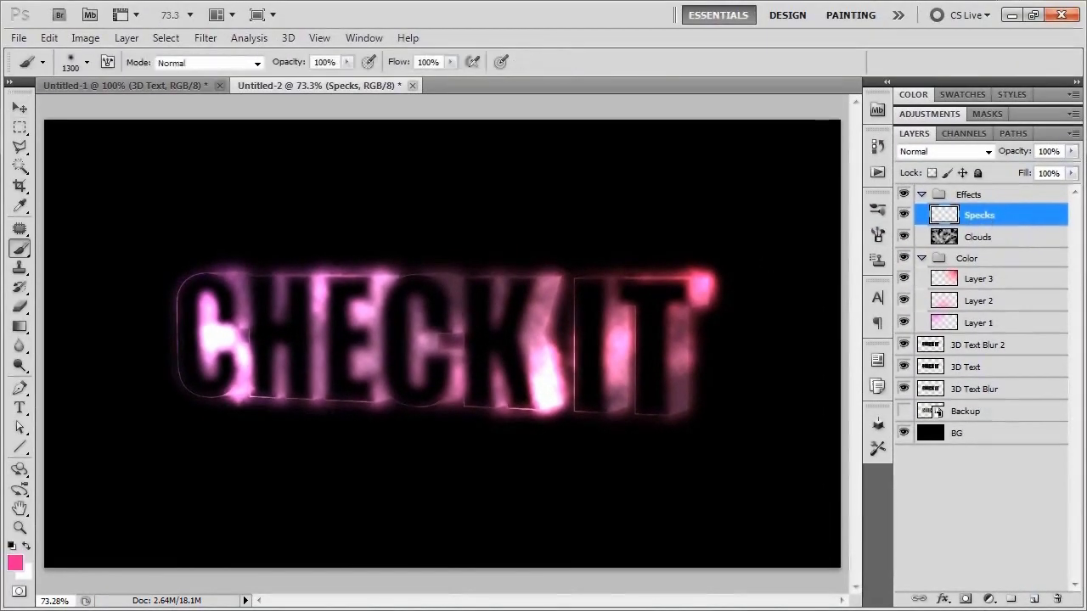
click(86, 63)
click(213, 91)
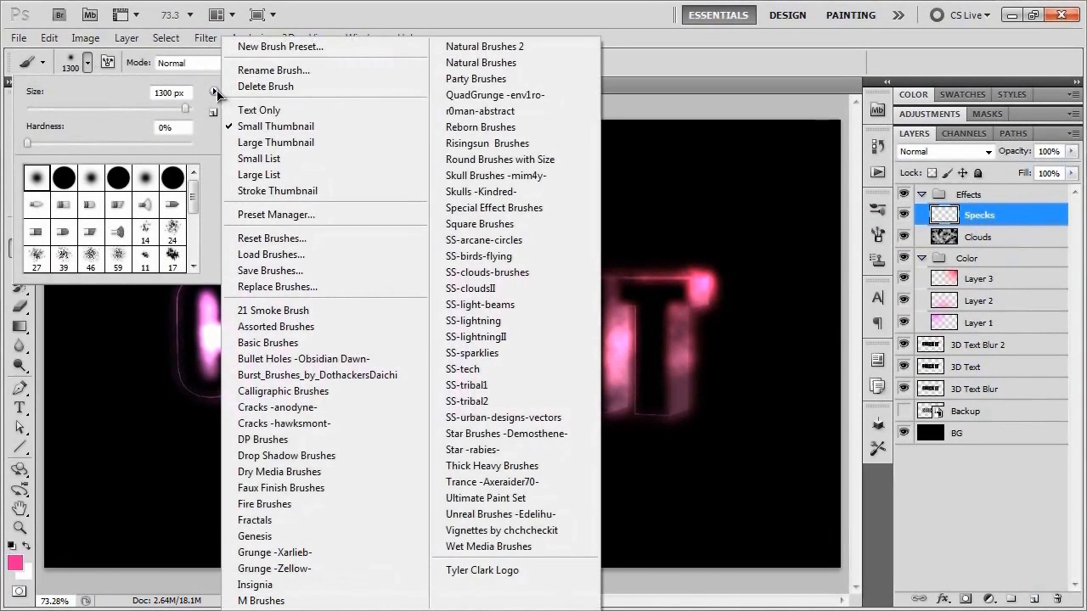
click(515, 453)
click(365, 314)
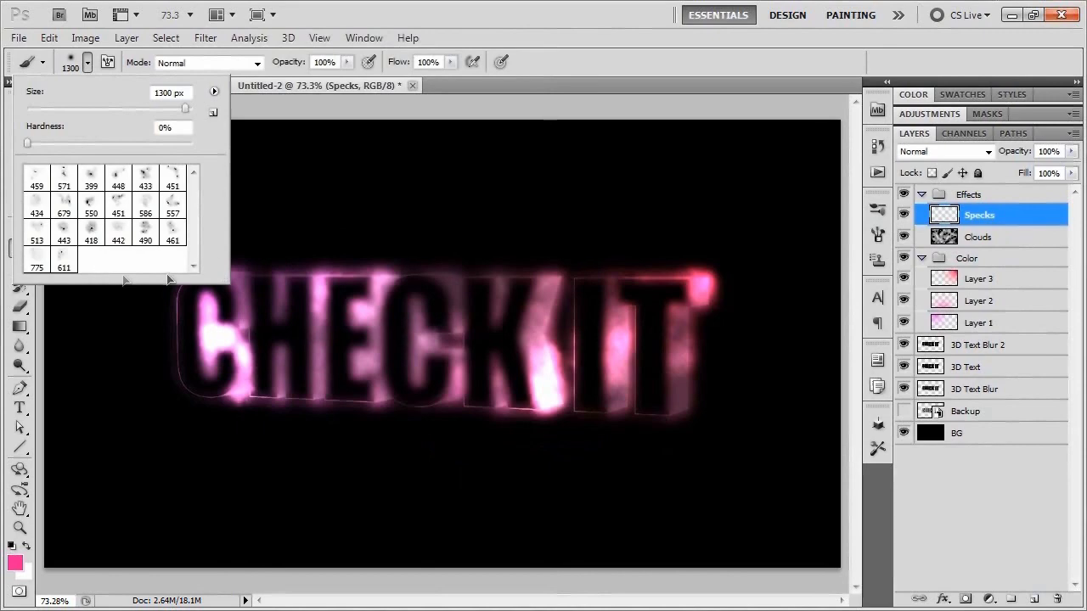
Stamp white specks over HECK and around KIT with the 679 star brush.
click(64, 206)
double_click(64, 208)
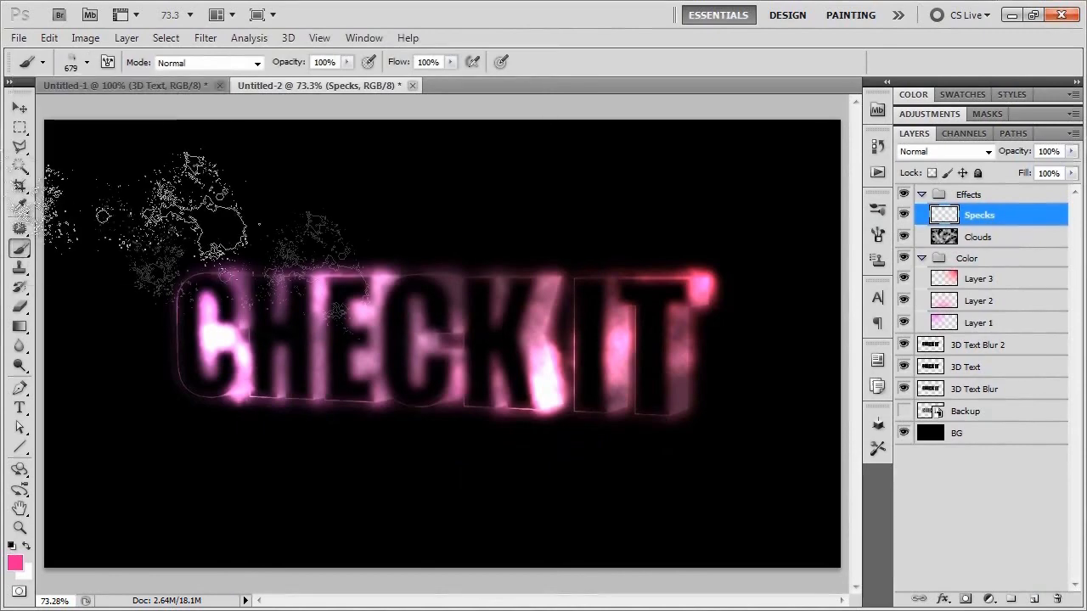
key(x)
click(332, 338)
click(354, 342)
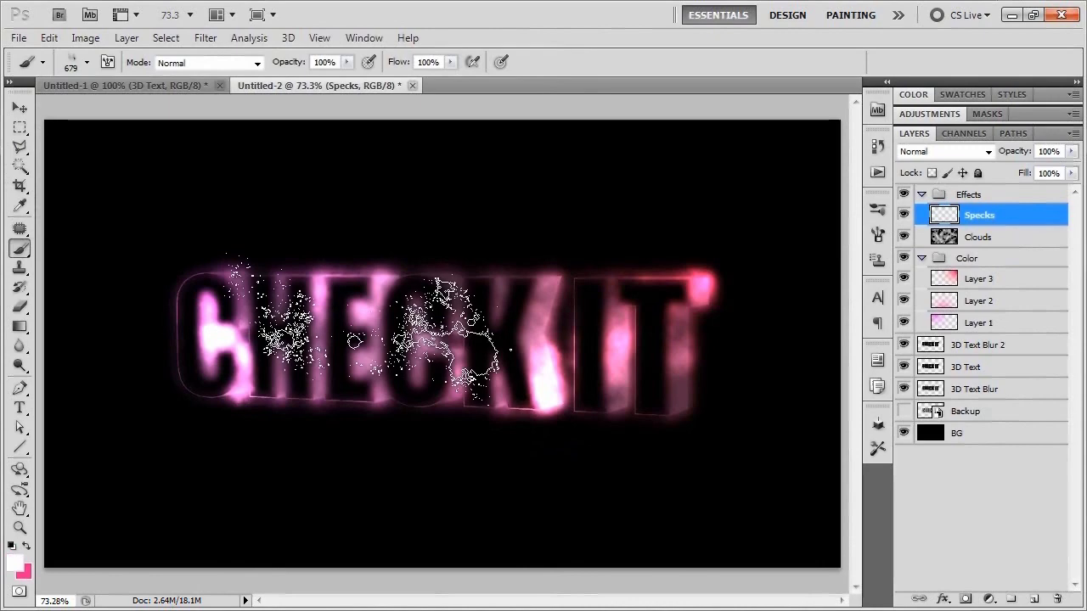
click(584, 314)
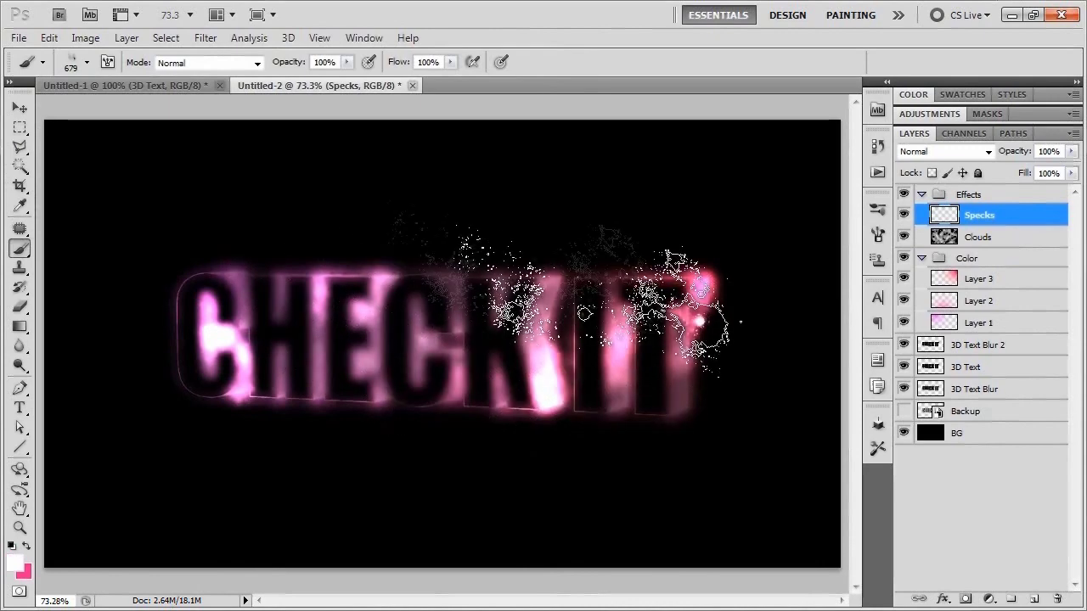
Switch through the 451, 513, 418, 490 and 557 speck brushes for varied specks.
click(87, 63)
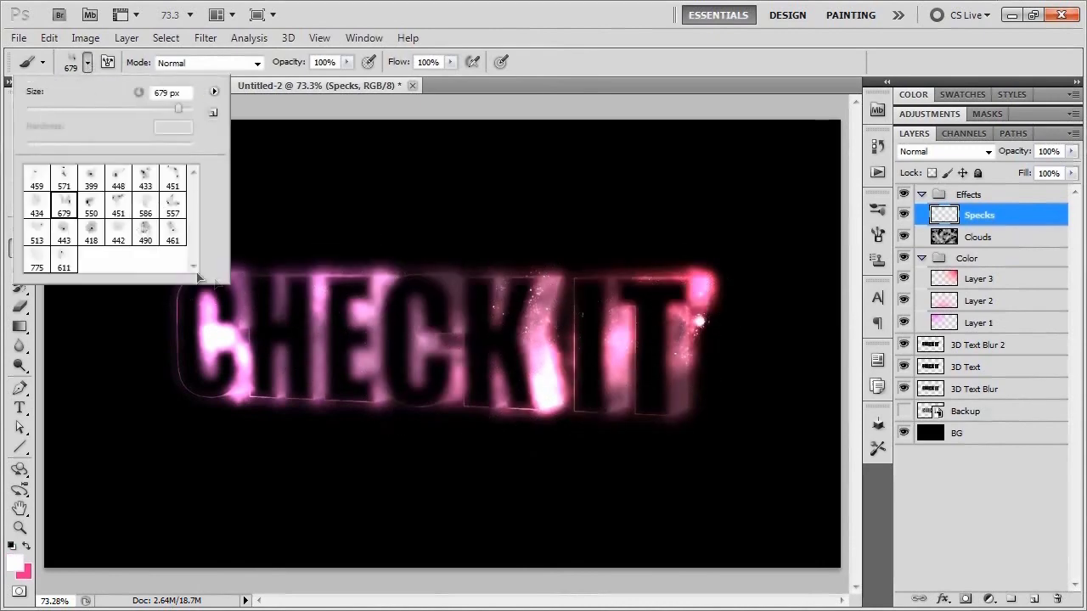
double_click(118, 206)
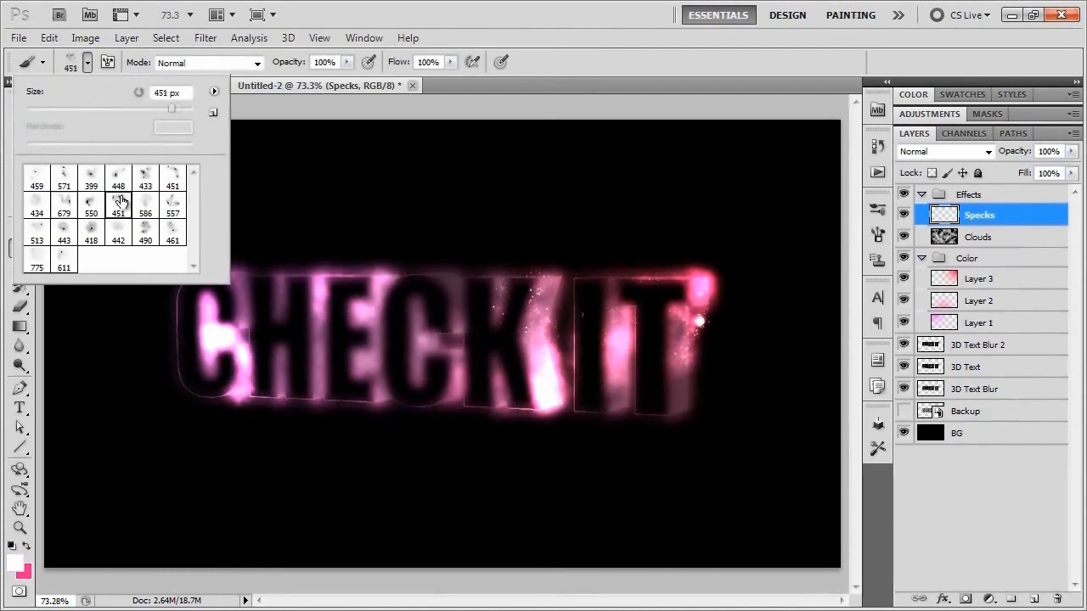
click(85, 62)
double_click(145, 206)
click(86, 62)
double_click(169, 206)
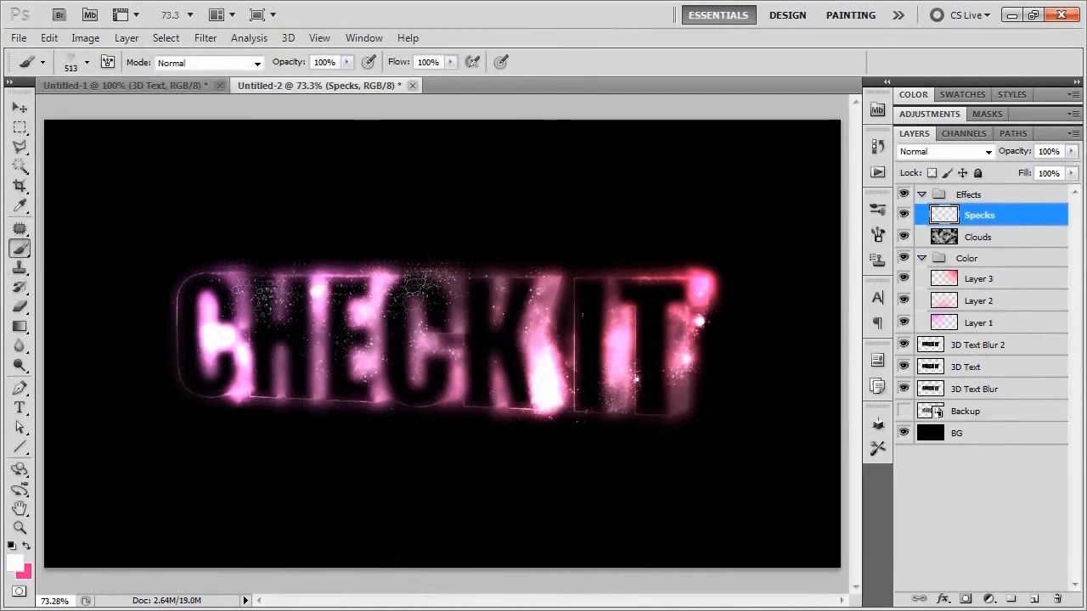
click(86, 62)
double_click(97, 231)
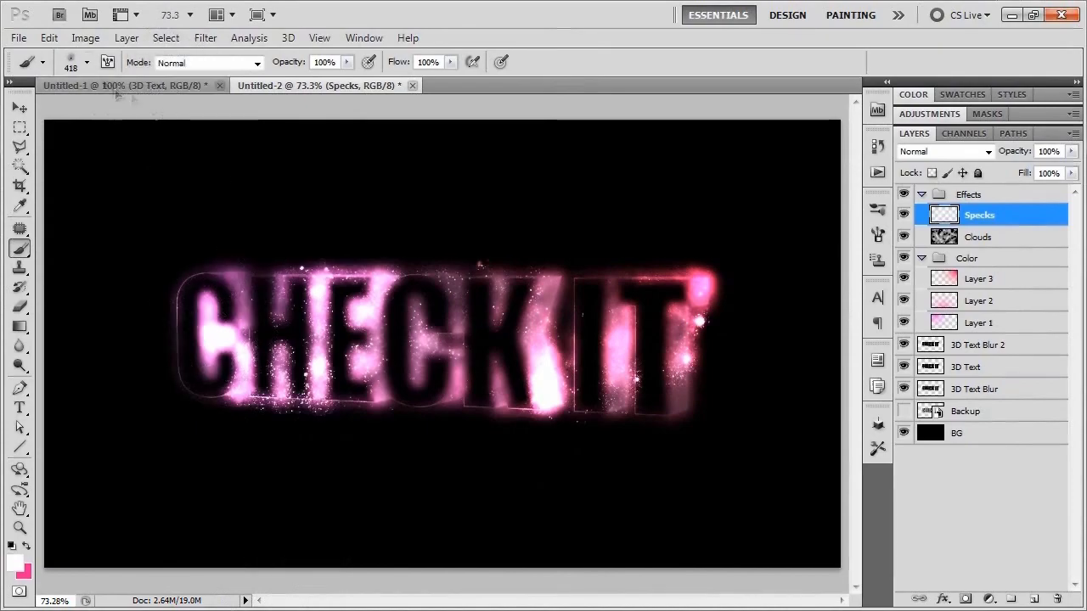
click(86, 62)
double_click(120, 231)
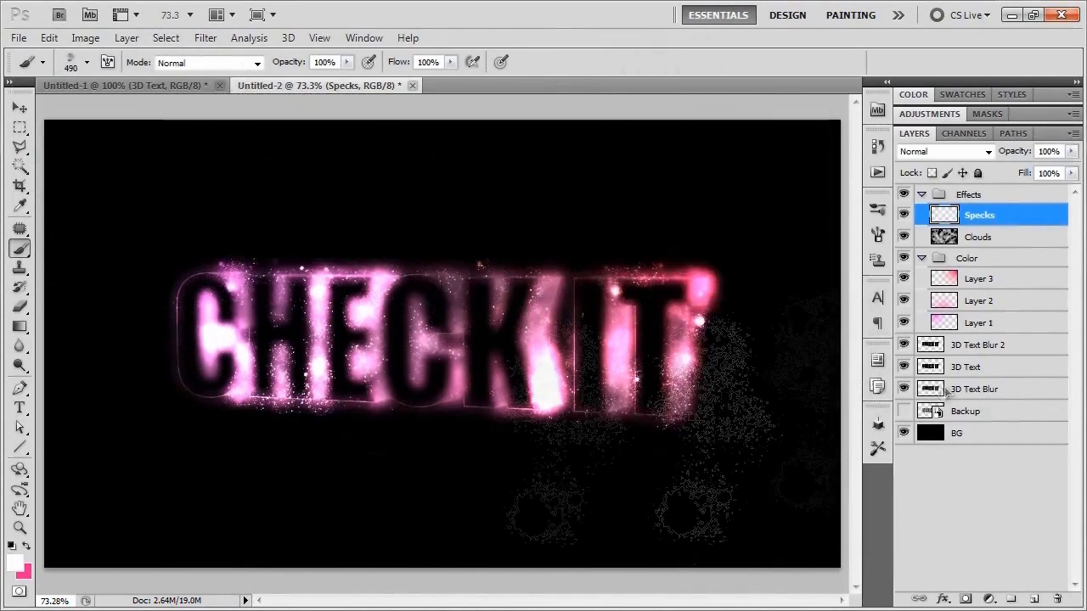
click(86, 62)
double_click(146, 231)
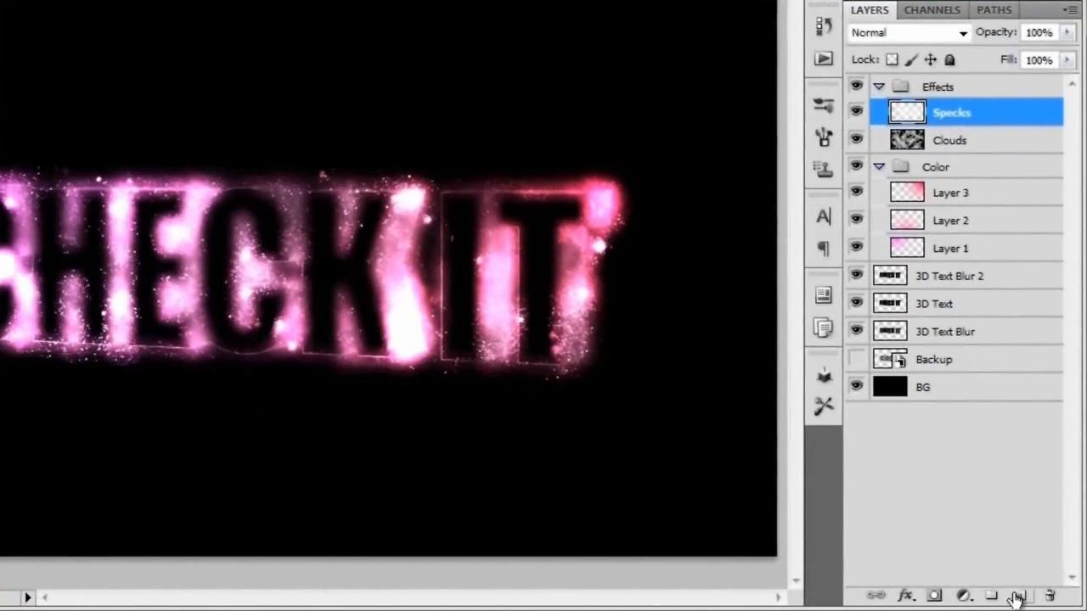
Add a new layer named Abstract and load the r0man-abstract brush set.
click(1034, 600)
double_click(955, 112)
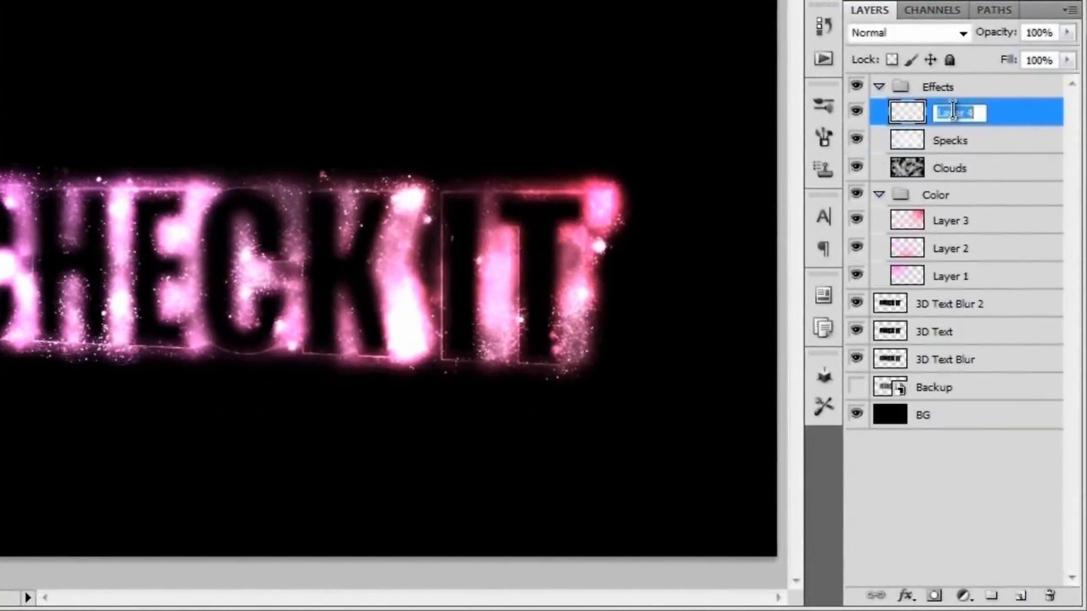
text(Abstract)
key(Return)
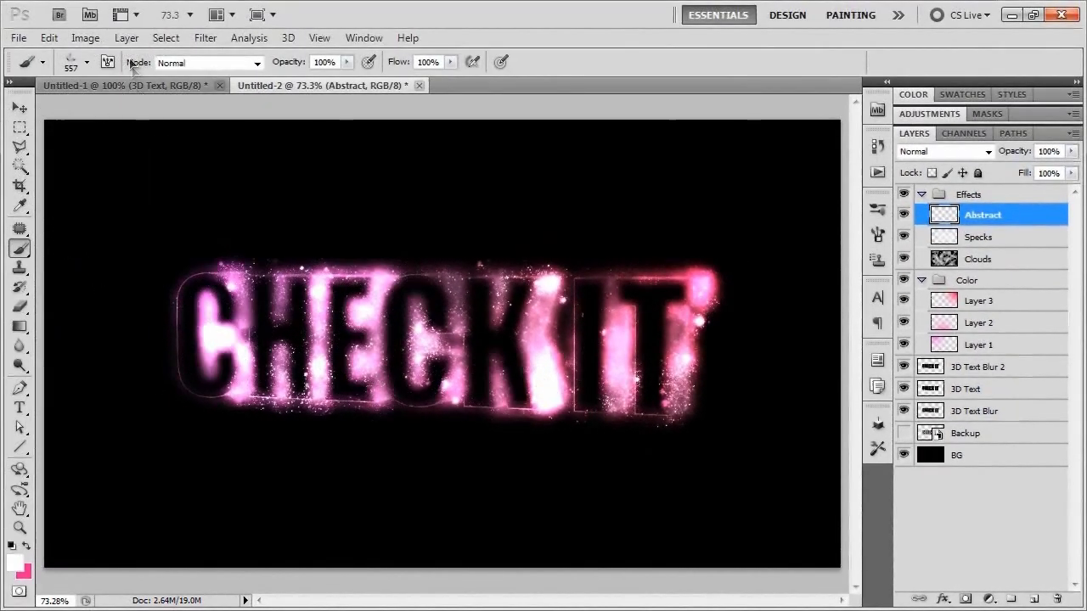
click(87, 63)
click(215, 91)
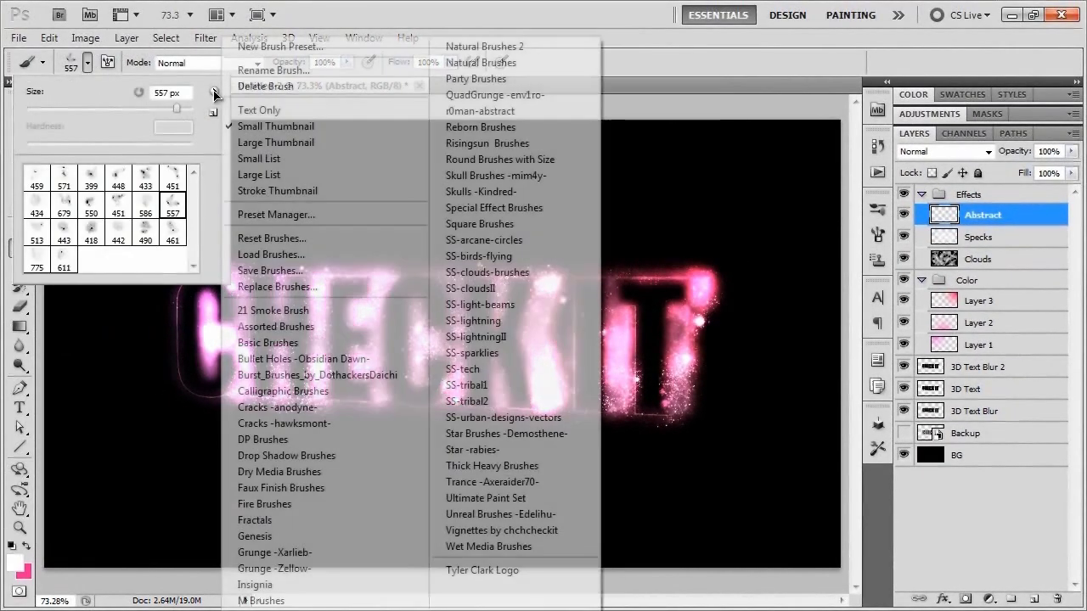
click(528, 116)
click(355, 312)
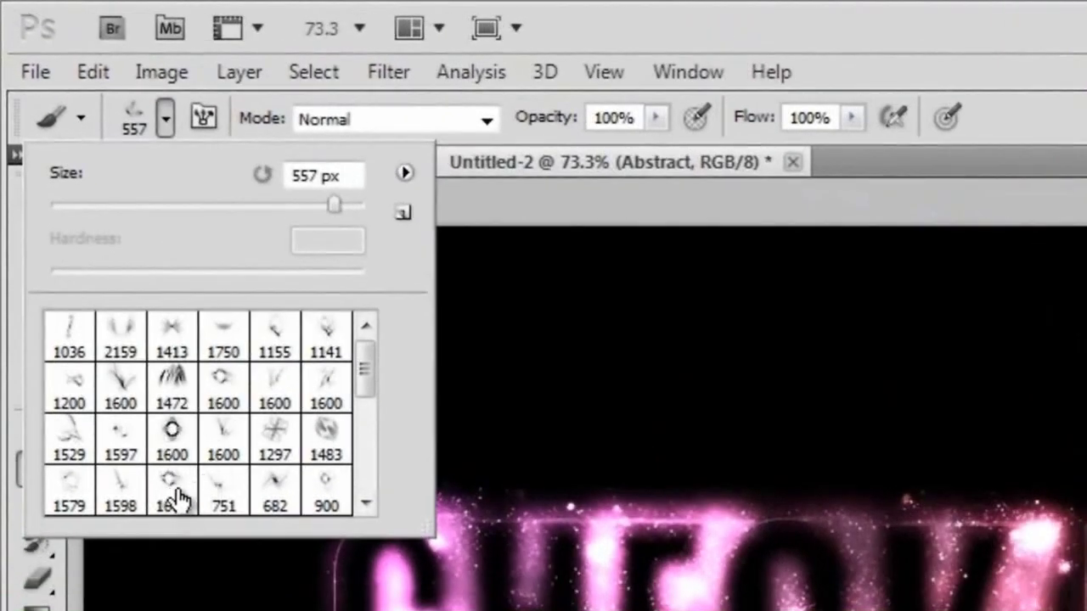
Paint abstract streaks across CHECK IT with the 1600 brush shrunk to 500 px.
click(174, 495)
click(167, 117)
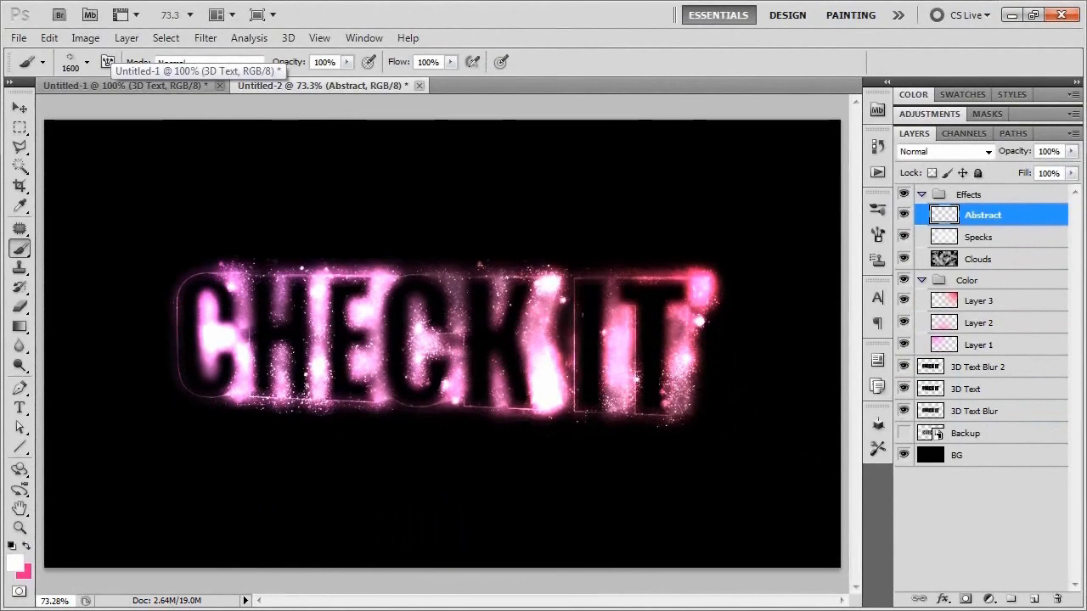
key(bracketleft)
key(bracketleft)
key(bracketleft)
key(bracketleft)
key(bracketleft)
key(bracketleft)
key(bracketleft)
key(bracketleft)
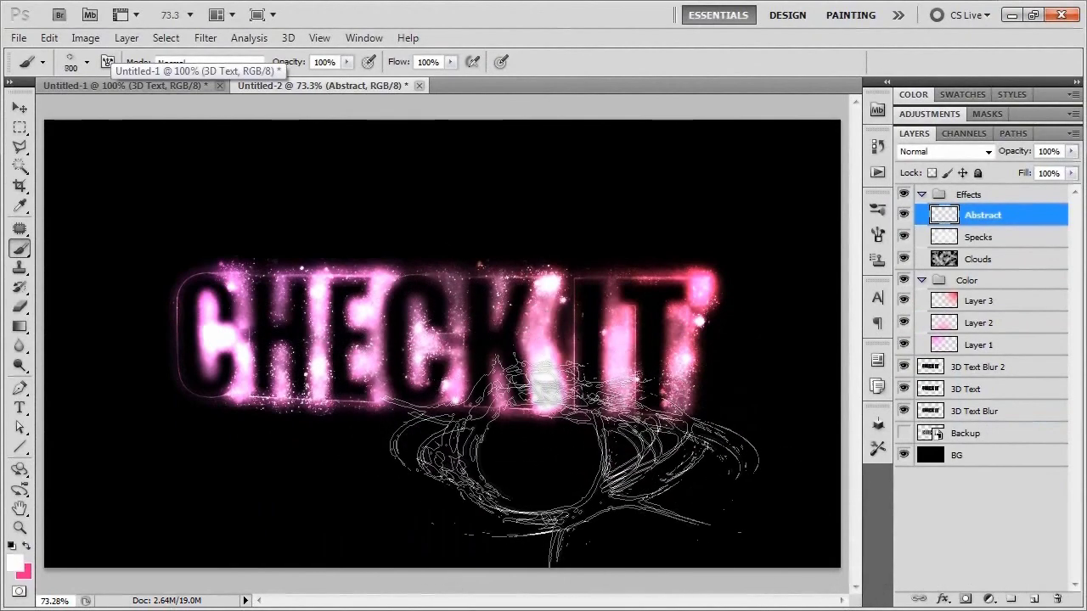
key(bracketleft)
key(bracketleft)
key(bracketleft)
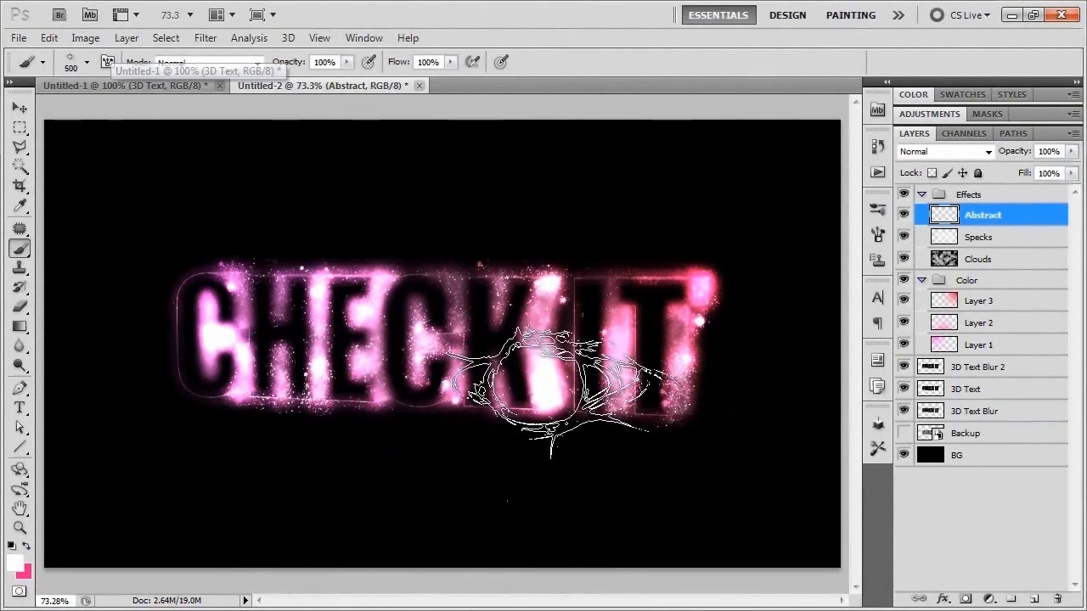
mouse_move(556, 391)
mouse_down()
mouse_move(548, 433)
mouse_move(641, 293)
mouse_move(425, 288)
mouse_move(237, 459)
mouse_move(238, 281)
mouse_up()
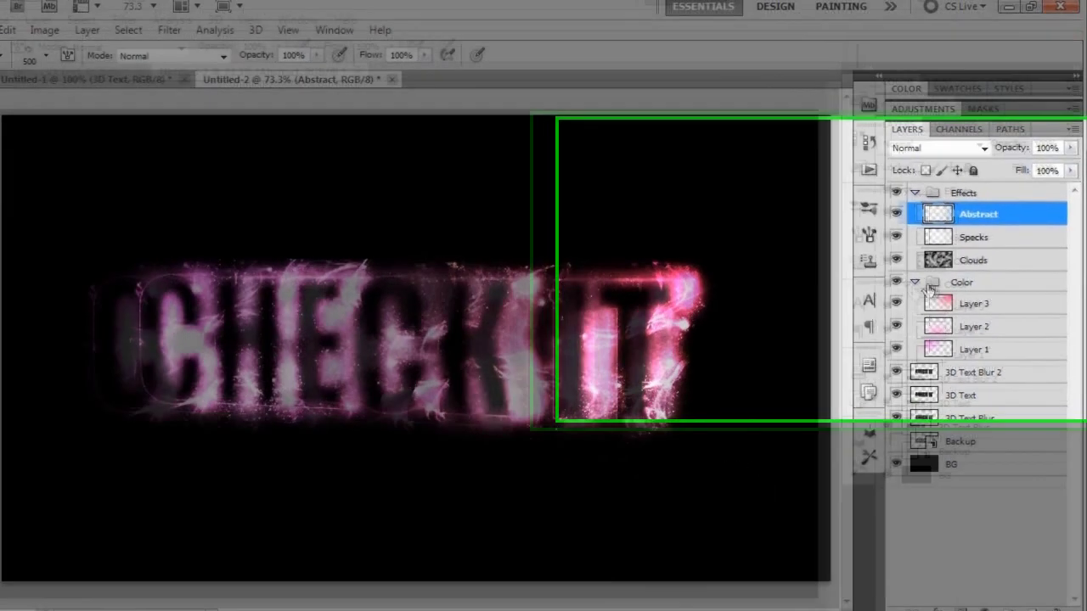
Collapse the Color and Effects groups and add a 'Gradient' layer above Color.
click(921, 280)
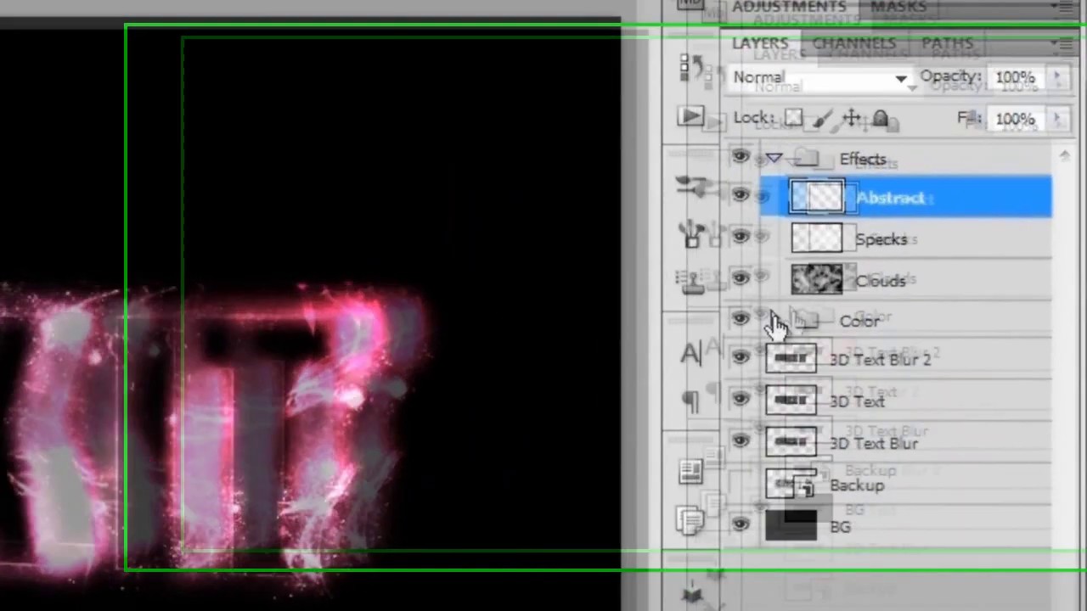
click(732, 148)
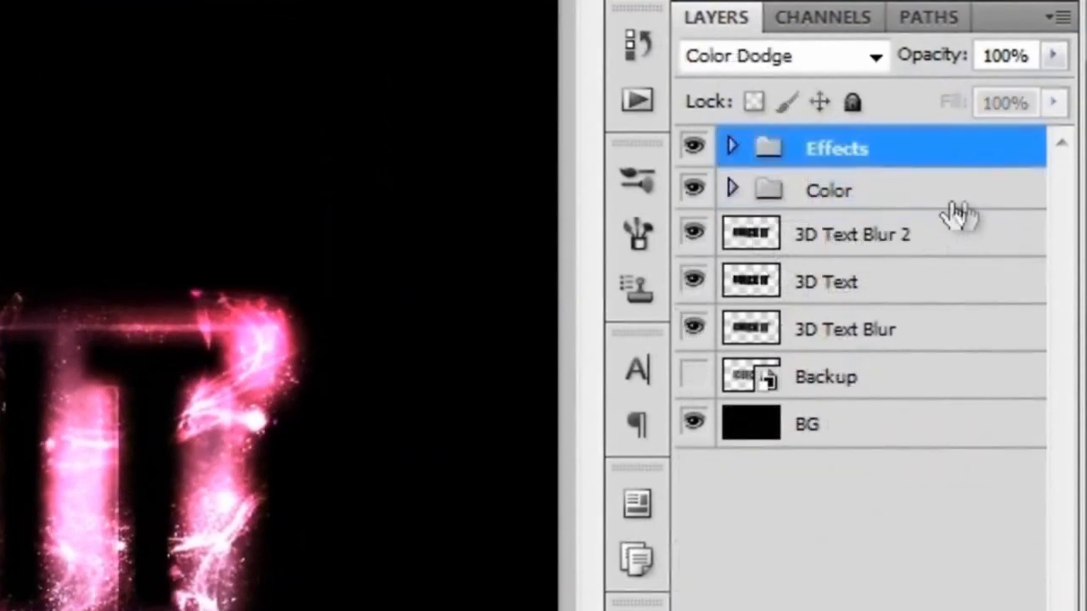
click(824, 195)
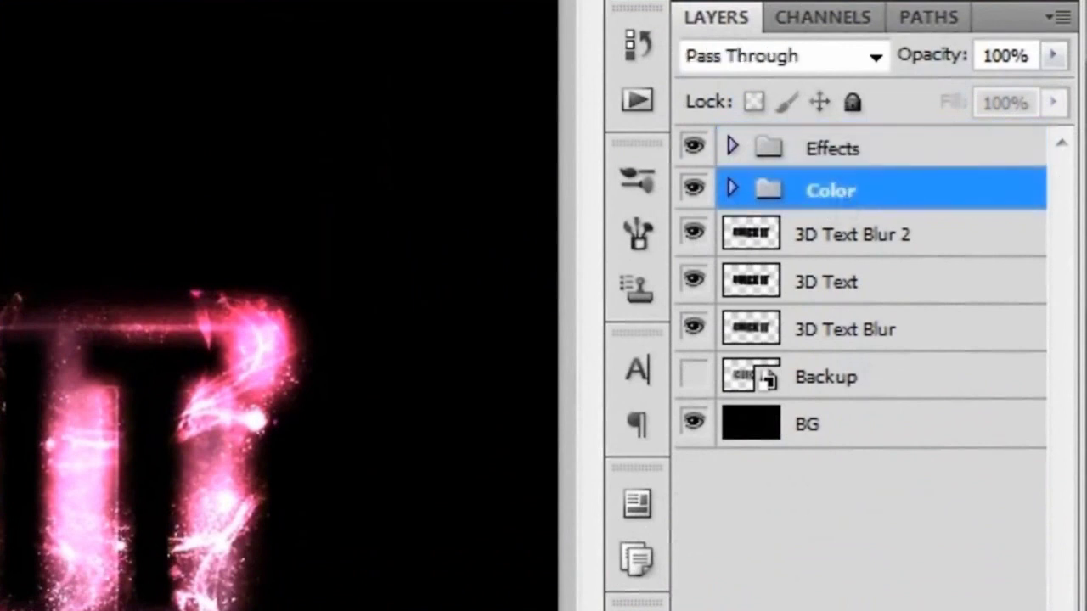
key(ctrl+shift+alt+n)
double_click(844, 199)
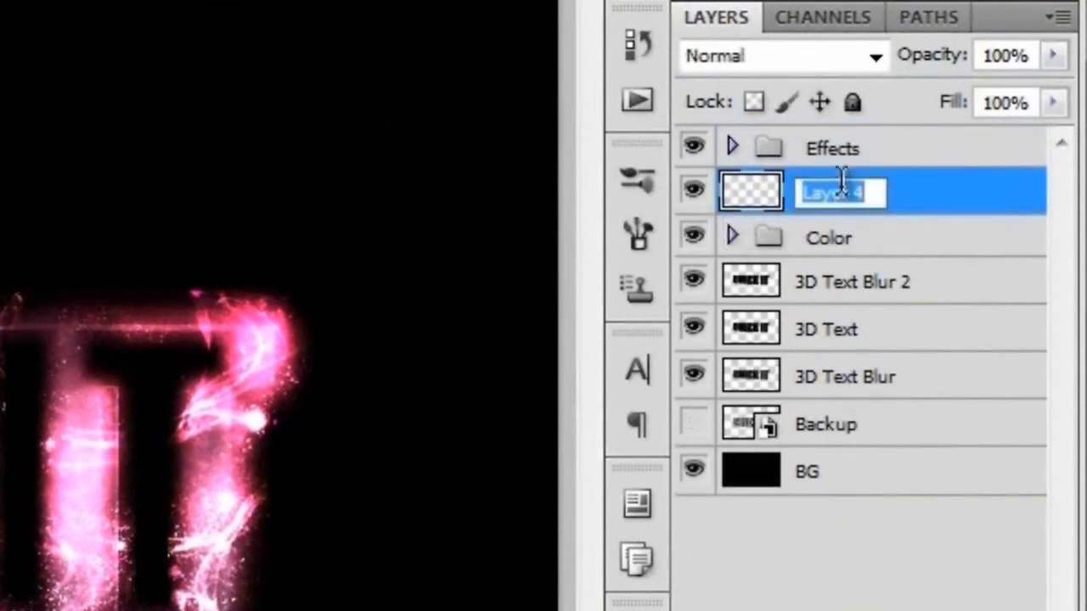
text(Gradient)
key(Return)
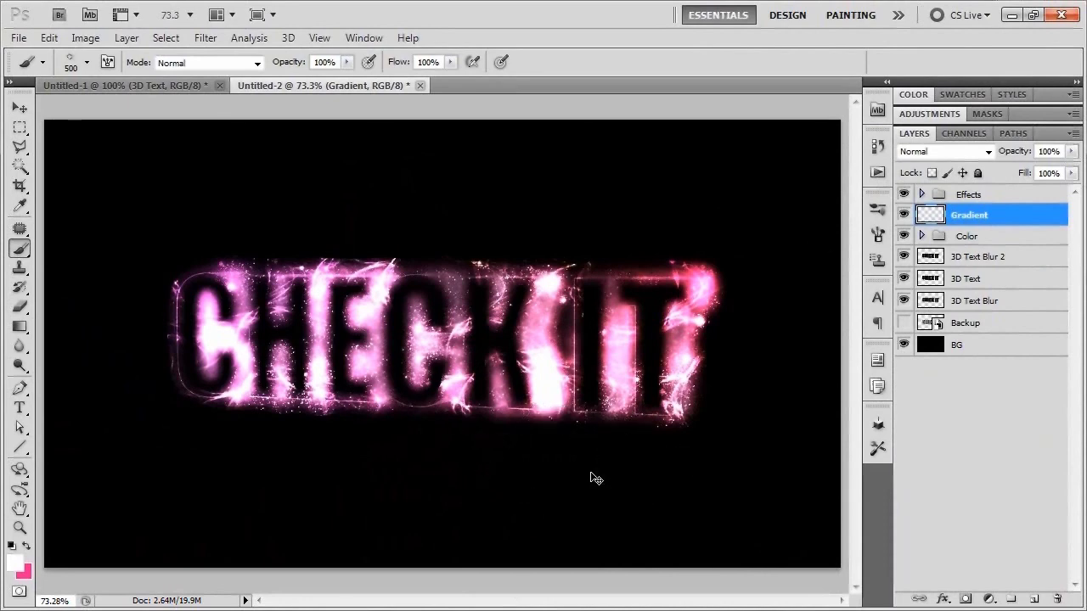
Show rulers and place horizontal and vertical guides crossing at the text's centre.
key(ctrl+r)
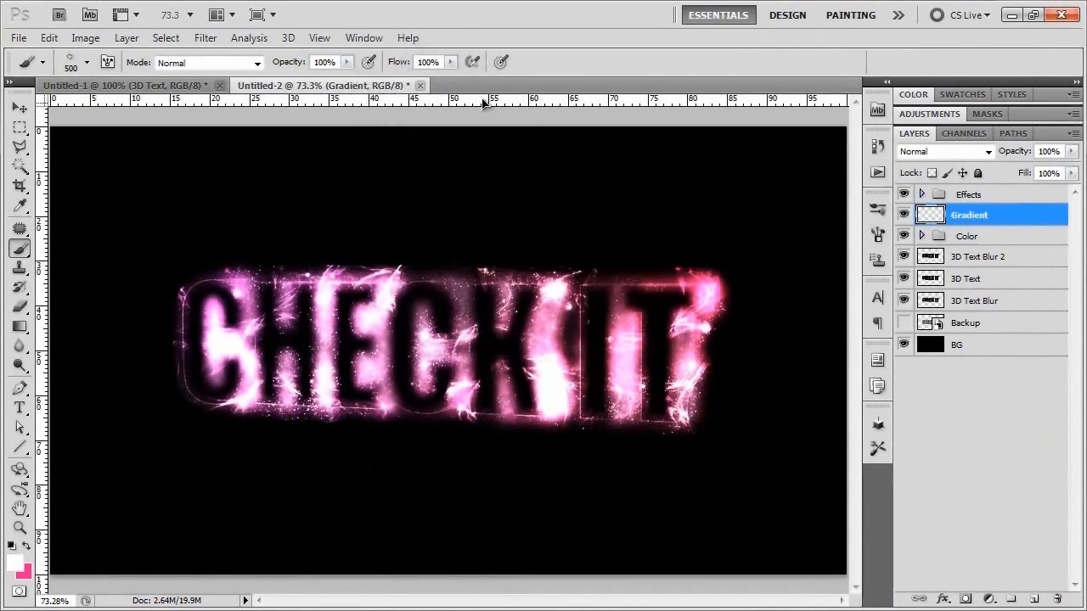
drag(482, 102, 459, 351)
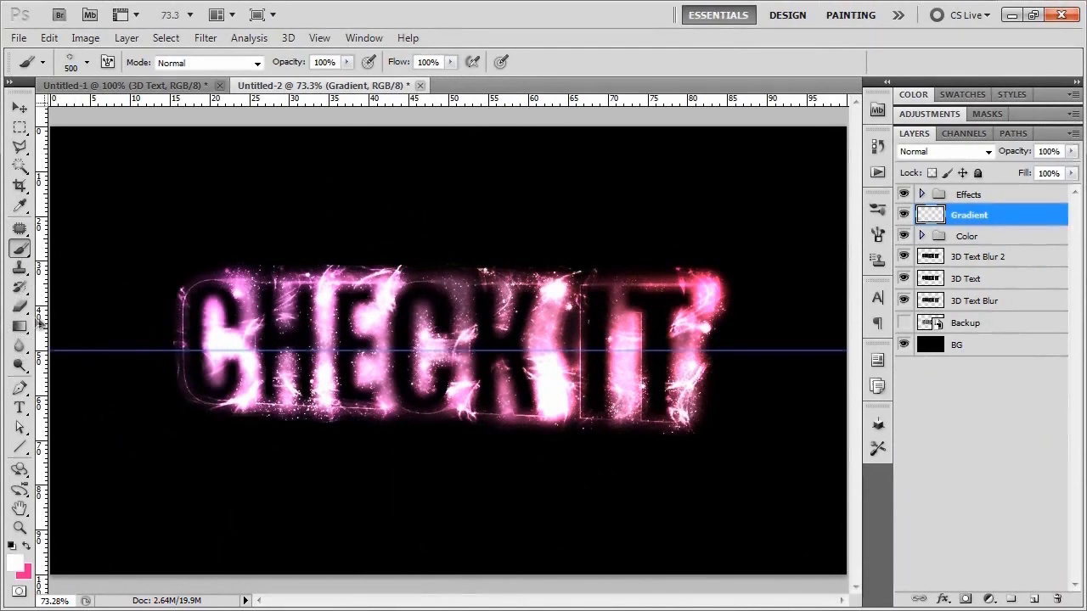
mouse_move(40, 325)
mouse_down()
mouse_move(467, 344)
mouse_move(448, 349)
mouse_up()
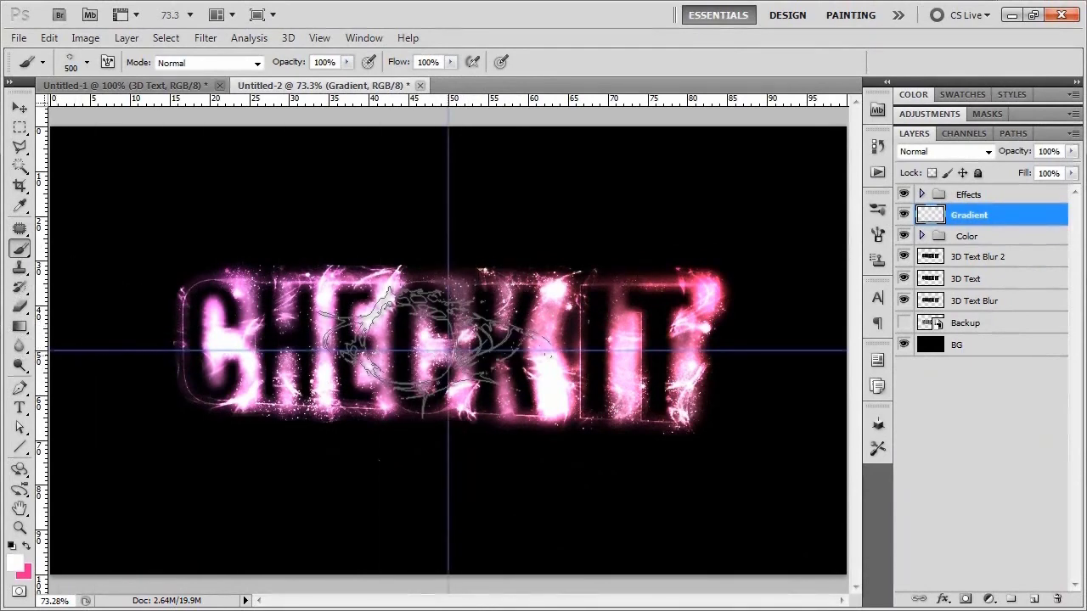
Fade white-to-transparent gradients in from the top, bottom, right and left edges.
key(g)
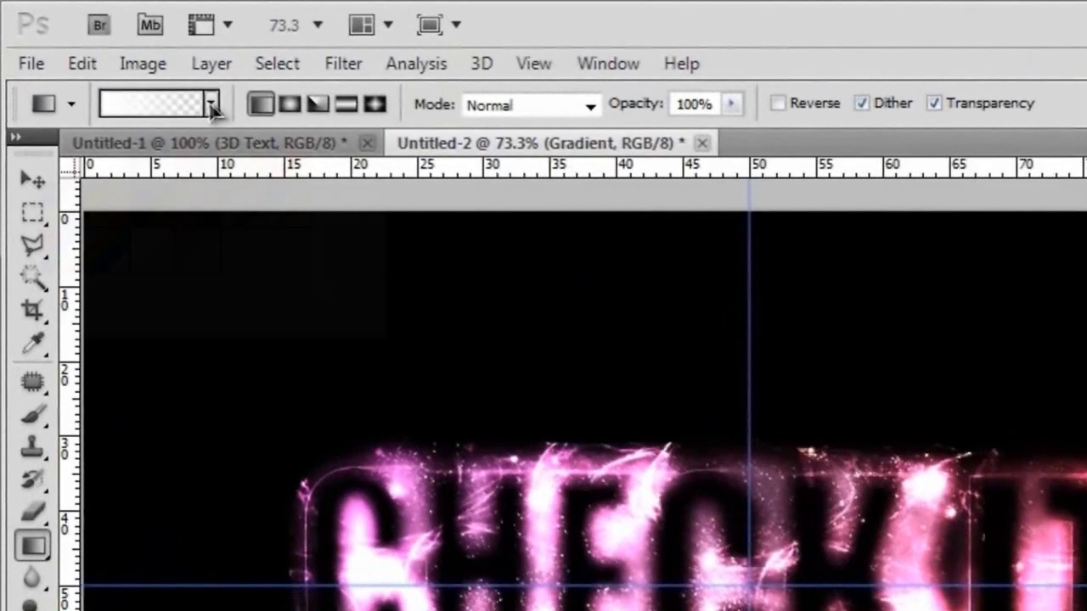
click(126, 61)
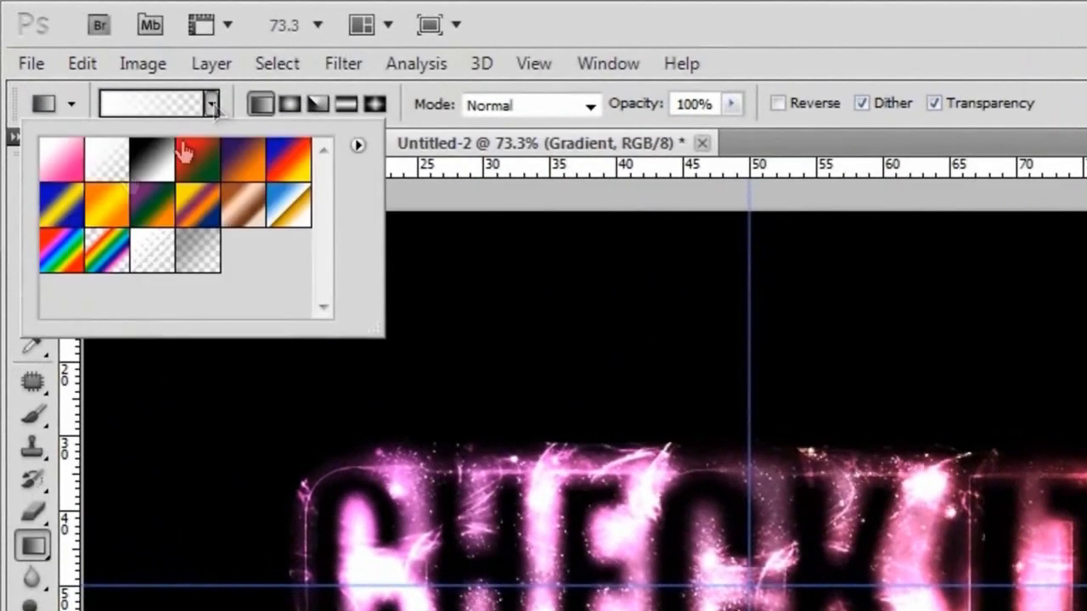
click(212, 104)
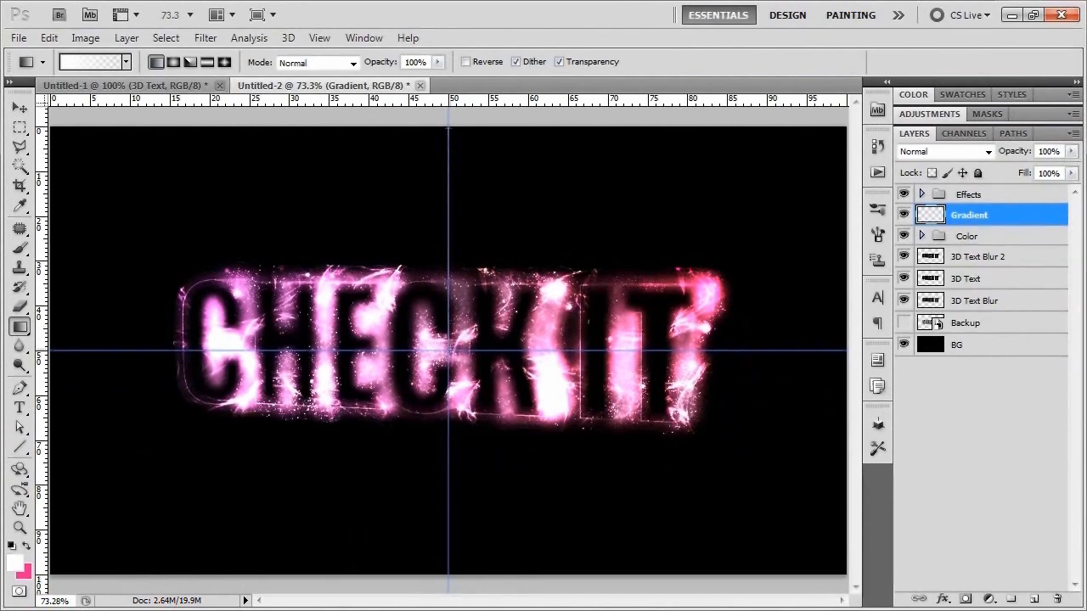
drag(449, 129, 453, 348)
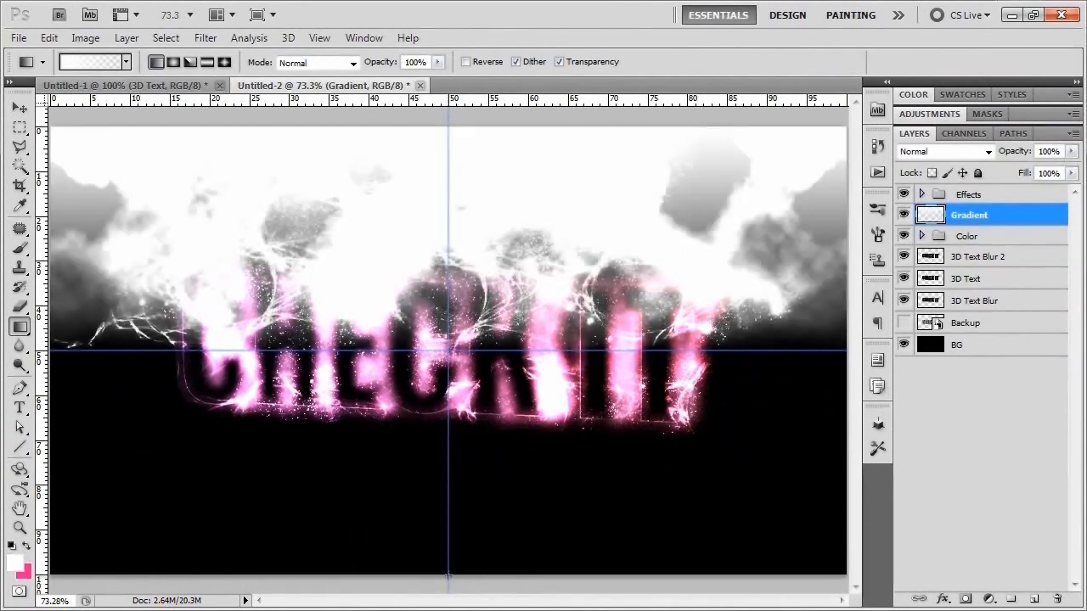
drag(448, 575, 450, 350)
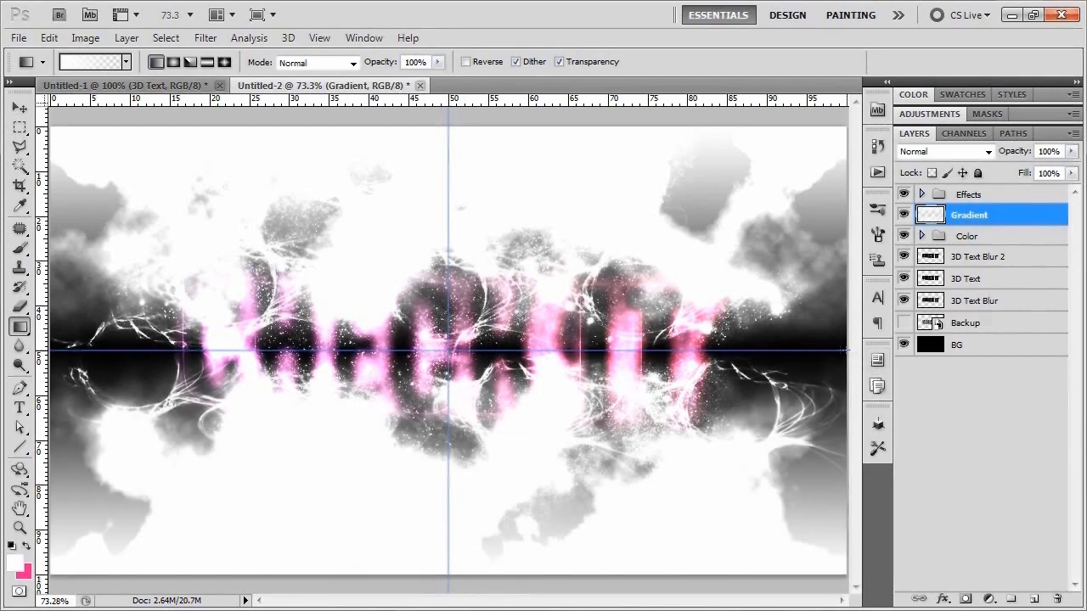
drag(846, 350, 72, 355)
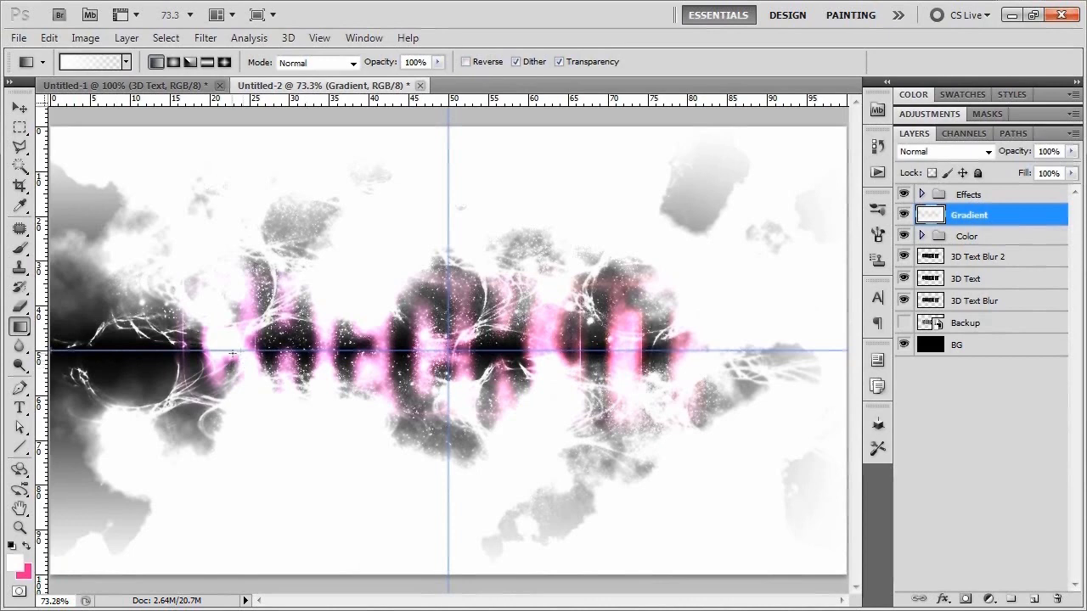
drag(49, 350, 241, 350)
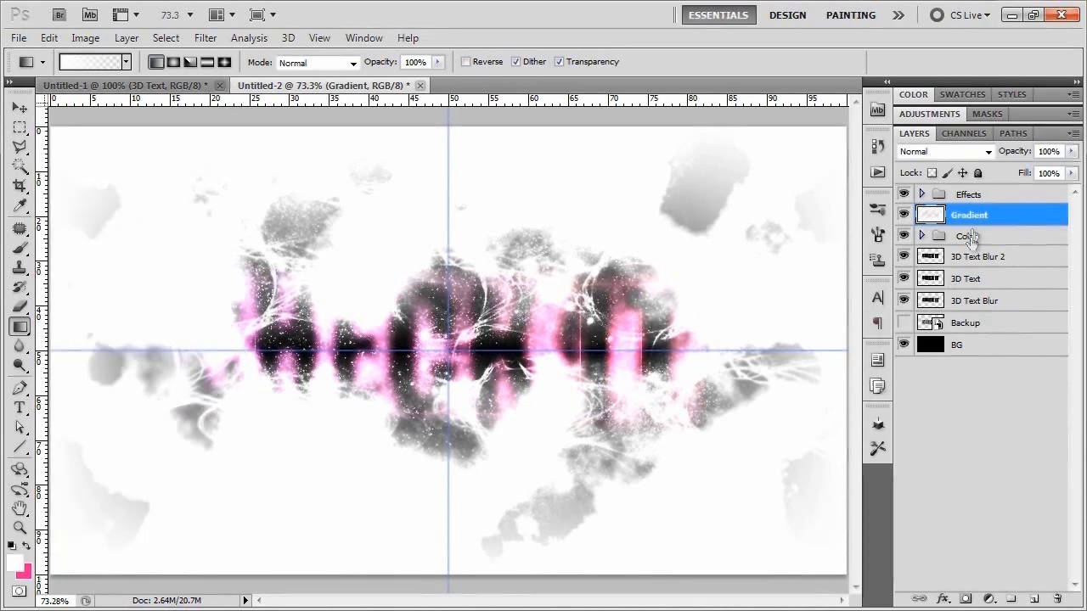
Remove both guides and hide the rulers.
key(v)
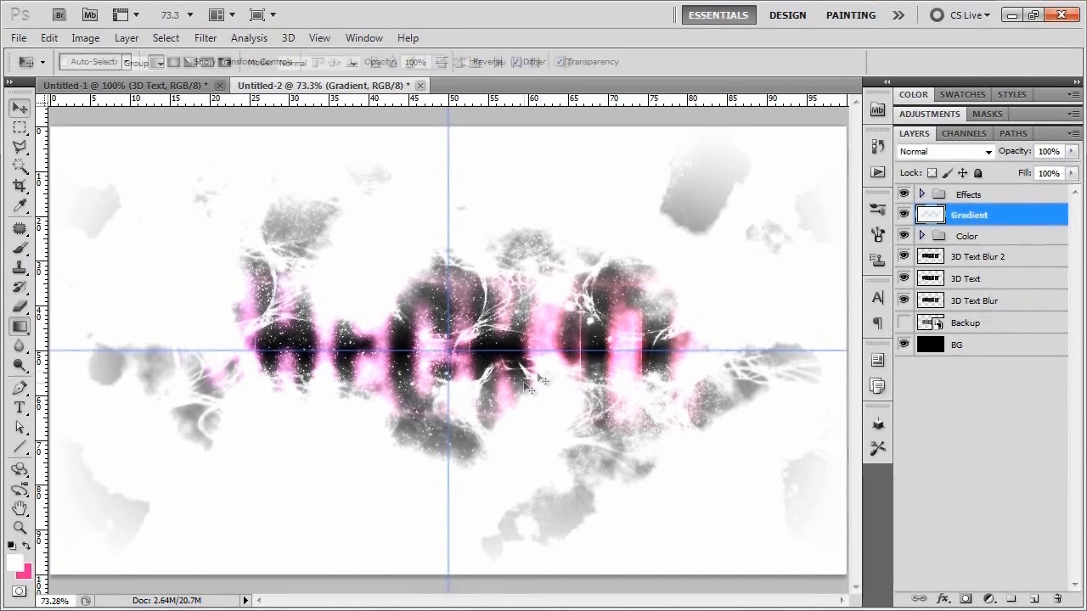
drag(565, 352, 442, 101)
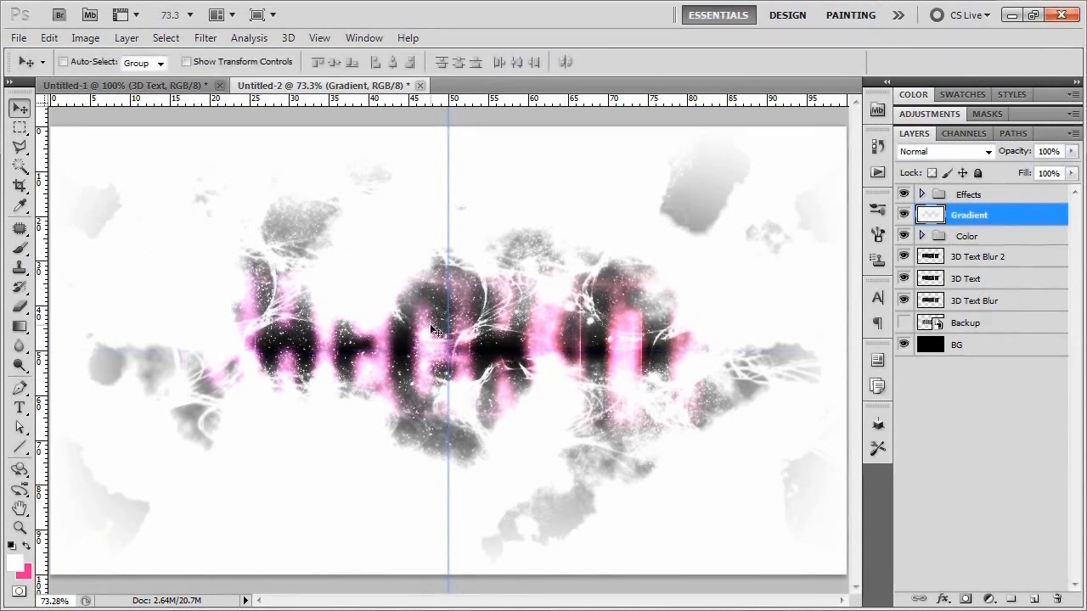
drag(446, 327, 41, 329)
key(ctrl+r)
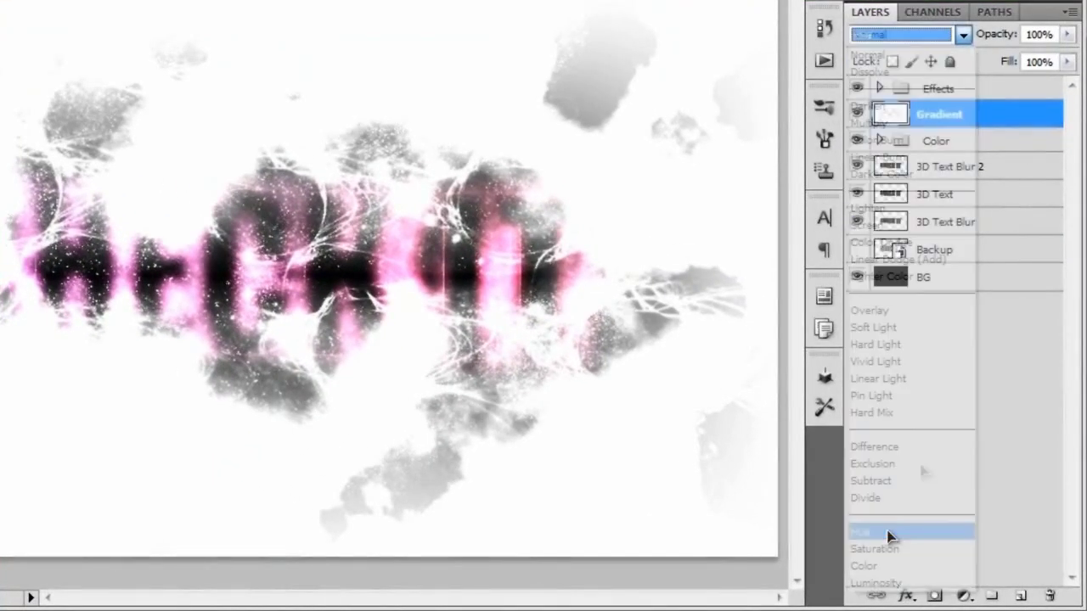
Set the Gradient layer to Hue blend mode at 80% opacity.
click(888, 533)
click(1037, 35)
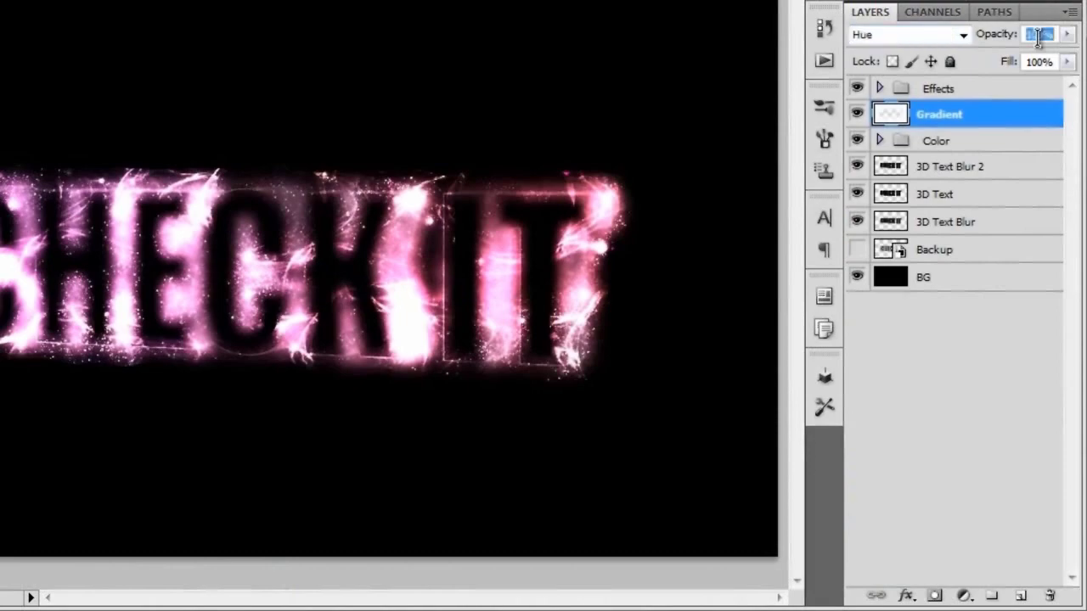
text(80)
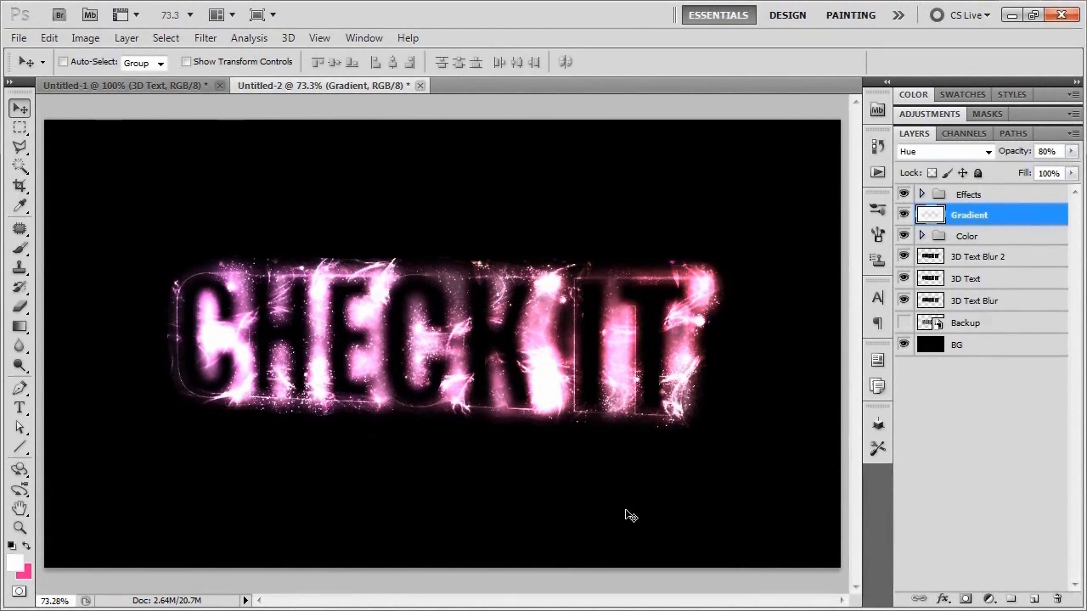
Set the foreground colour to dark purple #790078 (hue 301) in the Color Picker.
key(i)
click(13, 562)
click(438, 490)
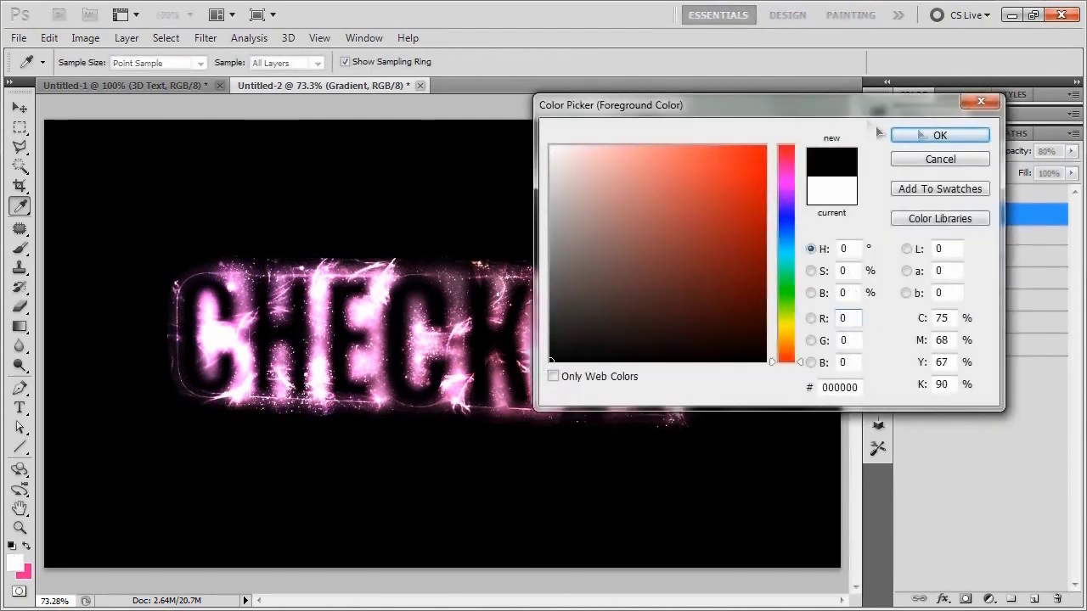
click(921, 135)
key(v)
click(26, 546)
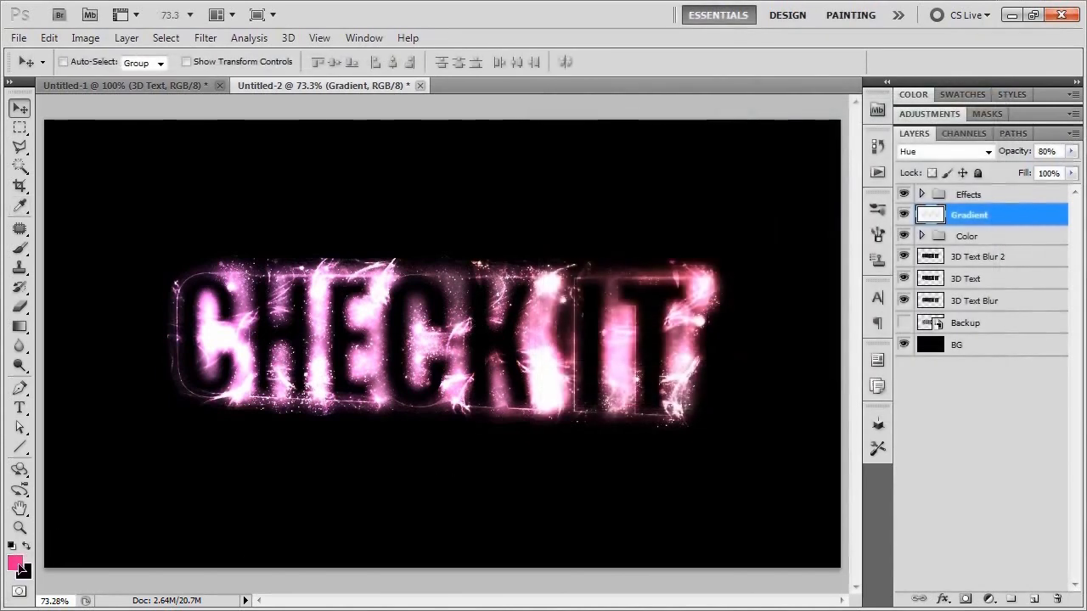
key(i)
click(15, 562)
click(787, 182)
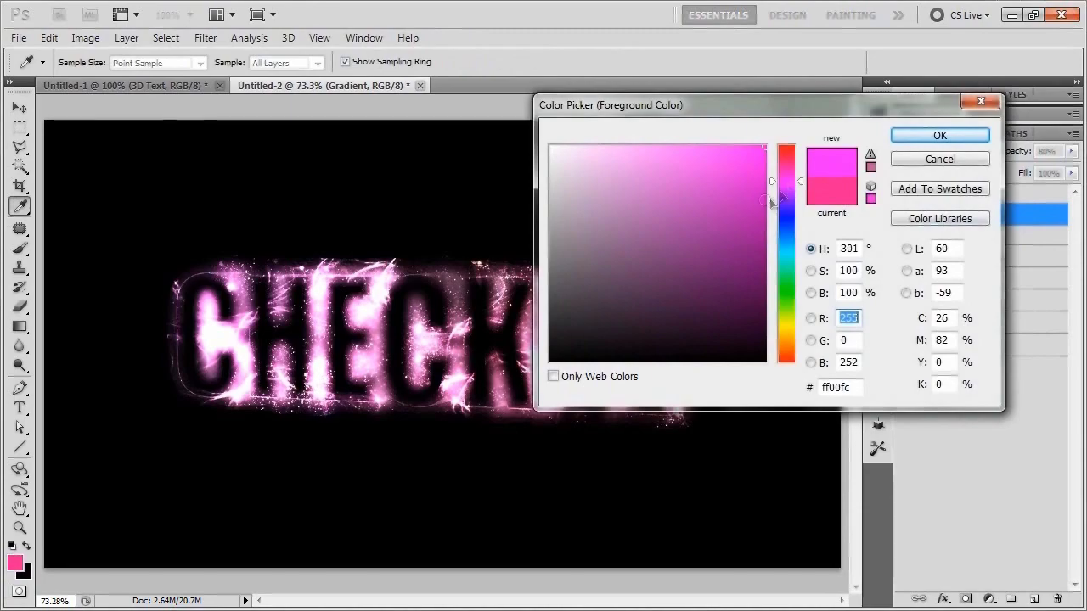
drag(768, 201, 803, 259)
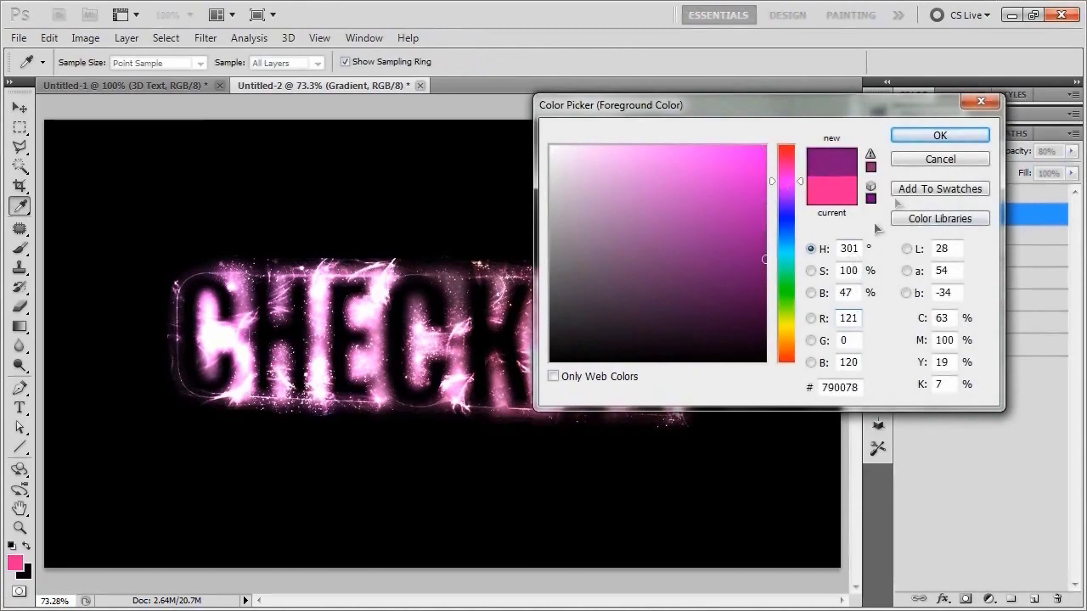
click(938, 136)
key(v)
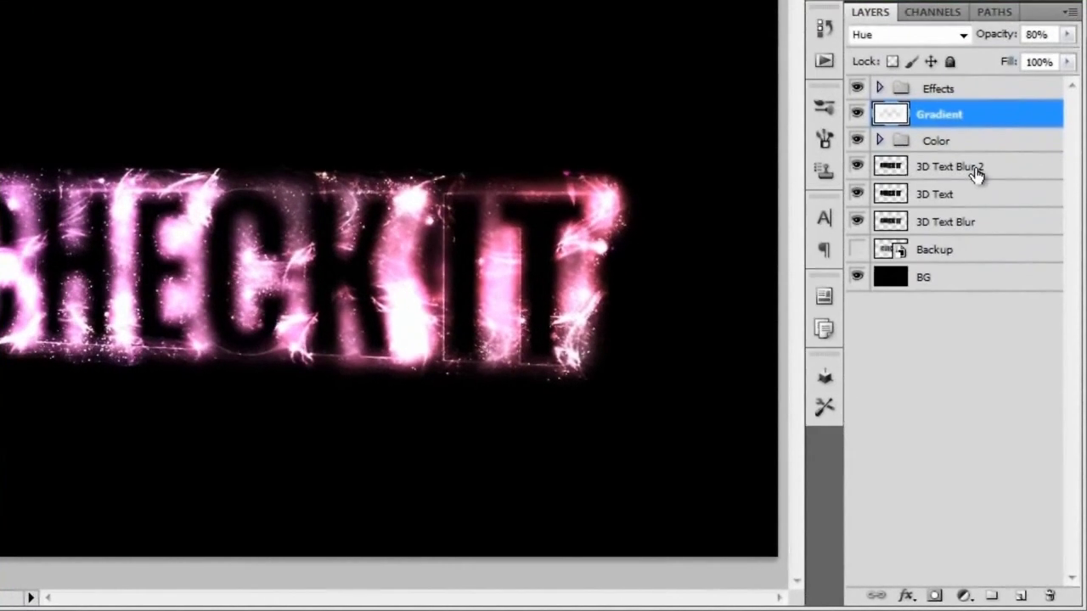
Add a new layer above 3D Text Blur 2 and name it 'Purple Clouds'.
click(998, 258)
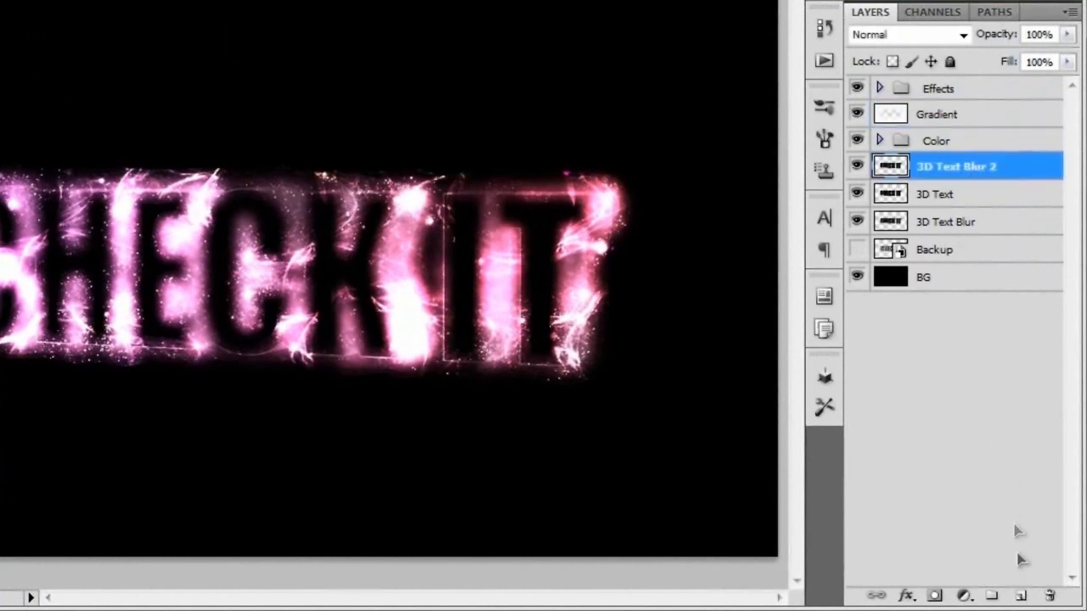
click(1021, 595)
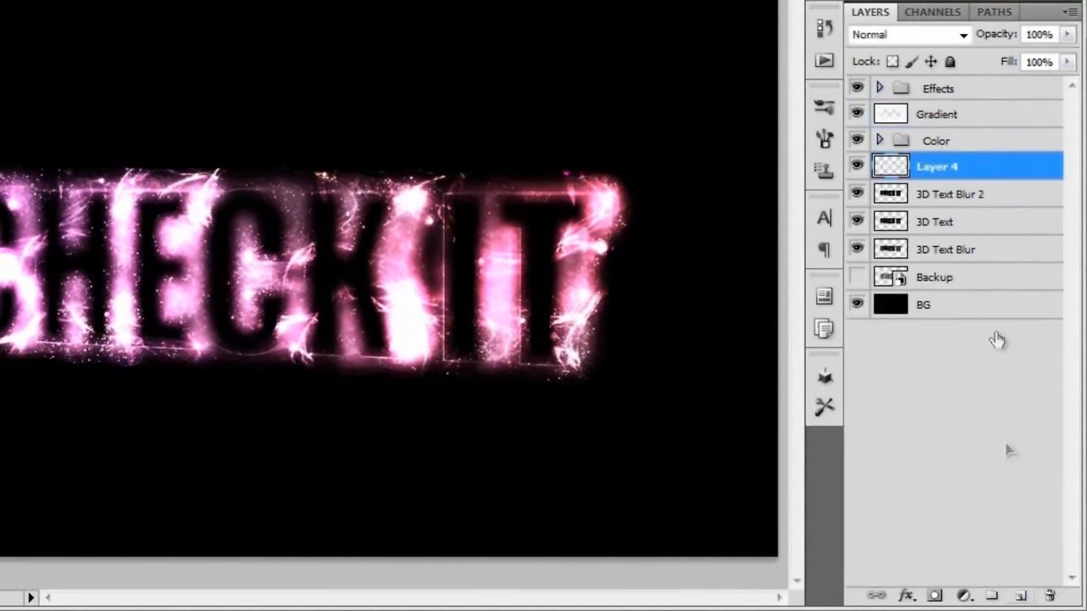
double_click(937, 170)
text(P)
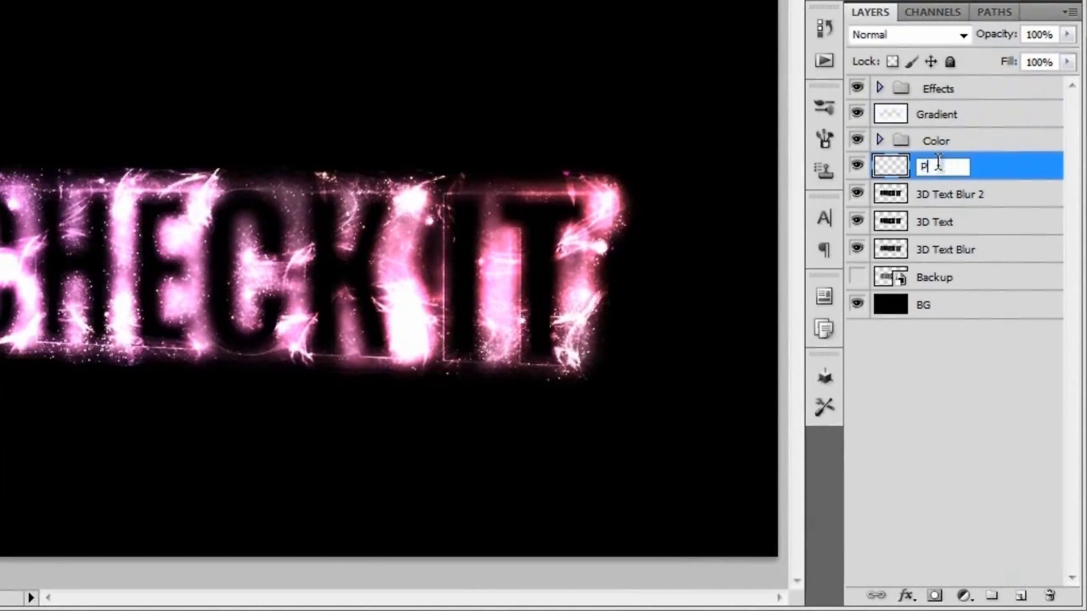
text(urple Clouds)
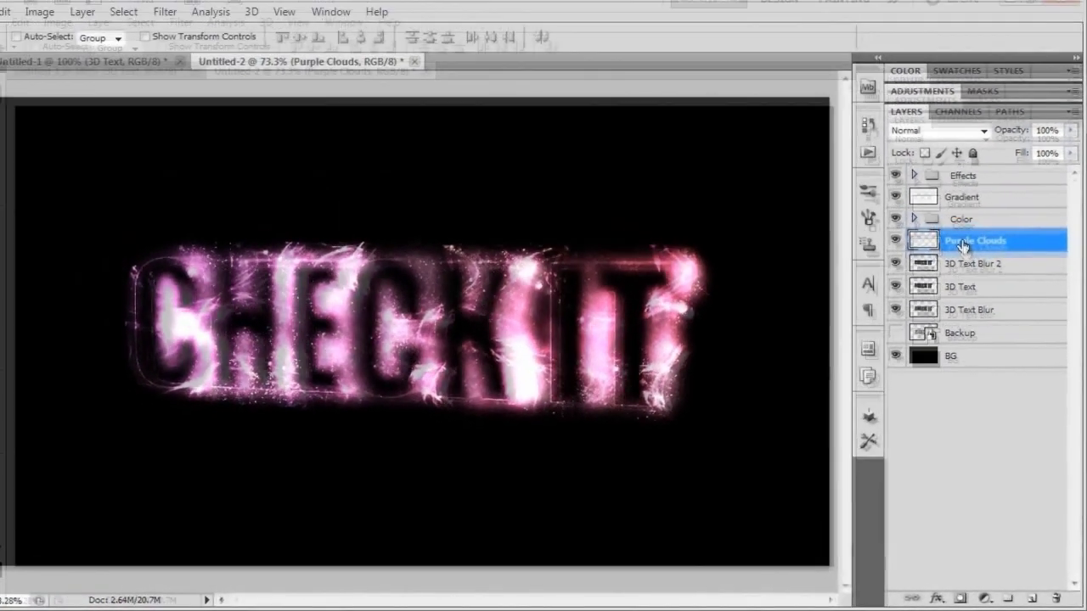
key(Return)
Render Clouds onto the Purple Clouds layer and give it a white layer mask.
click(205, 39)
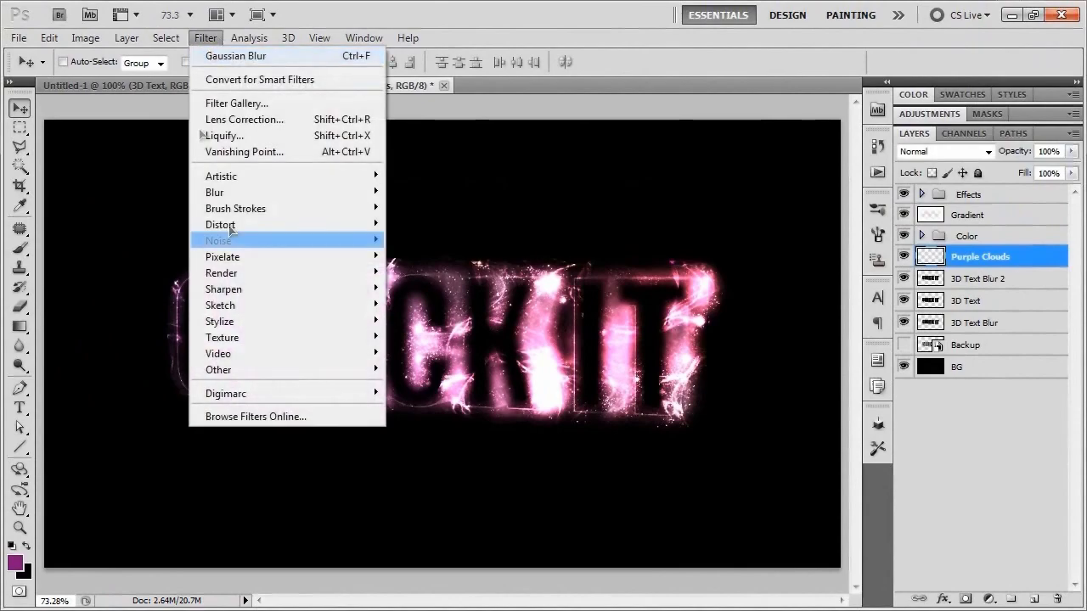
mouse_move(266, 273)
click(431, 273)
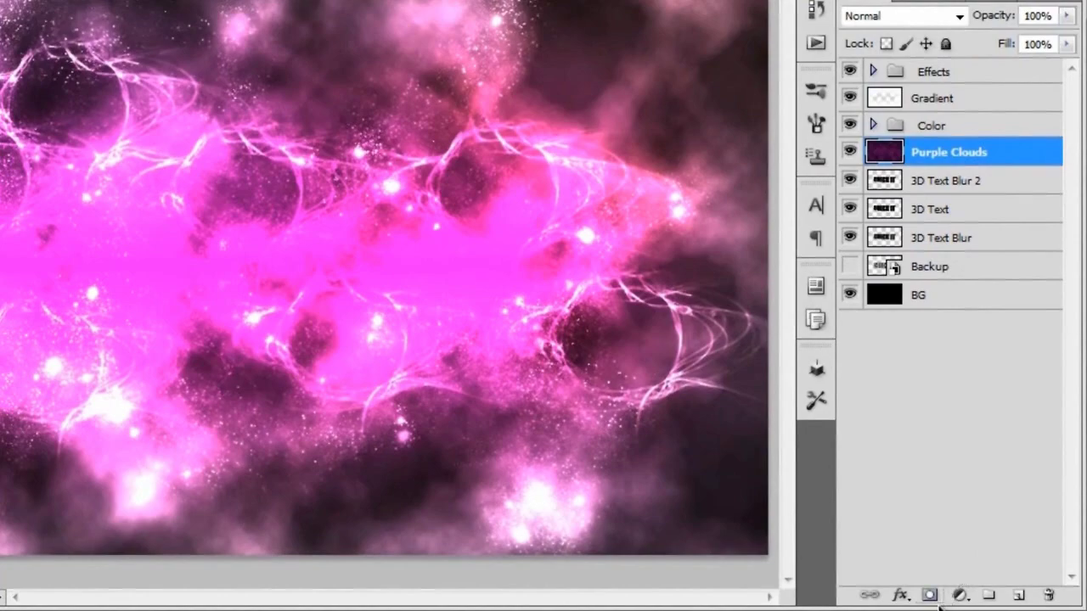
click(930, 595)
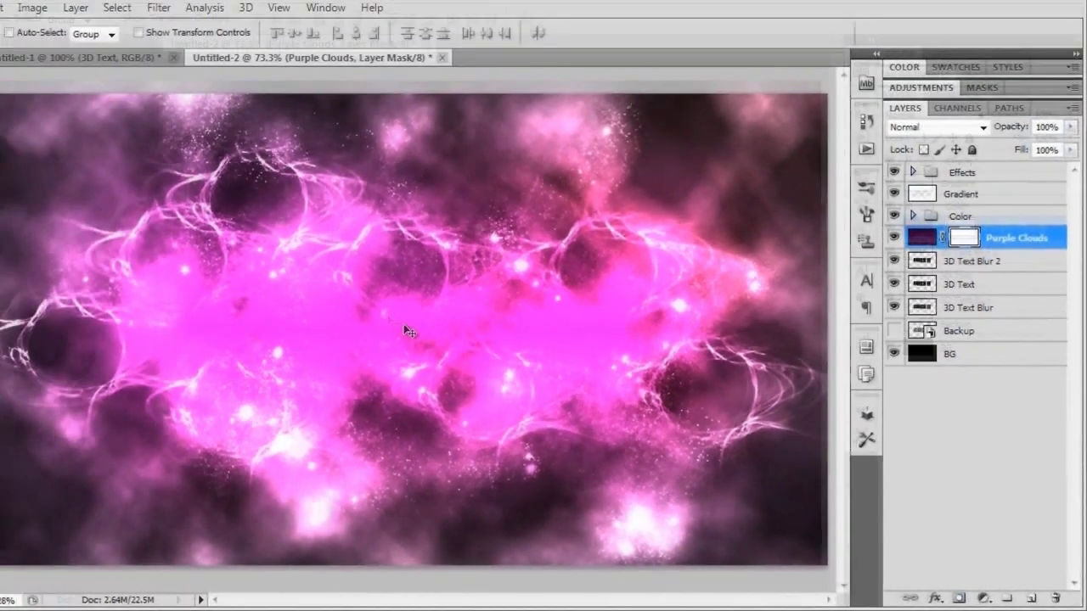
Reset the brush presets to the defaults and pick the 13 px brush.
key(b)
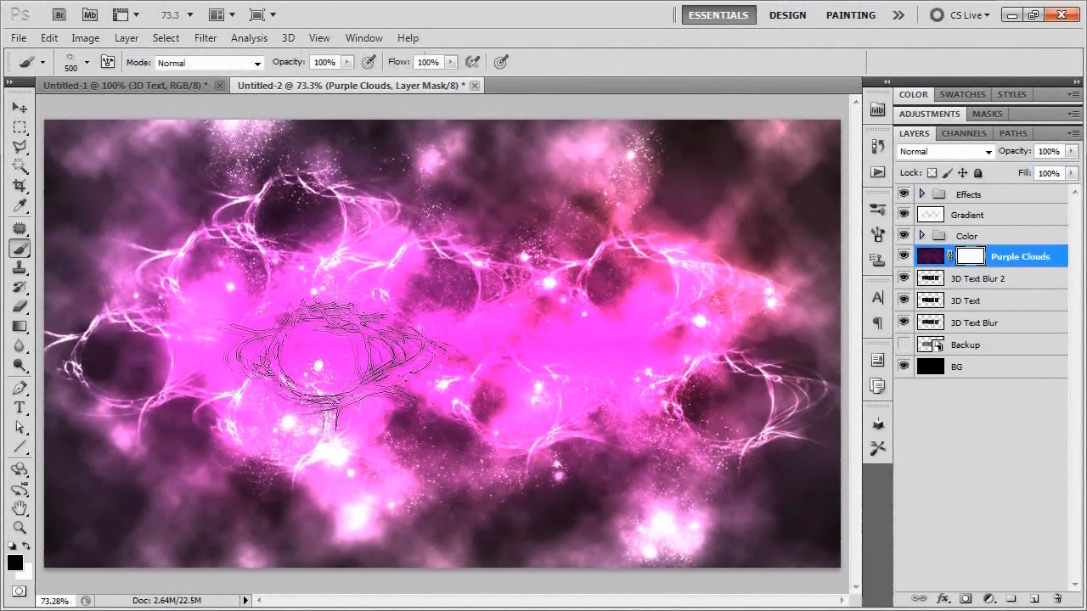
click(34, 32)
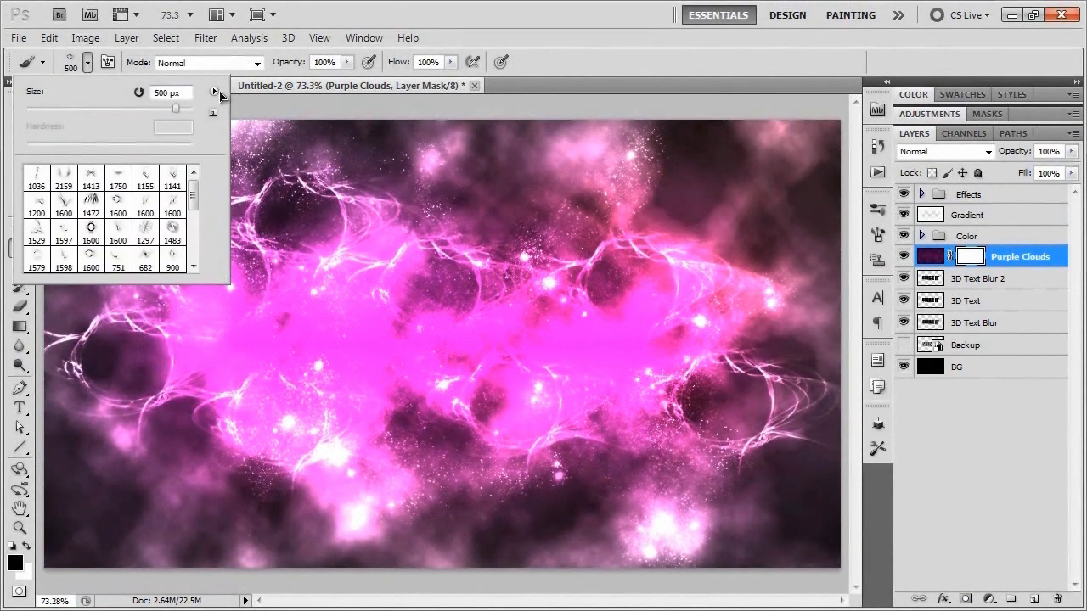
click(214, 92)
click(254, 238)
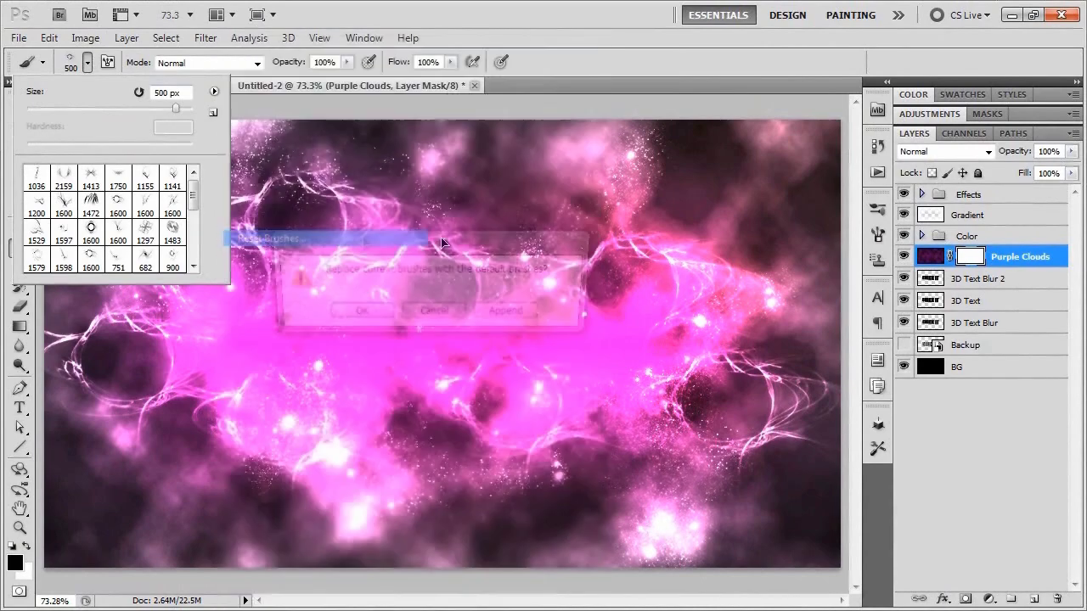
click(357, 313)
double_click(36, 177)
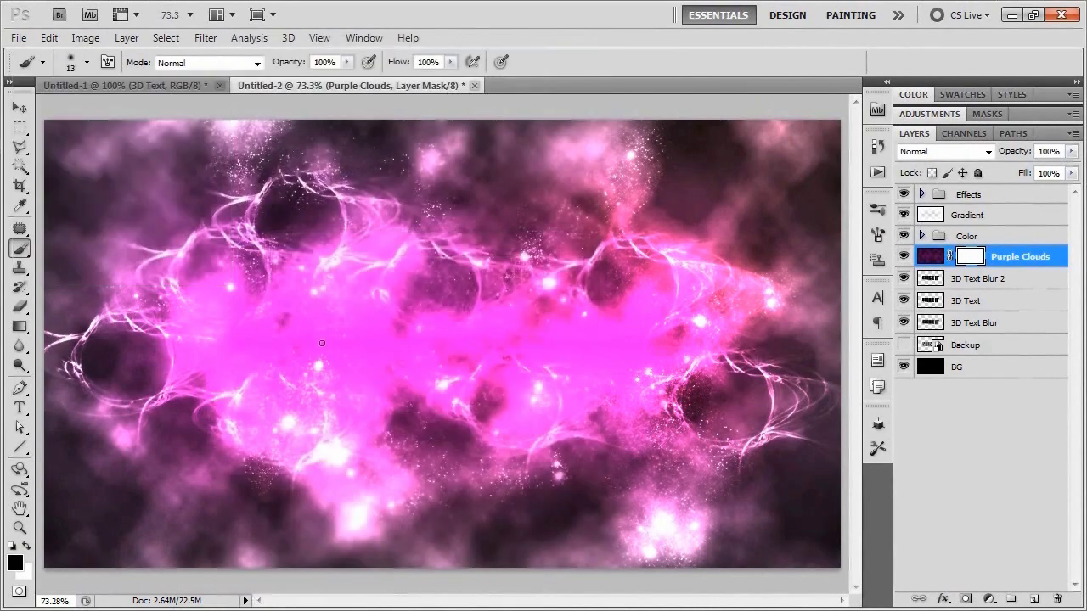
Paint out the clouds over CHECK IT with 500 and 300 px brushes, then set opacity to 83%.
key(bracketright)
key(bracketright)
key(bracketright)
key(bracketright)
key(bracketright)
key(bracketright)
key(bracketright)
key(bracketright)
key(bracketright)
key(bracketright)
key(bracketright)
key(bracketright)
key(bracketright)
key(bracketright)
key(bracketright)
key(bracketright)
click(316, 358)
drag(316, 359, 660, 342)
mouse_move(590, 348)
mouse_down()
mouse_move(214, 336)
mouse_move(477, 398)
mouse_move(287, 352)
mouse_move(491, 371)
mouse_up()
key(bracketleft)
key(bracketleft)
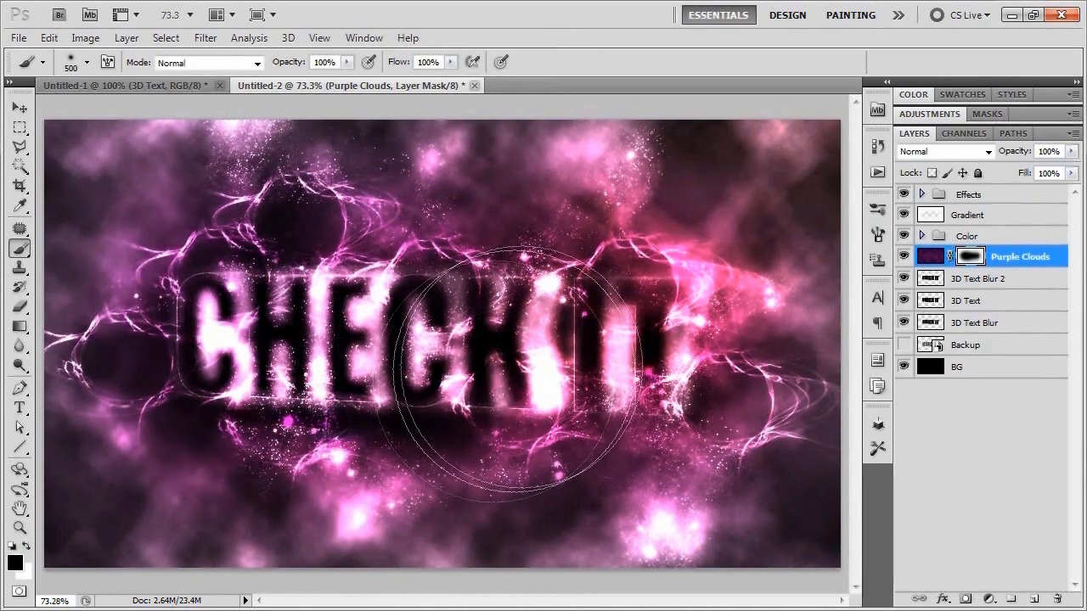
mouse_move(611, 378)
mouse_down()
mouse_move(621, 433)
mouse_move(535, 374)
mouse_move(418, 390)
mouse_move(478, 309)
mouse_move(535, 356)
mouse_move(643, 334)
mouse_move(713, 352)
mouse_move(738, 336)
mouse_move(709, 335)
mouse_move(717, 382)
mouse_move(701, 301)
mouse_up()
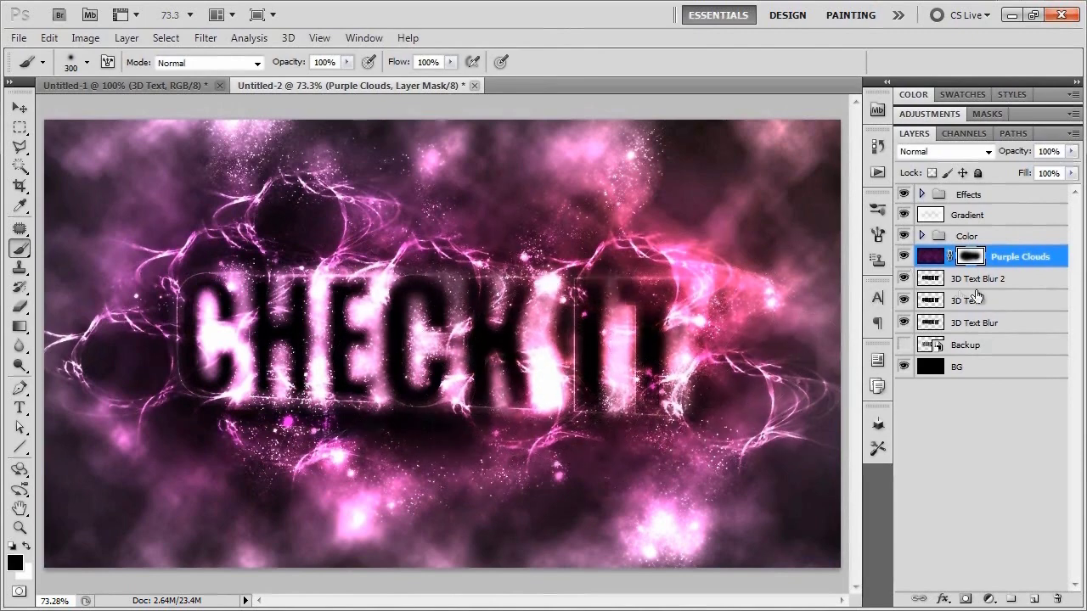
drag(1018, 154, 1010, 158)
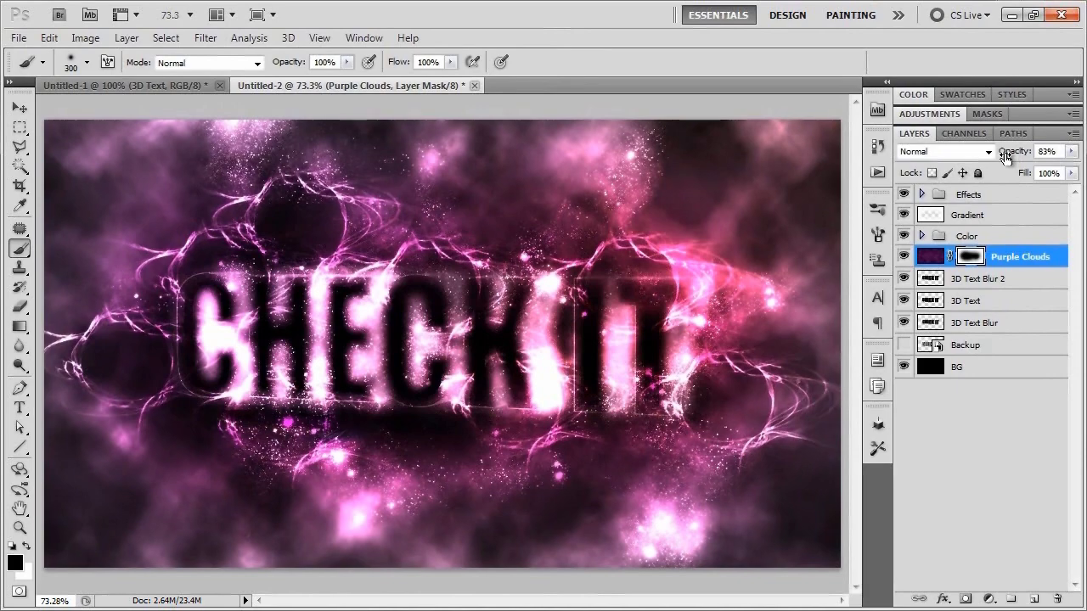
click(932, 255)
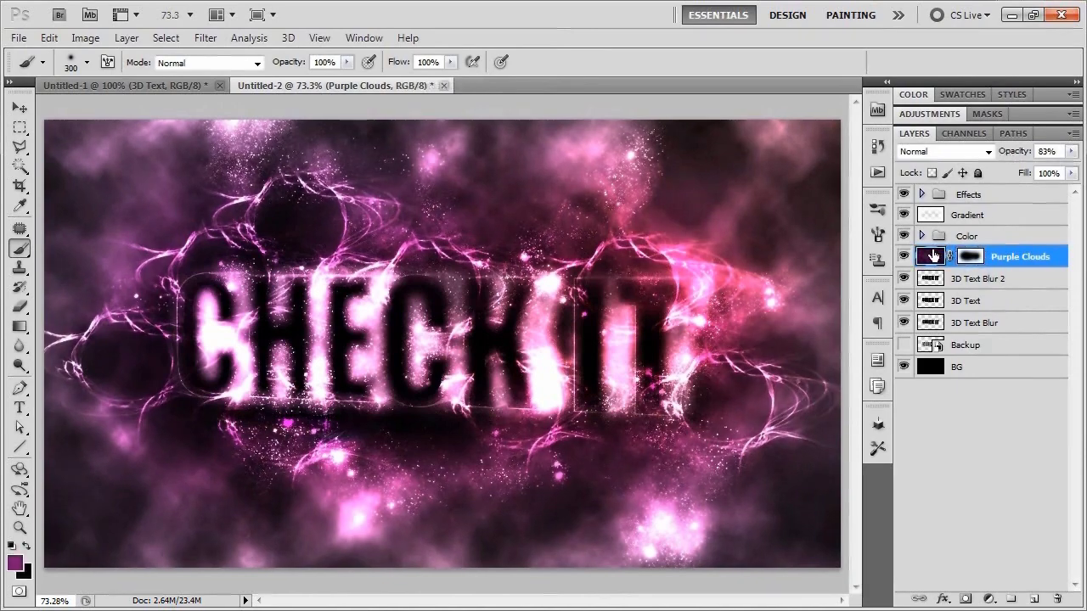
Apply Levels with inputs 23, 0.78 and 169 to the Purple Clouds image.
key(ctrl+l)
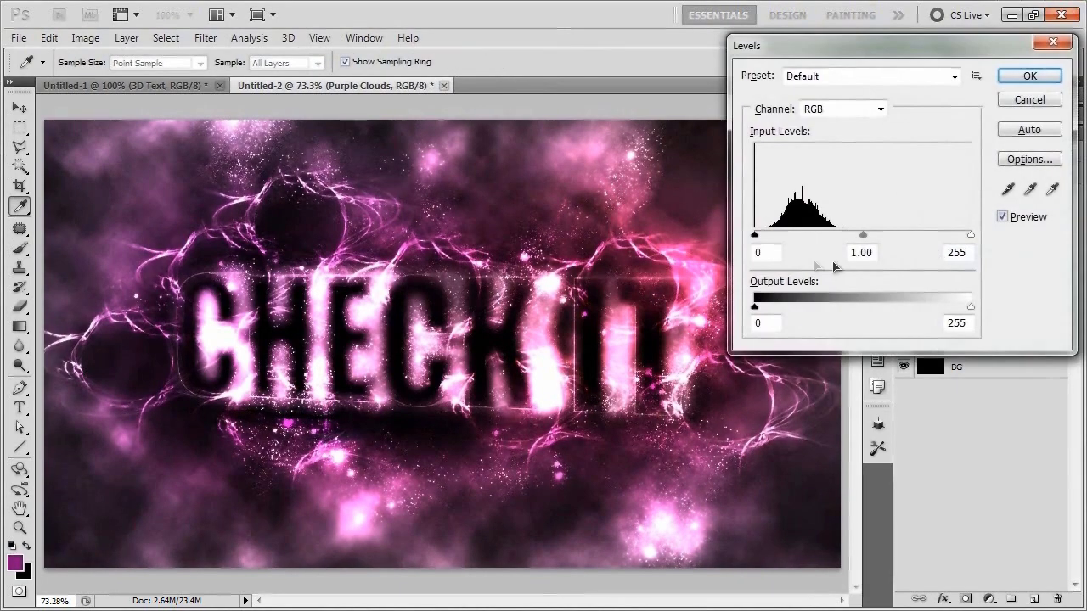
drag(757, 238, 773, 236)
drag(970, 236, 898, 235)
drag(835, 235, 846, 236)
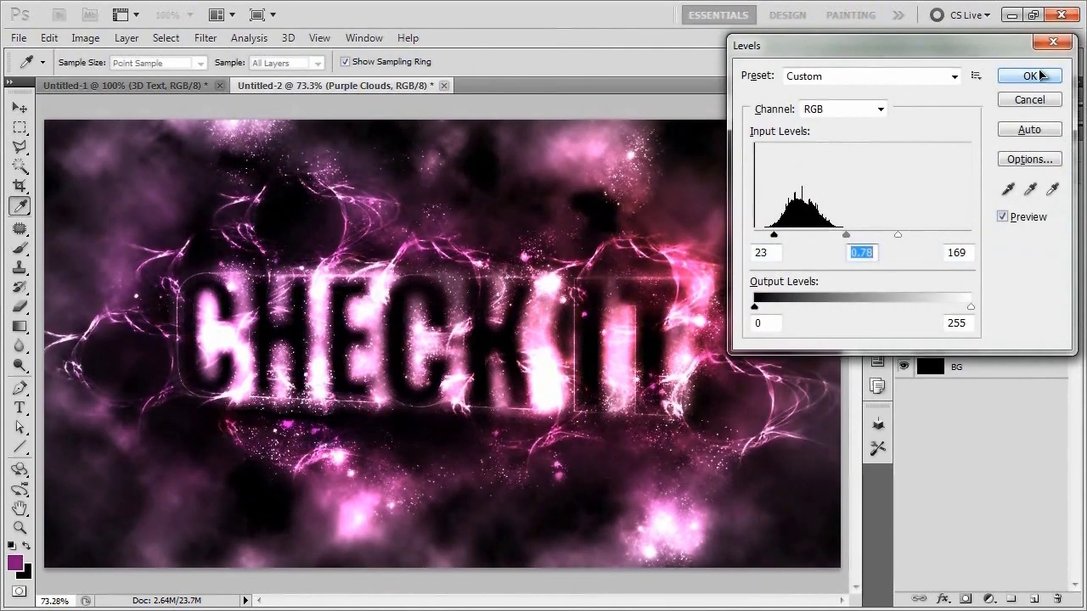
click(1002, 218)
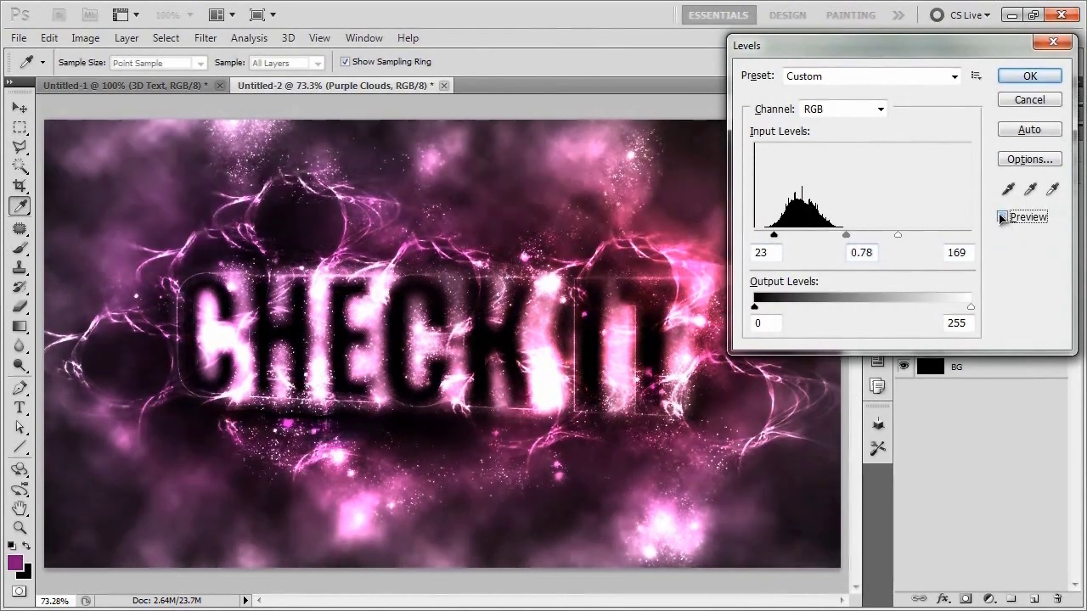
click(1002, 218)
click(1002, 218)
click(1001, 219)
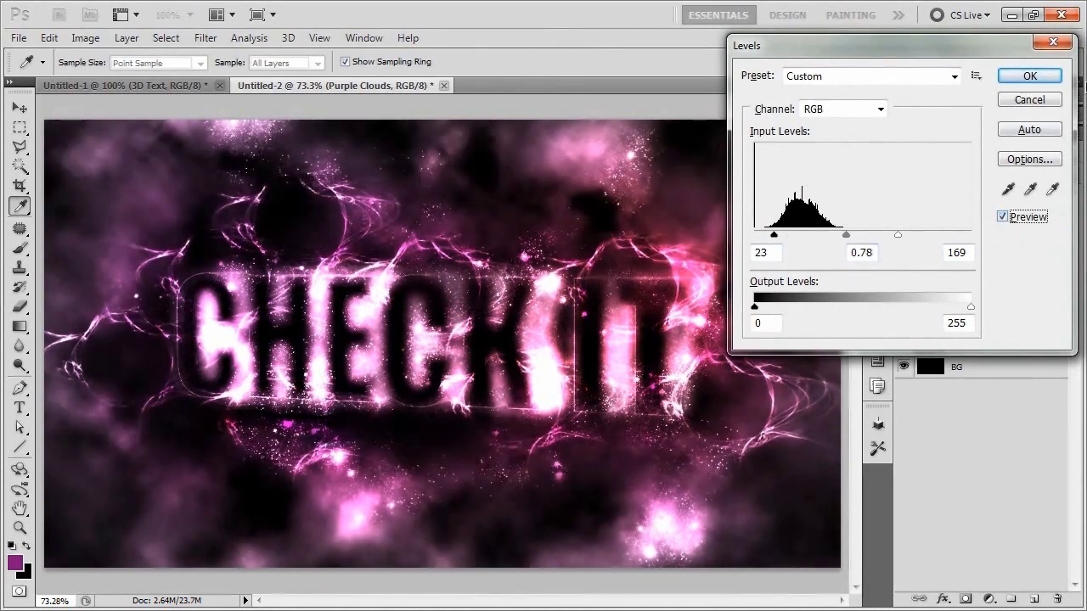
click(1029, 76)
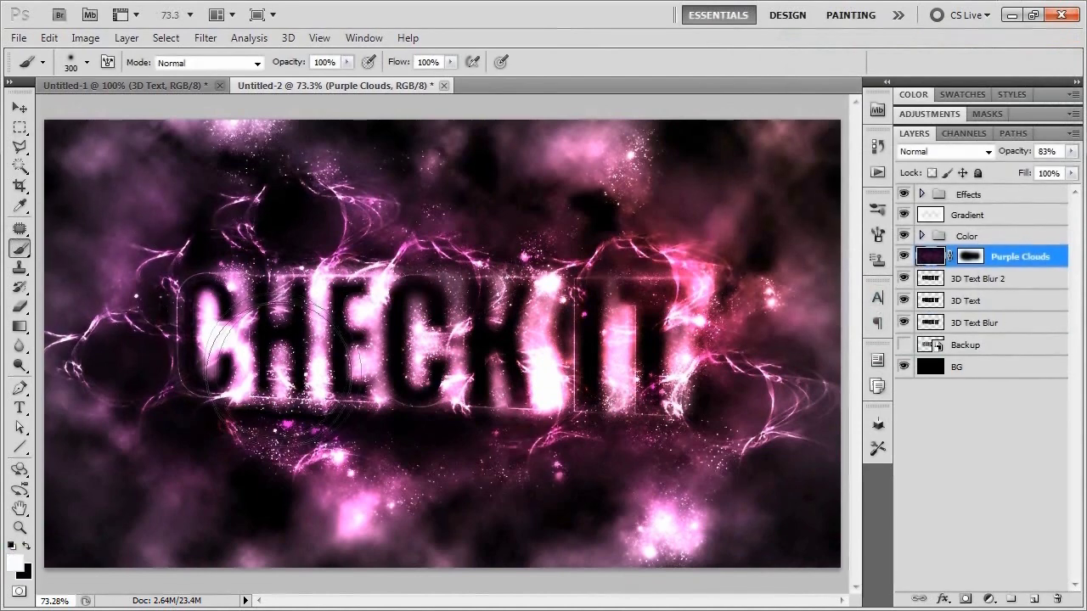
Enlarge the brush to 900 px, target the Purple Clouds mask, fit the image and expand Effects.
scroll(280, 399, down, 3)
key(bracketright)
key(bracketright)
key(bracketright)
key(bracketright)
key(bracketright)
key(bracketright)
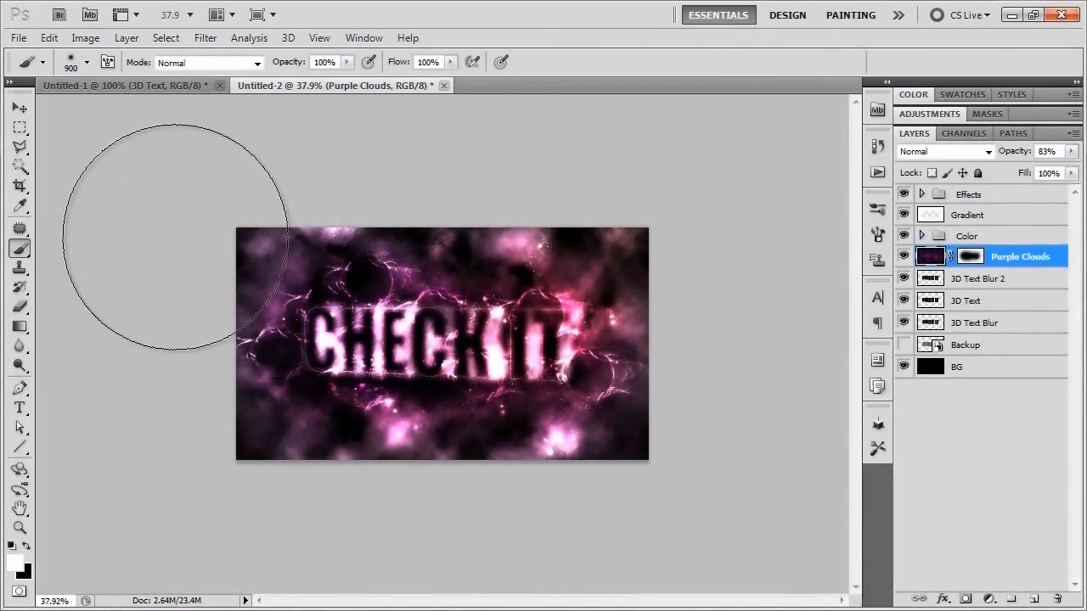
scroll(382, 424, up, 2)
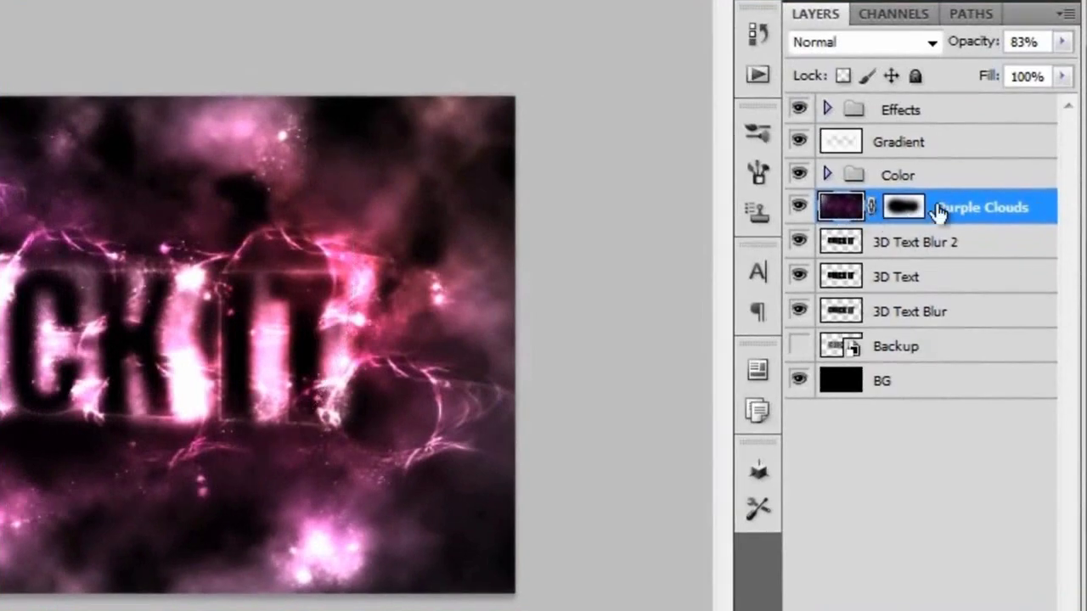
click(907, 209)
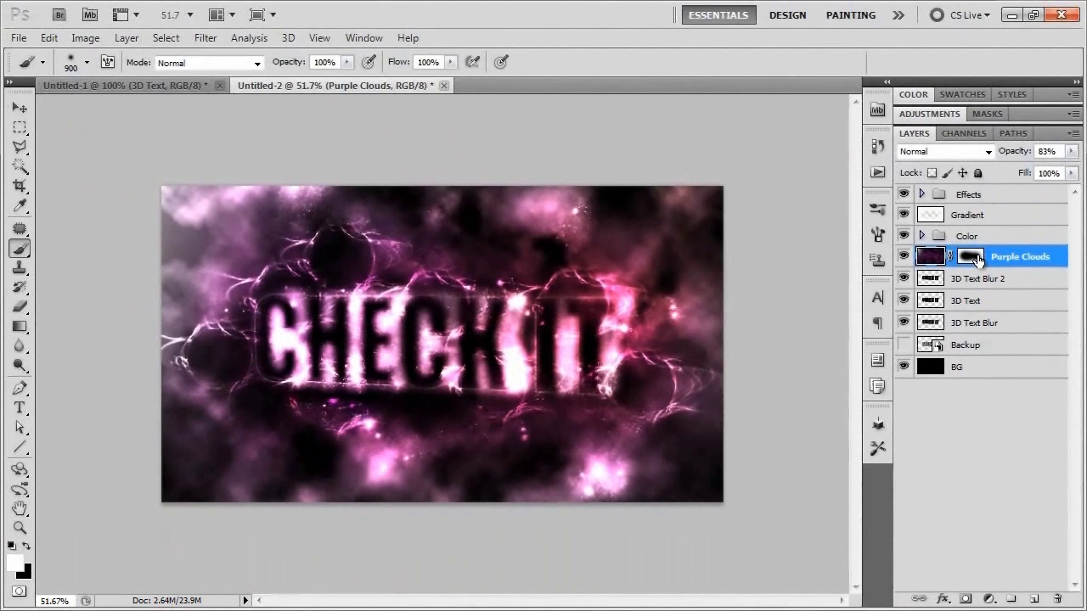
key(ctrl+0)
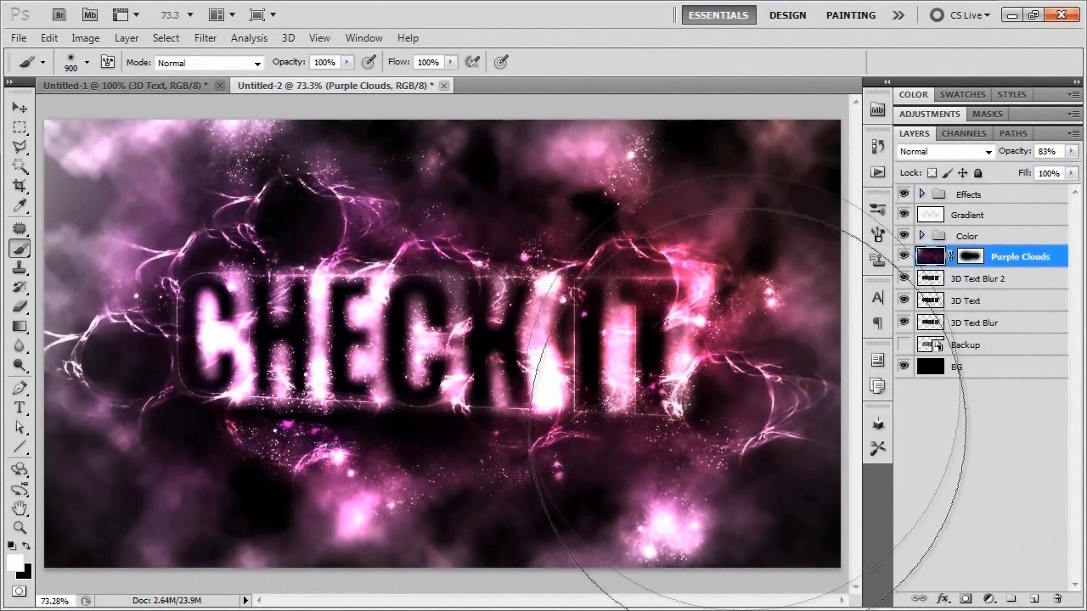
click(921, 194)
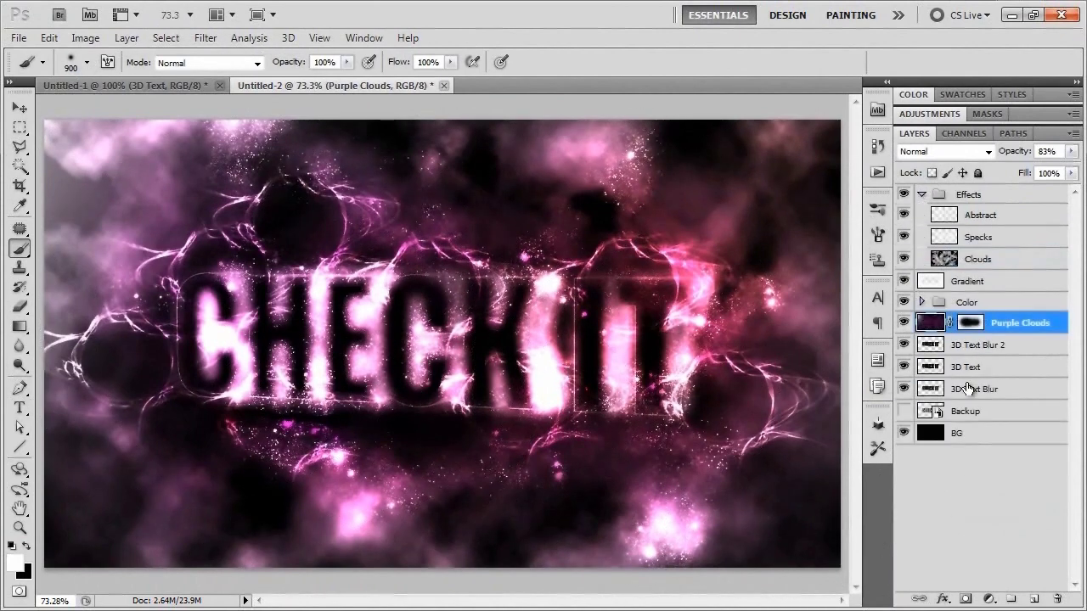
Add a layer mask to the Abstract layer with black paint and a 200 px brush.
click(990, 218)
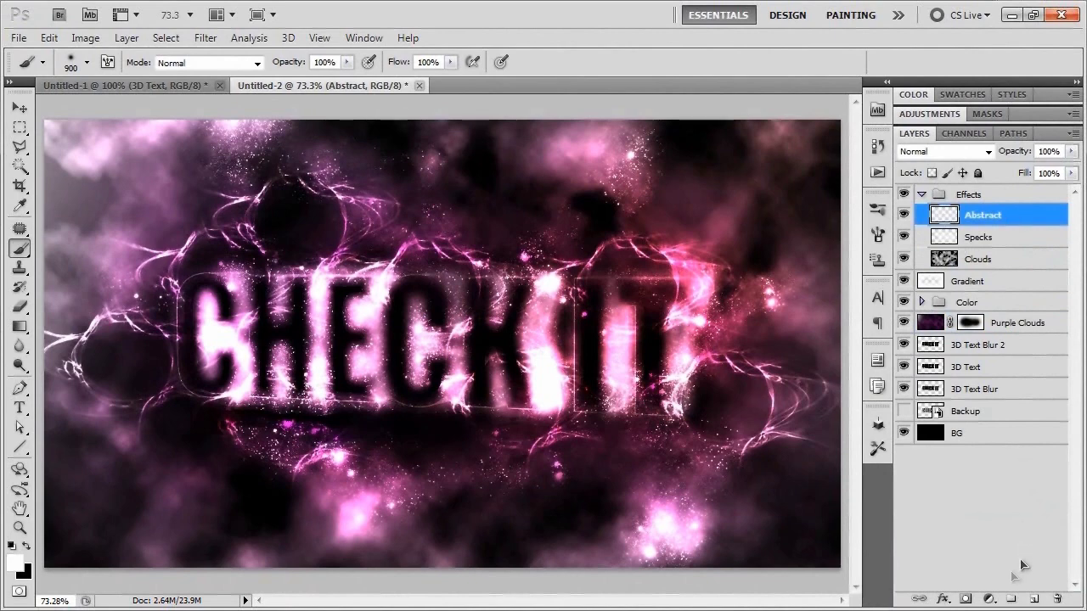
click(964, 600)
key(x)
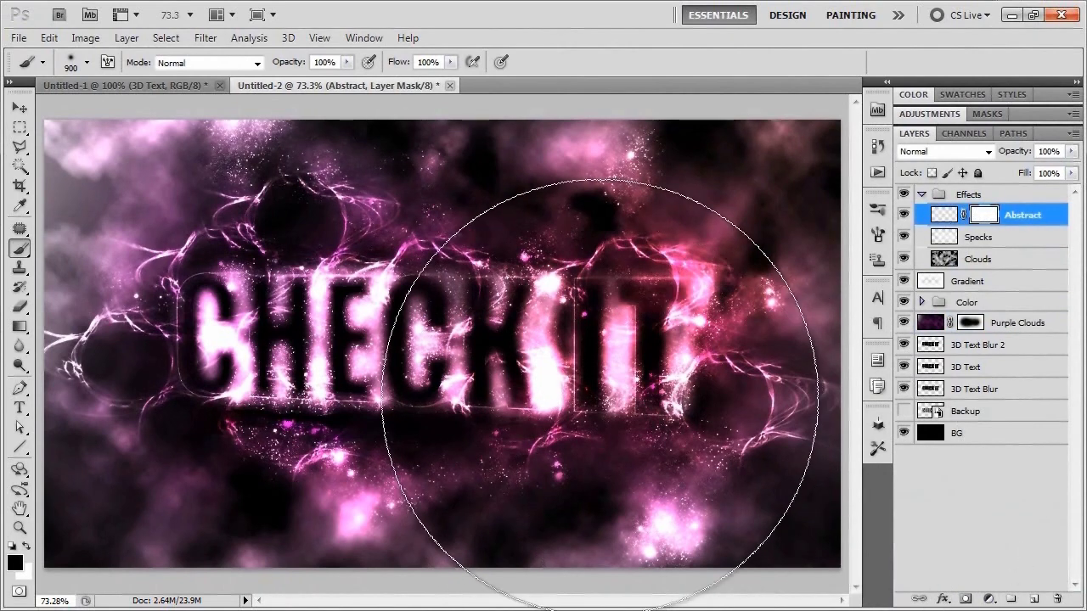
key(bracketleft)
key(bracketleft)
key(bracketleft)
key(bracketleft)
key(bracketleft)
key(bracketleft)
key(bracketleft)
key(bracketleft)
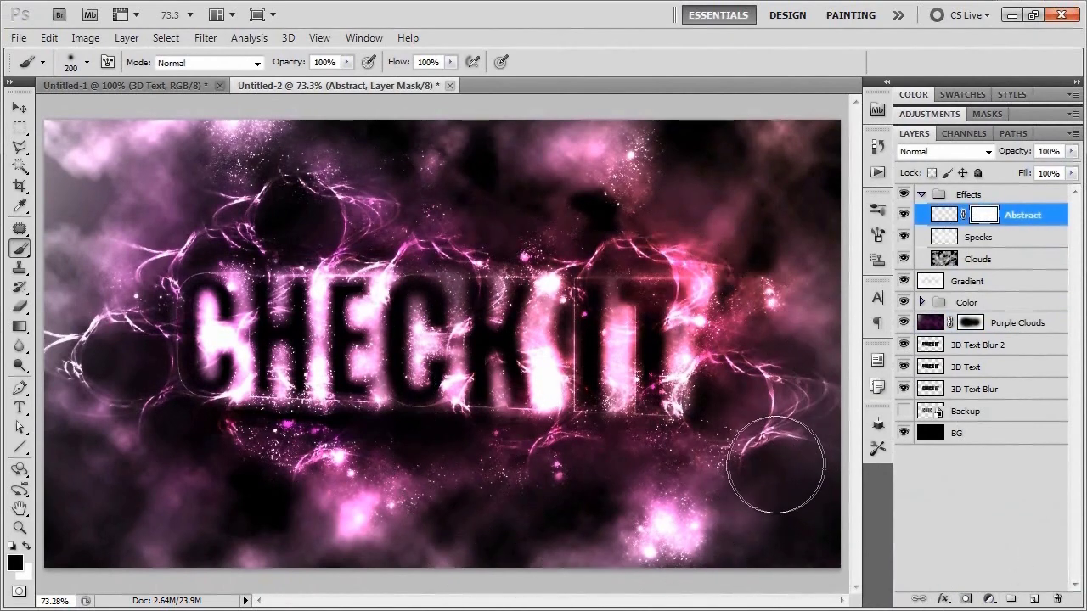
Paint out the Abstract swirl lines across, below and right of the text.
mouse_move(790, 440)
mouse_down()
mouse_move(658, 288)
mouse_move(626, 192)
mouse_move(400, 188)
mouse_move(291, 167)
mouse_move(122, 184)
mouse_move(145, 223)
mouse_move(54, 308)
mouse_move(74, 319)
mouse_move(70, 372)
mouse_up()
mouse_move(274, 517)
mouse_down()
mouse_move(266, 497)
mouse_move(277, 488)
mouse_move(658, 525)
mouse_move(604, 480)
mouse_up()
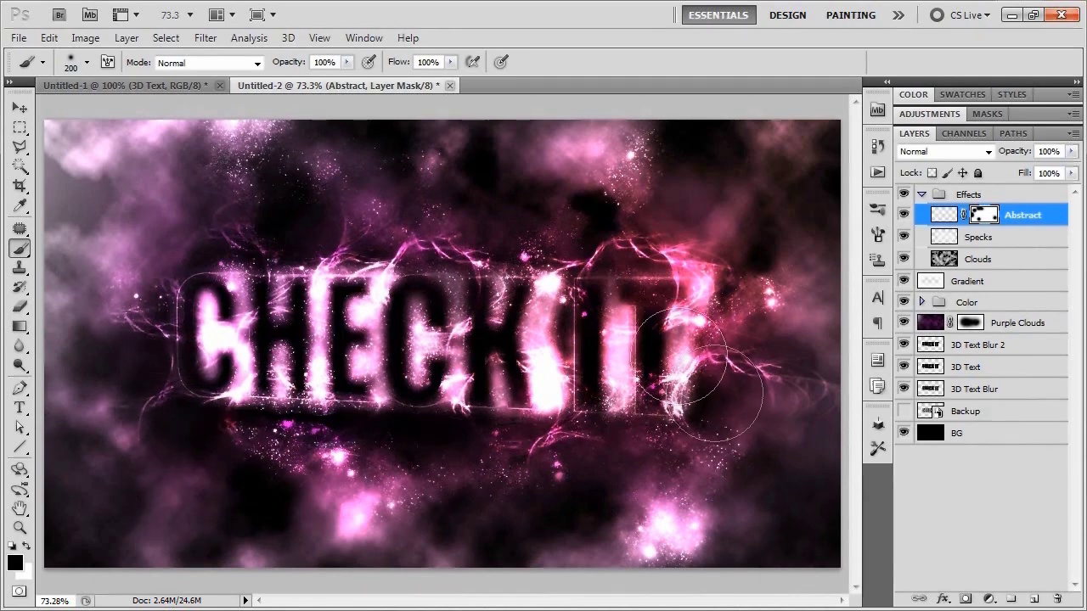
mouse_move(794, 444)
mouse_down()
mouse_move(732, 467)
mouse_move(726, 448)
mouse_move(769, 435)
mouse_up()
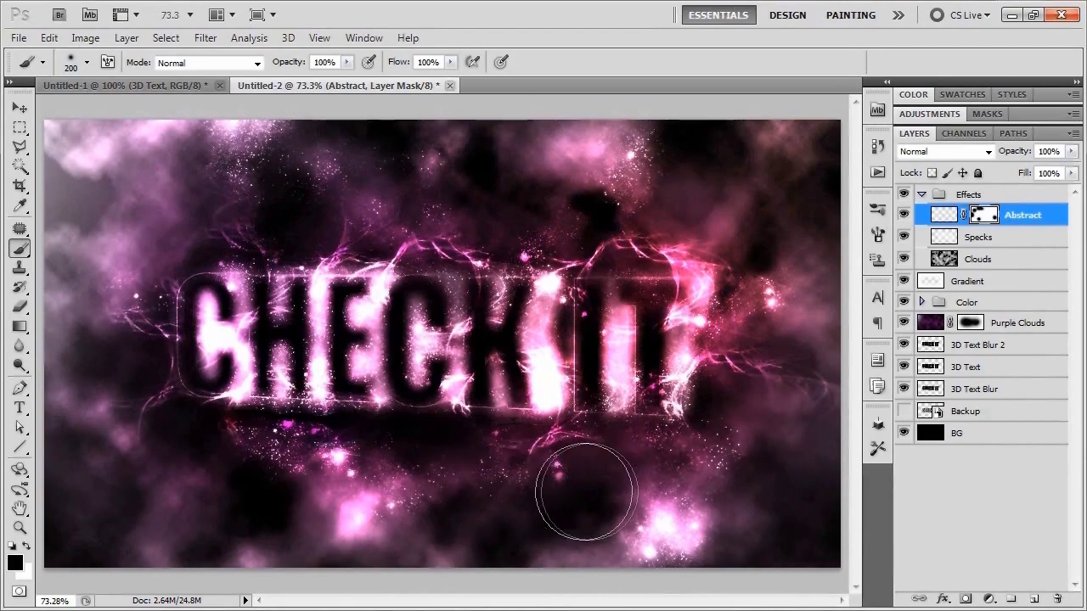
key(ctrl+plus)
scroll(569, 492, up, 4)
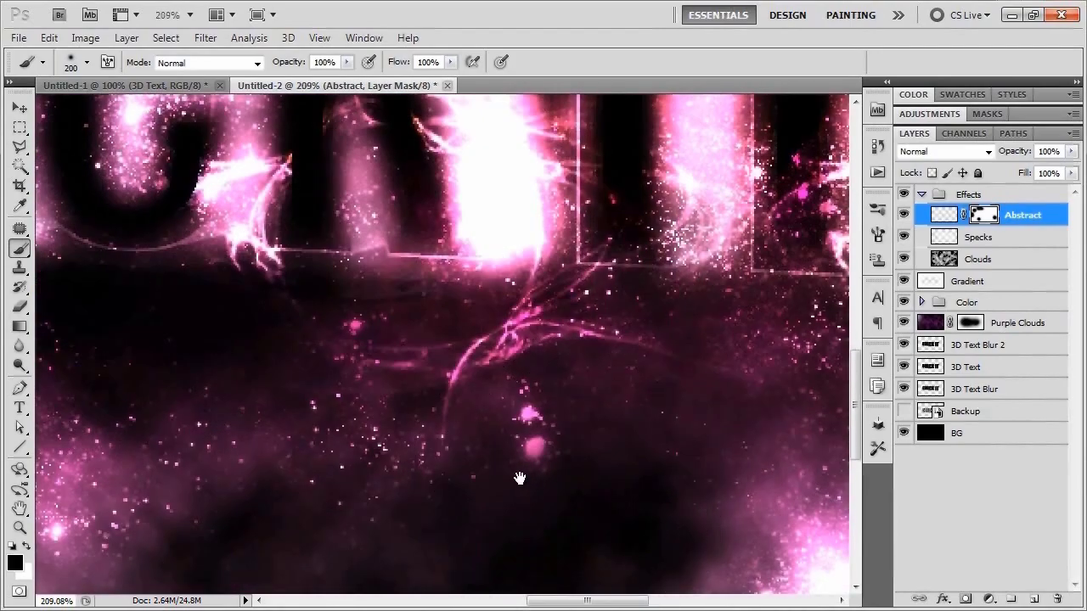
mouse_move(516, 478)
mouse_down()
mouse_move(680, 396)
mouse_move(685, 379)
mouse_up()
drag(330, 443, 668, 473)
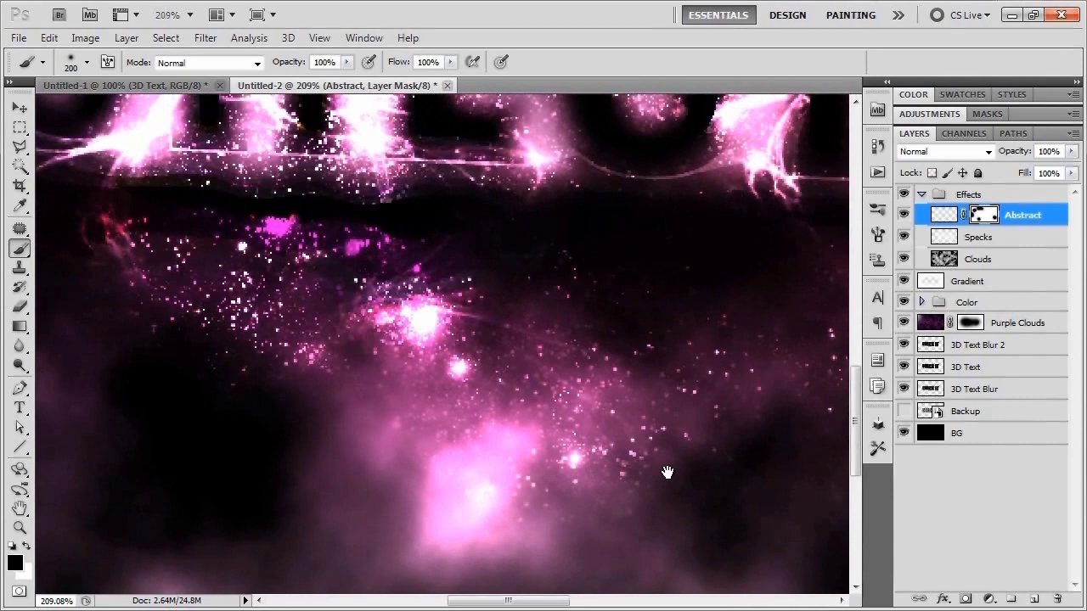
Add a layer mask to the Specks layer with black as the painting colour.
click(1032, 238)
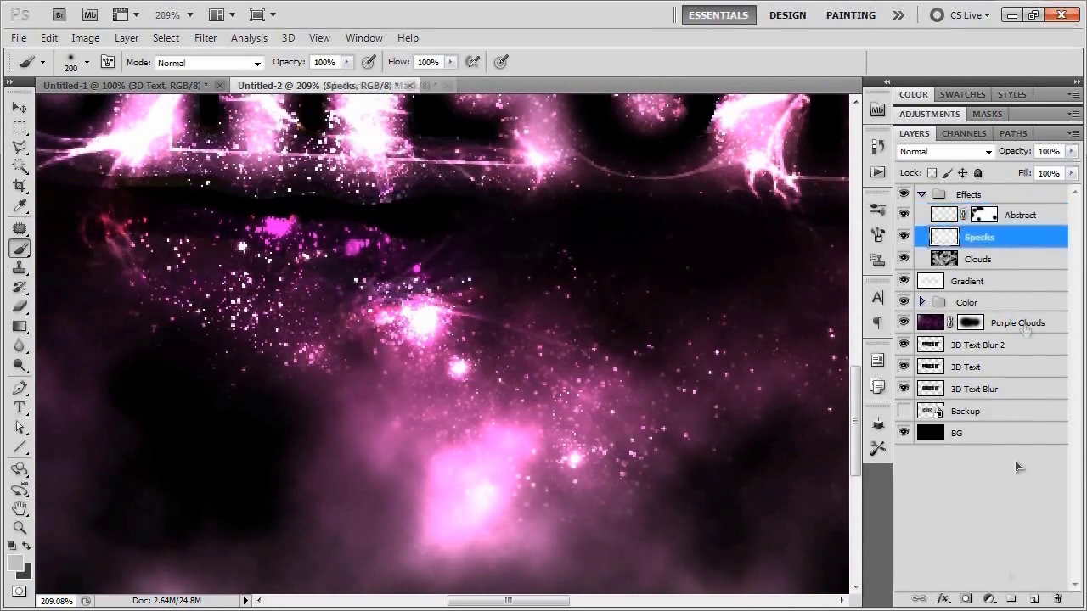
click(965, 599)
key(x)
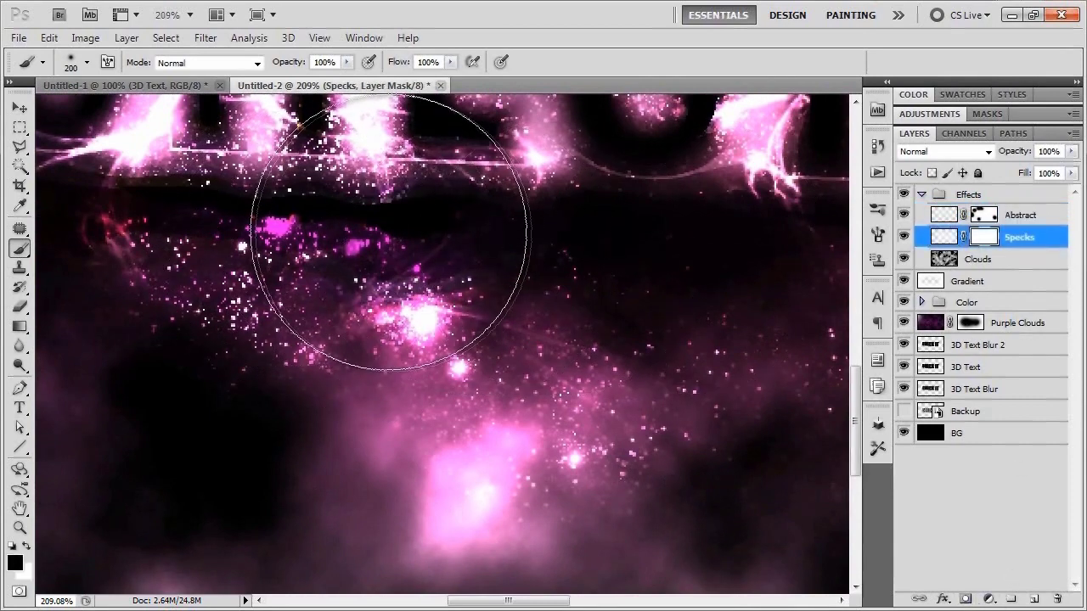
scroll(373, 227, up, 2)
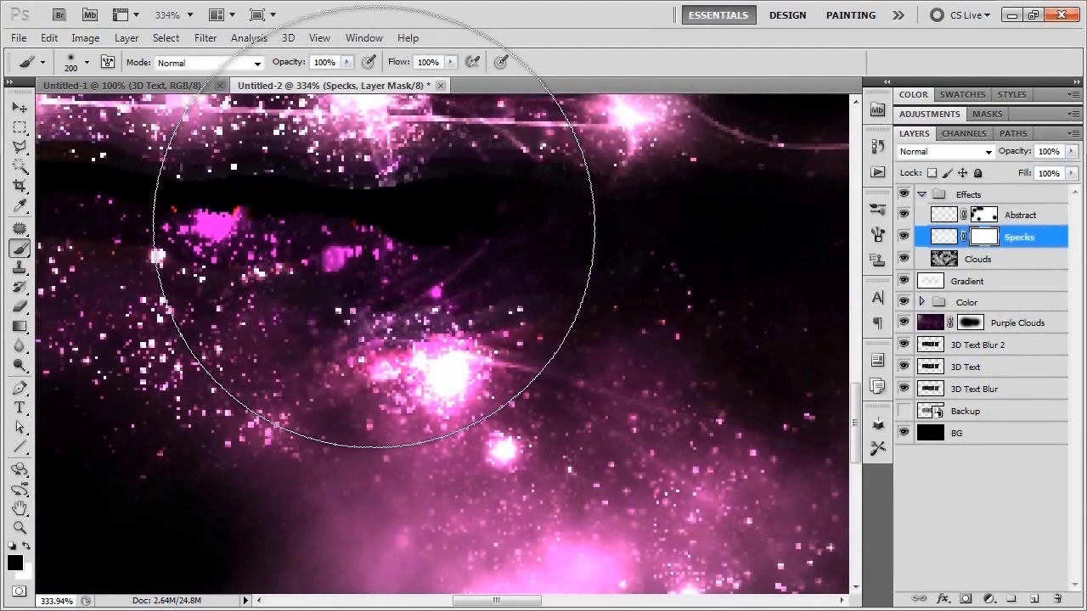
Paint out the pink specks below the text, shrinking the brush from 35 px to 10 px.
key(bracketleft)
key(bracketleft)
key(bracketleft)
key(bracketleft)
key(bracketleft)
key(bracketleft)
key(bracketleft)
key(bracketleft)
key(bracketleft)
key(bracketleft)
drag(388, 230, 112, 202)
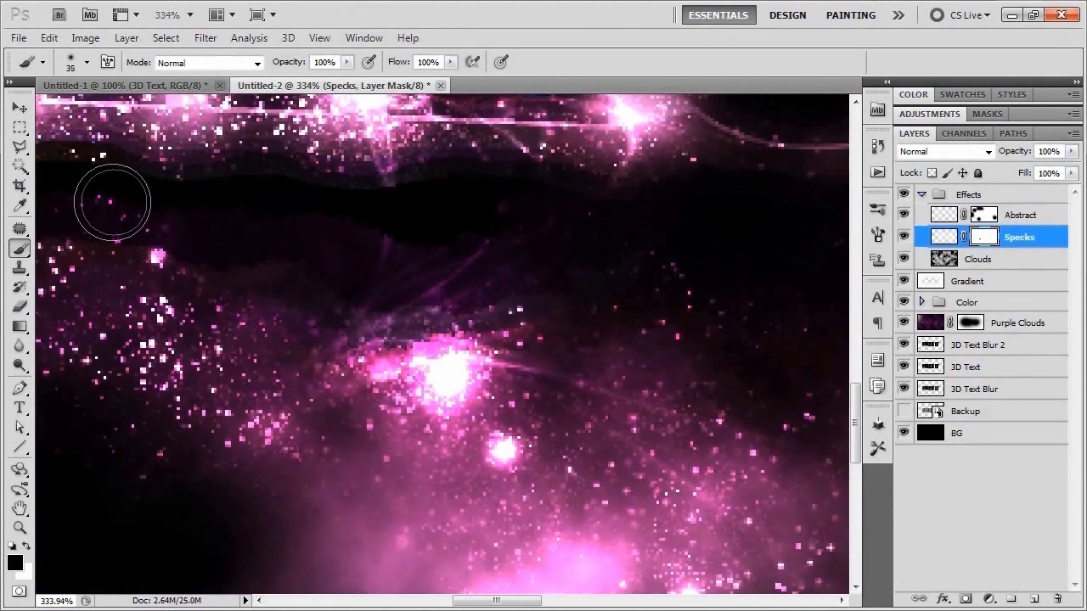
scroll(112, 202, down, 3)
key(bracketleft)
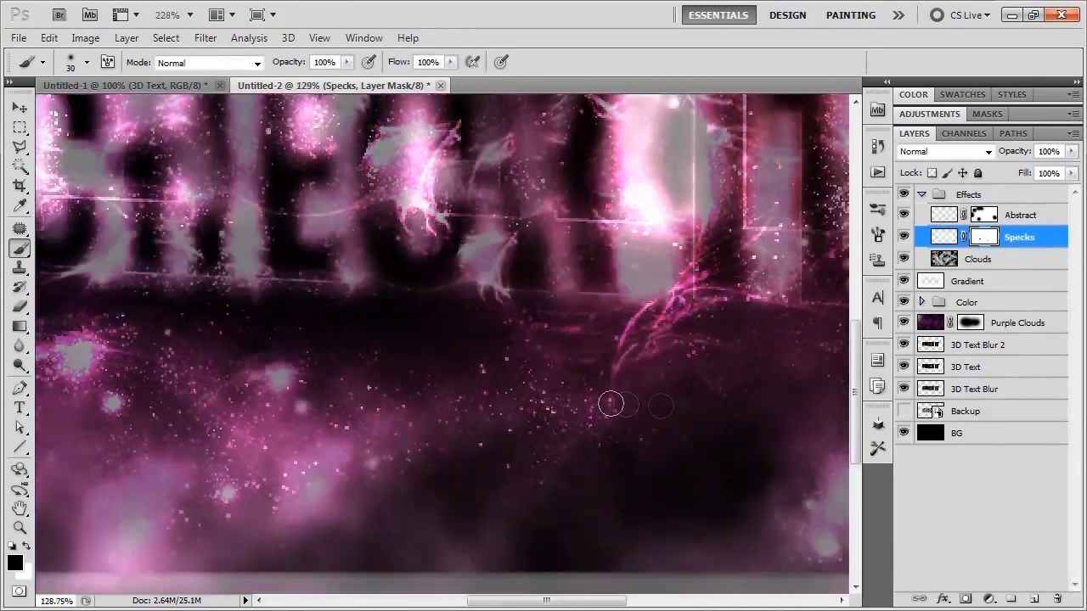
scroll(610, 404, down, 2)
scroll(594, 326, up, 1)
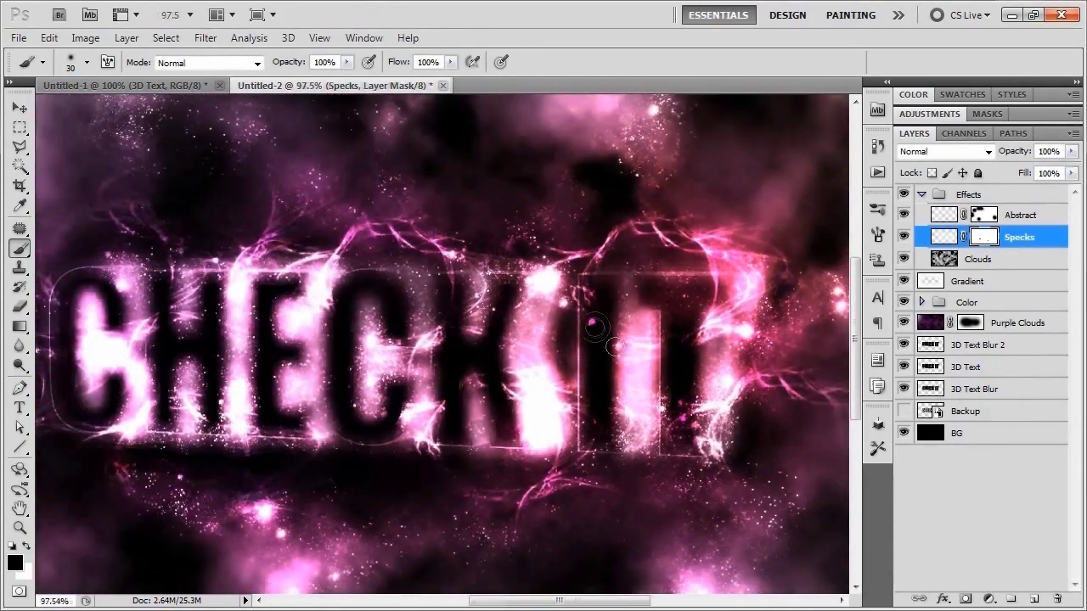
scroll(594, 326, up, 5)
key(bracketleft)
key(bracketleft)
key(bracketleft)
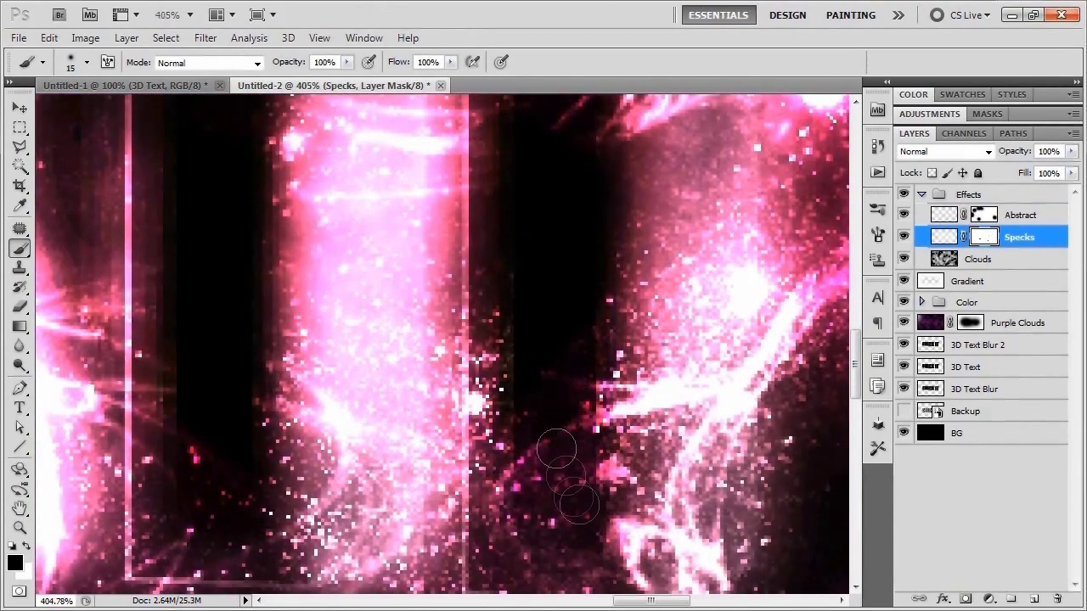
key(bracketleft)
scroll(555, 507, down, 5)
scroll(424, 388, up, 6)
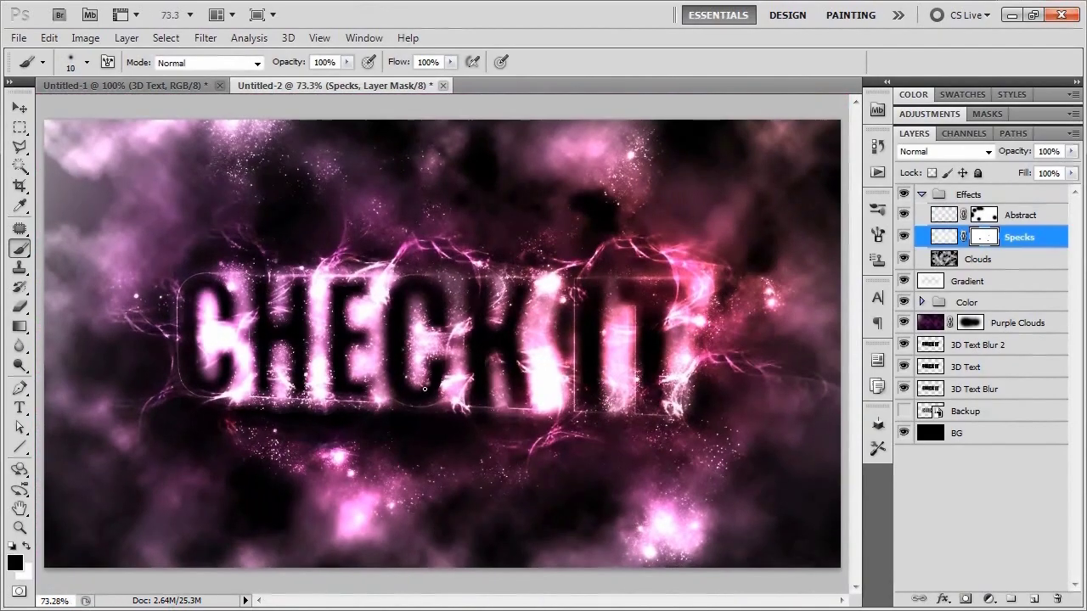
scroll(327, 364, down, 6)
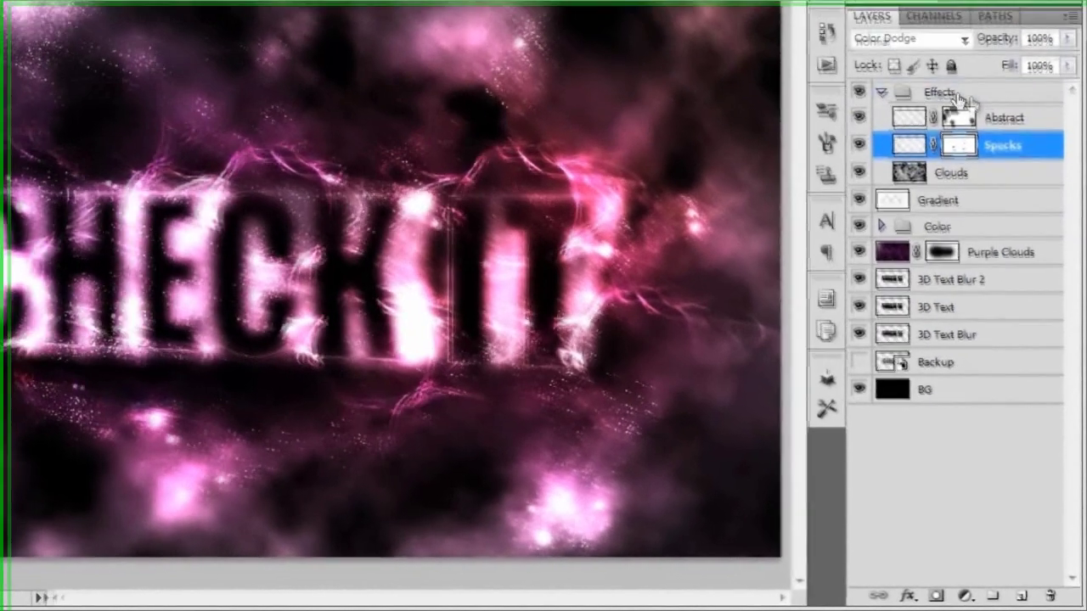
Create a 'Glow' layer above the collapsed Effects group and paint a 500 px white dab over the text.
click(938, 195)
click(921, 194)
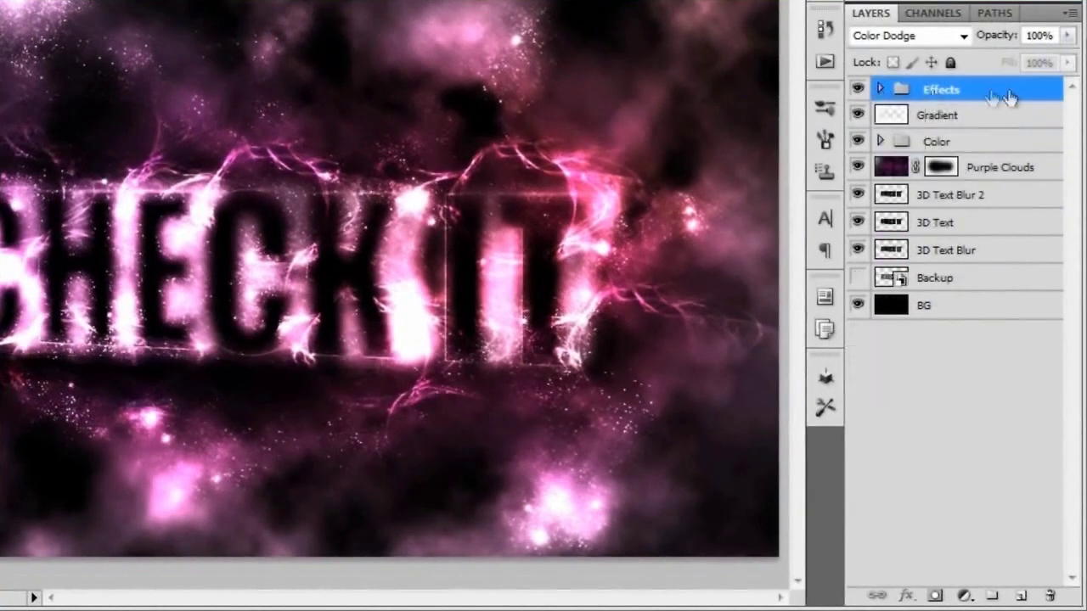
click(1022, 596)
double_click(953, 91)
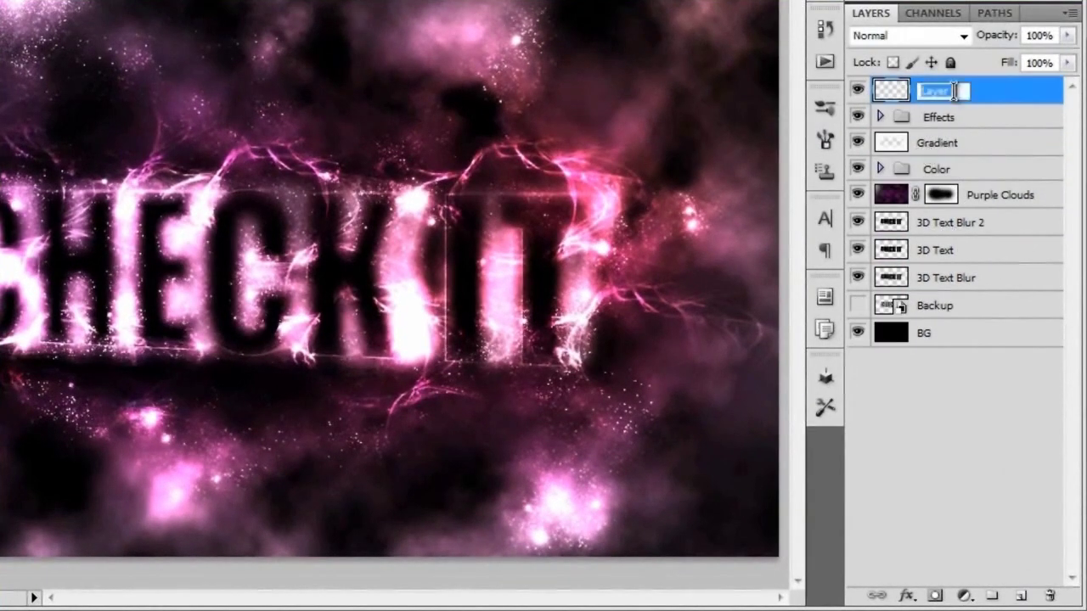
text(Glow)
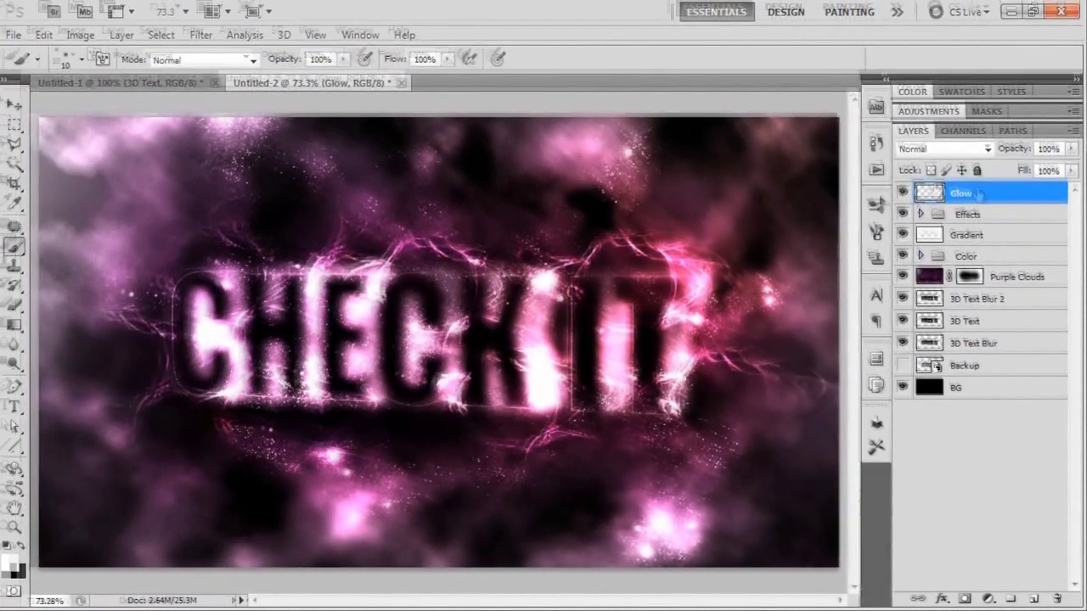
key(Return)
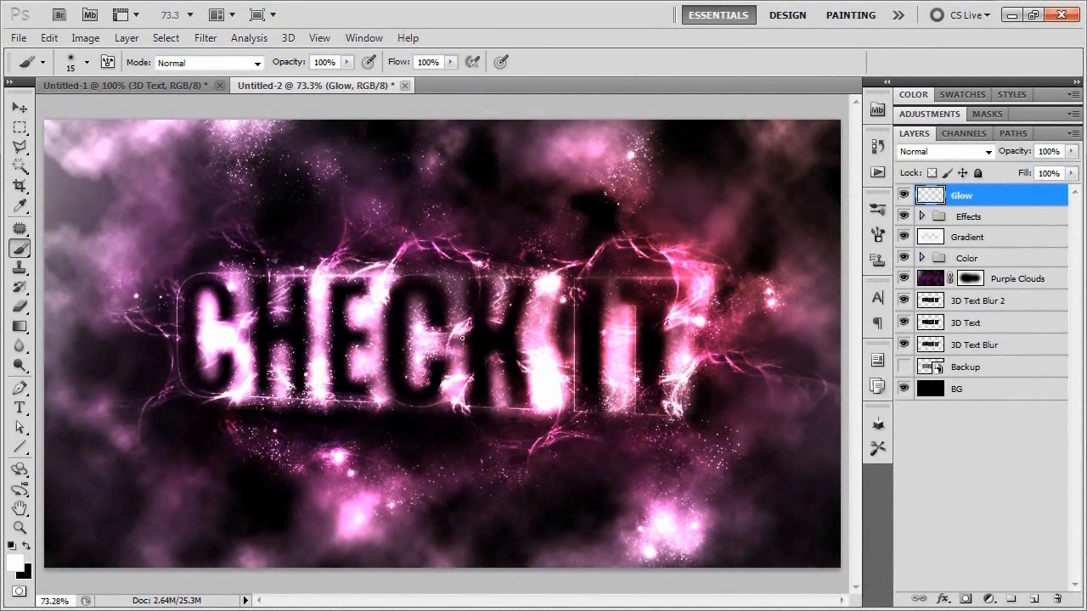
key(bracketright)
key(bracketright)
key(bracketright)
key(bracketright)
key(bracketright)
key(bracketright)
key(bracketright)
key(bracketright)
key(bracketright)
key(bracketright)
key(bracketright)
key(bracketright)
key(bracketright)
key(bracketright)
key(bracketright)
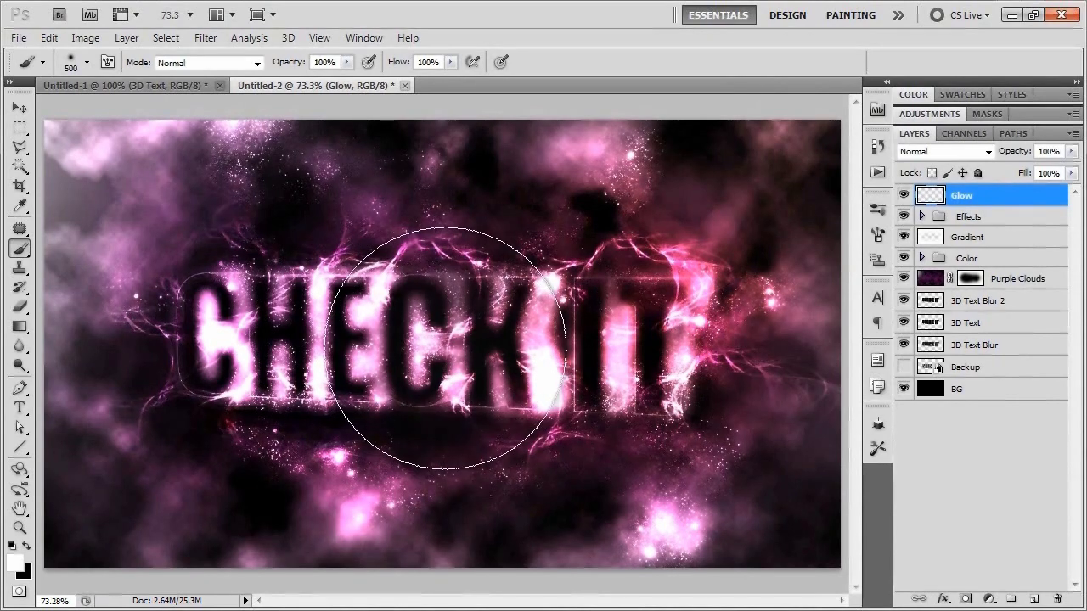
drag(473, 331, 550, 318)
Free Transform the glow: flatten, skew and widen it into a streak under CHECK IT.
key(v)
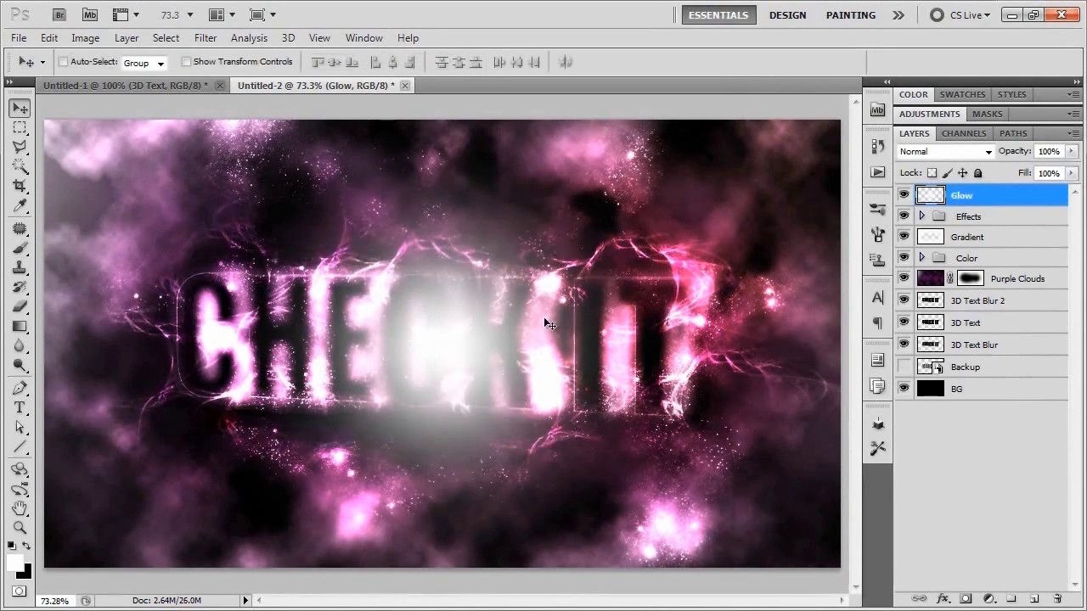
key(ctrl+t)
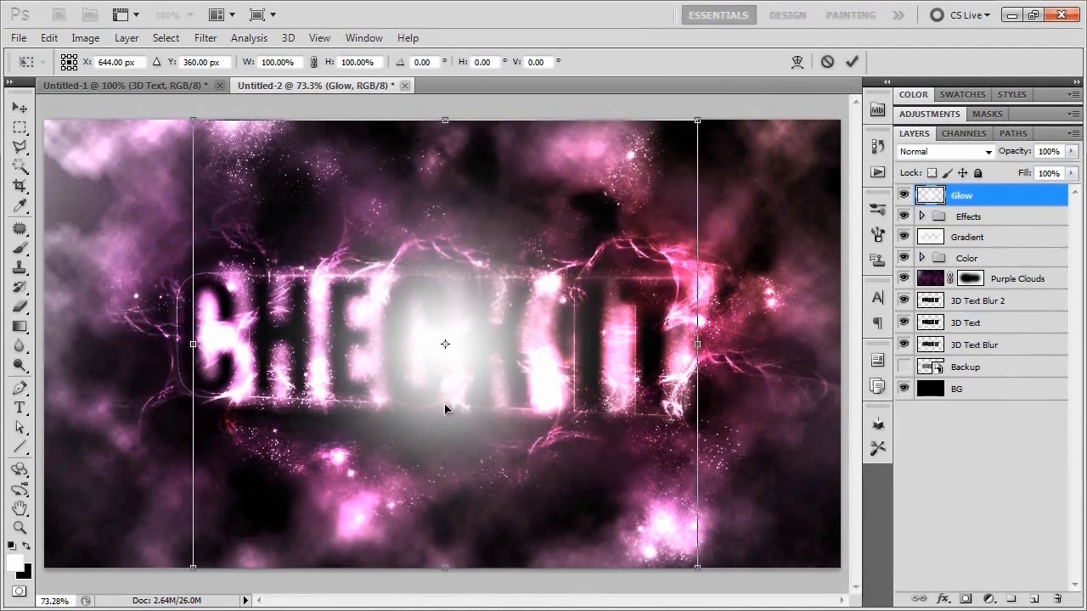
drag(446, 408, 479, 430)
drag(427, 400, 416, 503)
scroll(416, 503, down, 2)
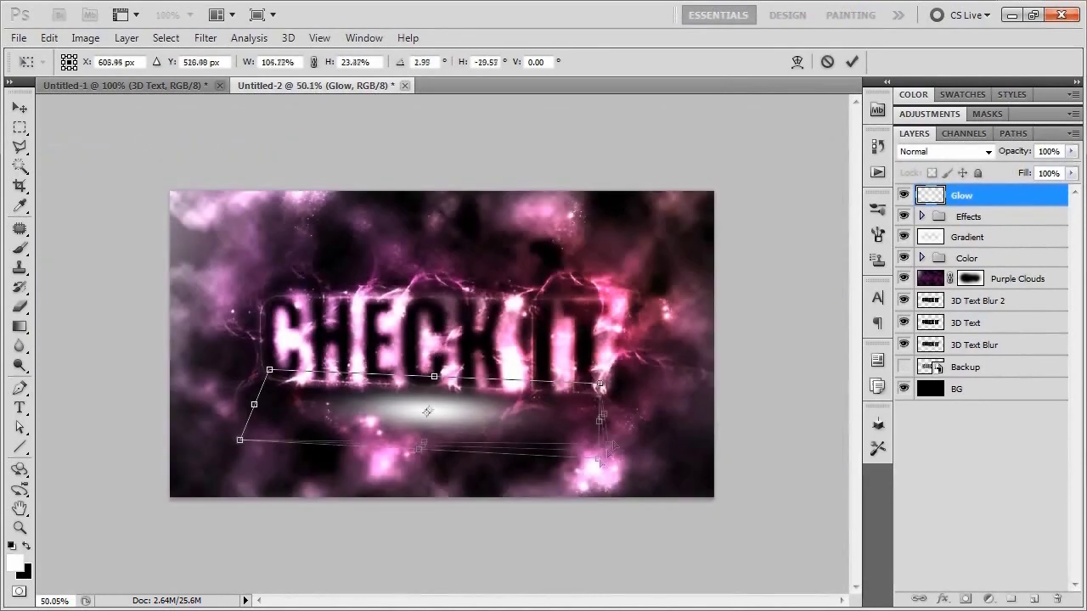
drag(254, 440, 187, 416)
drag(606, 418, 616, 507)
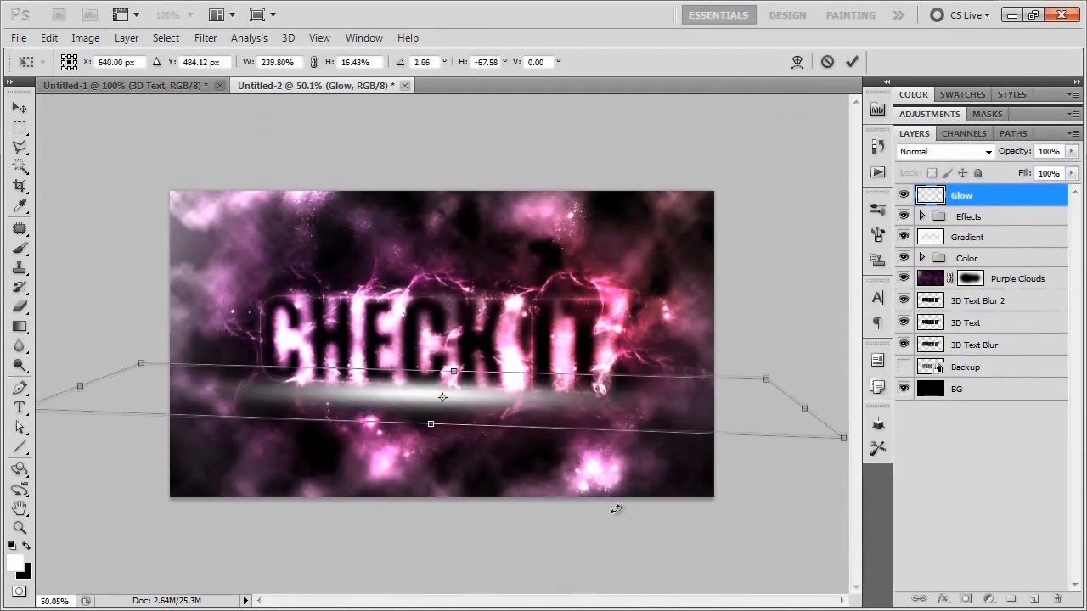
key(Return)
scroll(399, 442, up, 2)
key(ctrl+t)
key(Return)
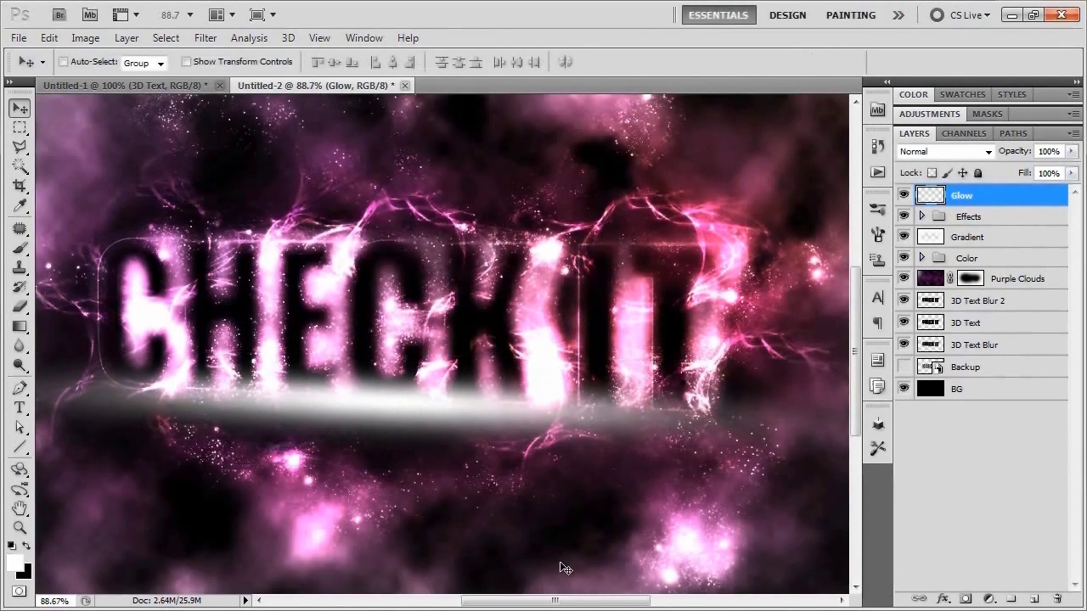
scroll(560, 567, down, 1)
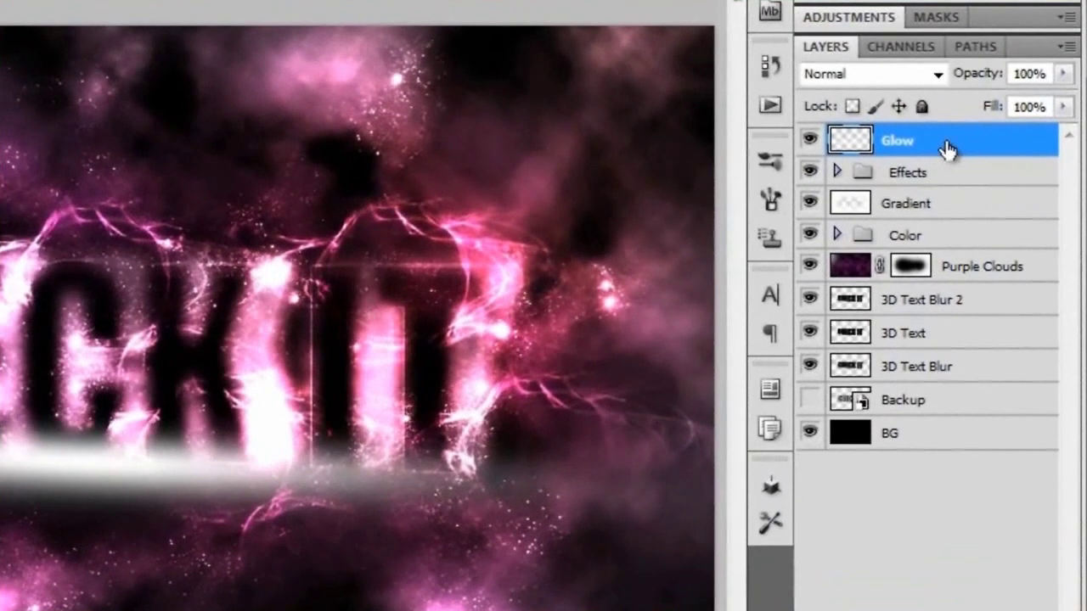
Drag Glow below the Color group, just above Purple Clouds, and set its opacity to 50%.
mouse_move(968, 266)
mouse_down()
mouse_move(966, 252)
mouse_move(948, 257)
mouse_move(974, 263)
mouse_up()
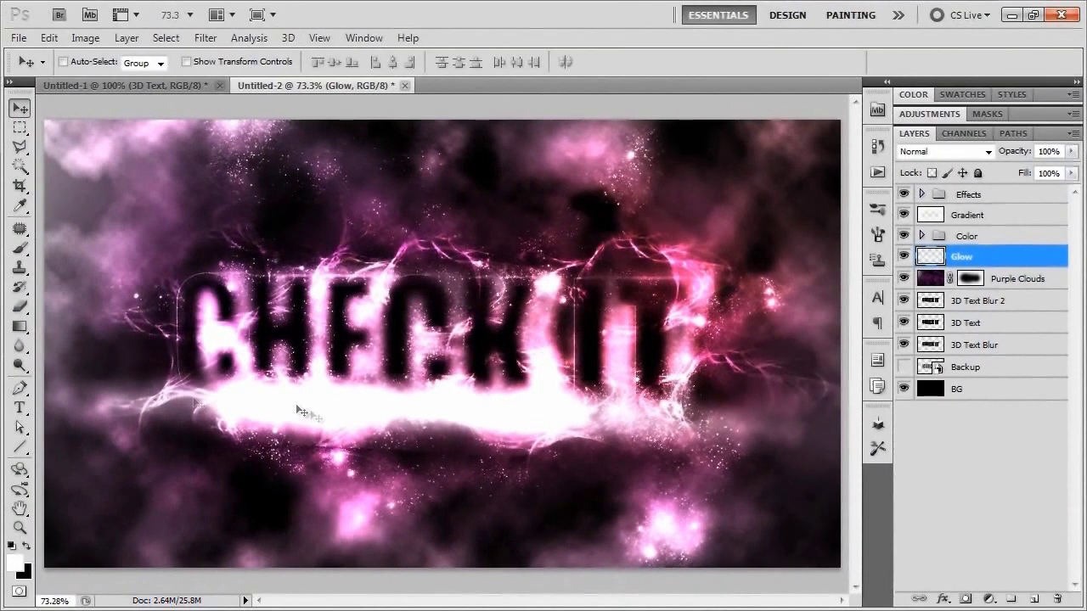
click(1050, 151)
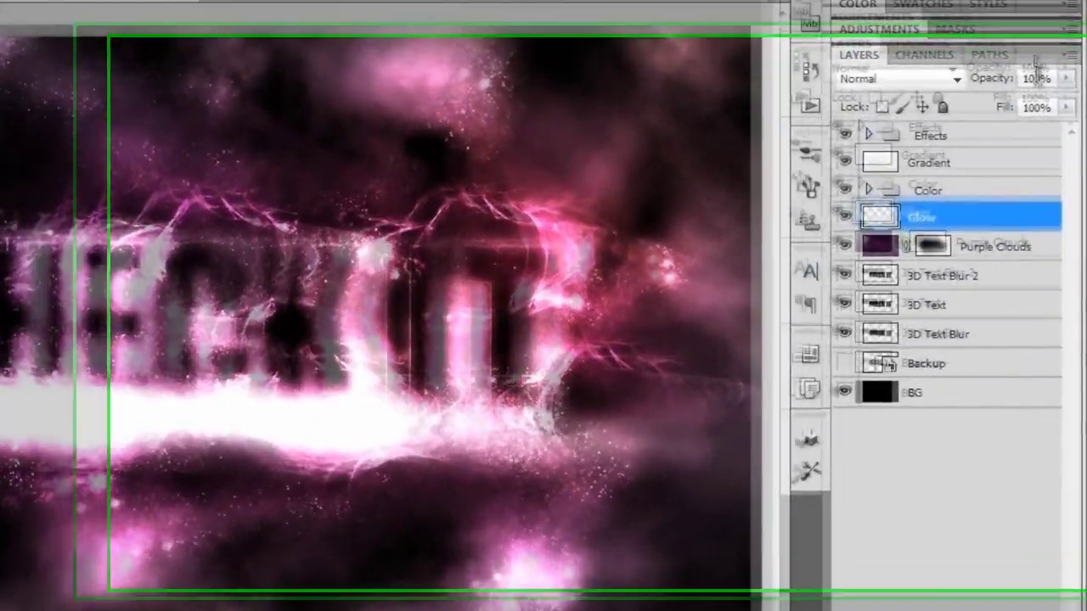
text(50)
key(Return)
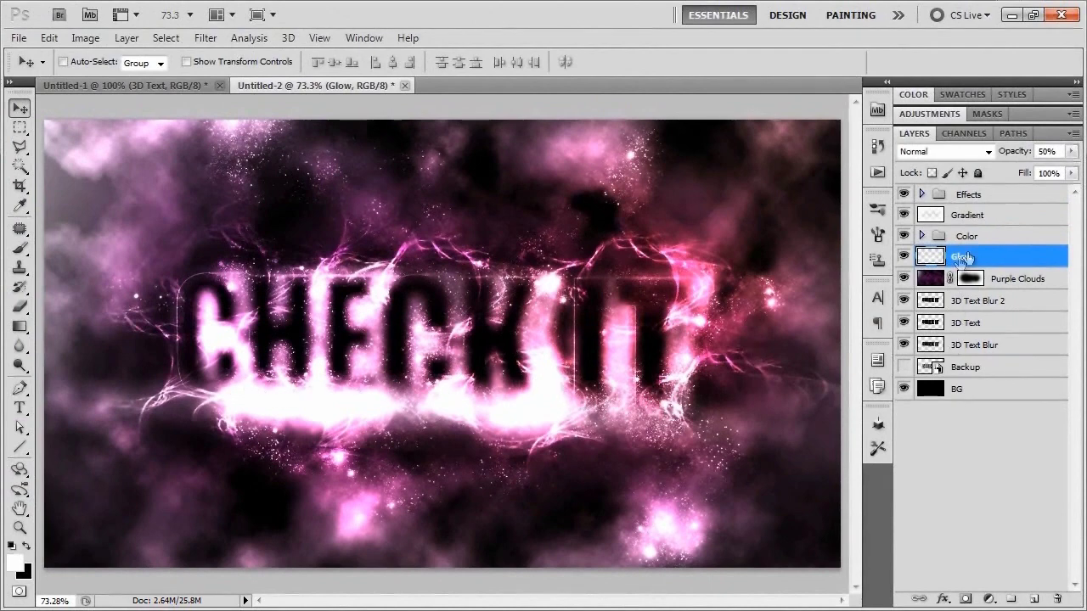
Add a layer mask to Glow and paint black over the letters with a 200 px brush.
click(975, 601)
key(x)
key(b)
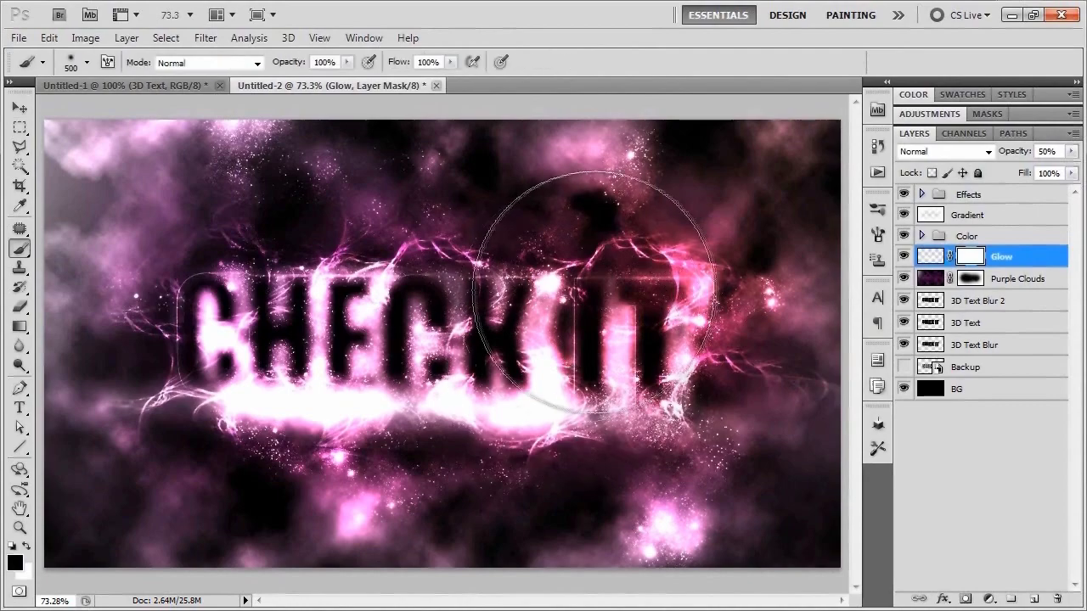
scroll(604, 286, up, 3)
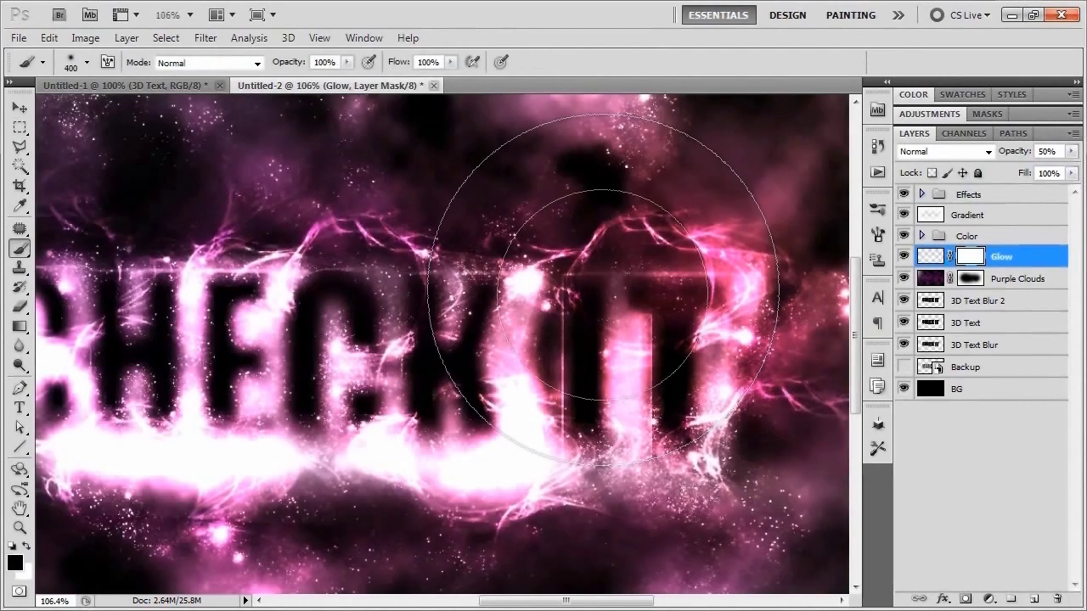
key(bracketleft)
key(bracketleft)
key(bracketleft)
key(bracketleft)
drag(575, 388, 323, 366)
scroll(230, 361, left, 1)
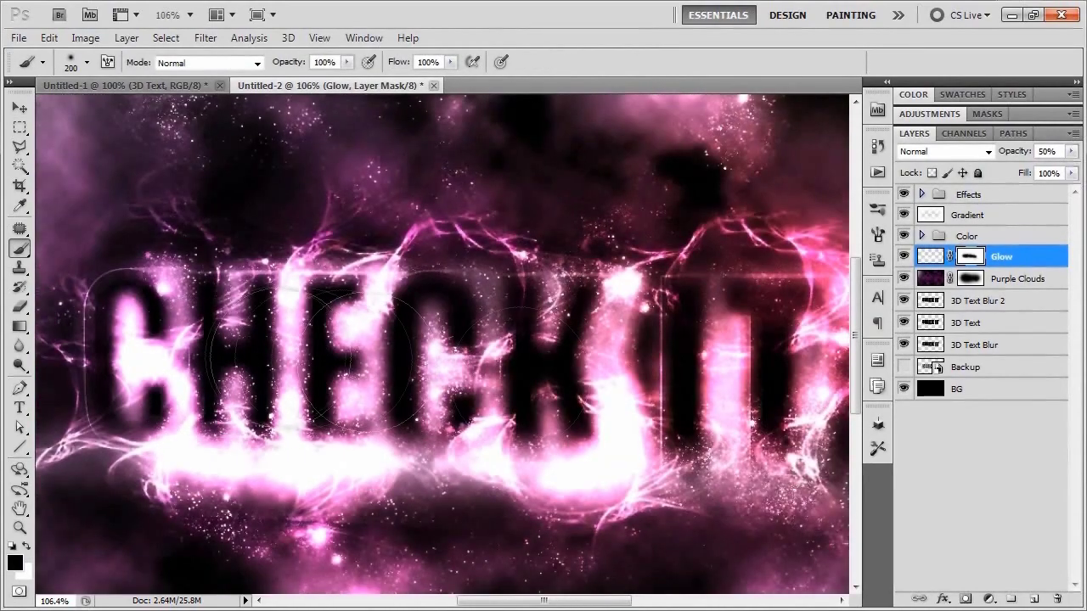
scroll(467, 340, down, 3)
Disable the Glow layer mask to compare, then turn it back on.
click(20, 108)
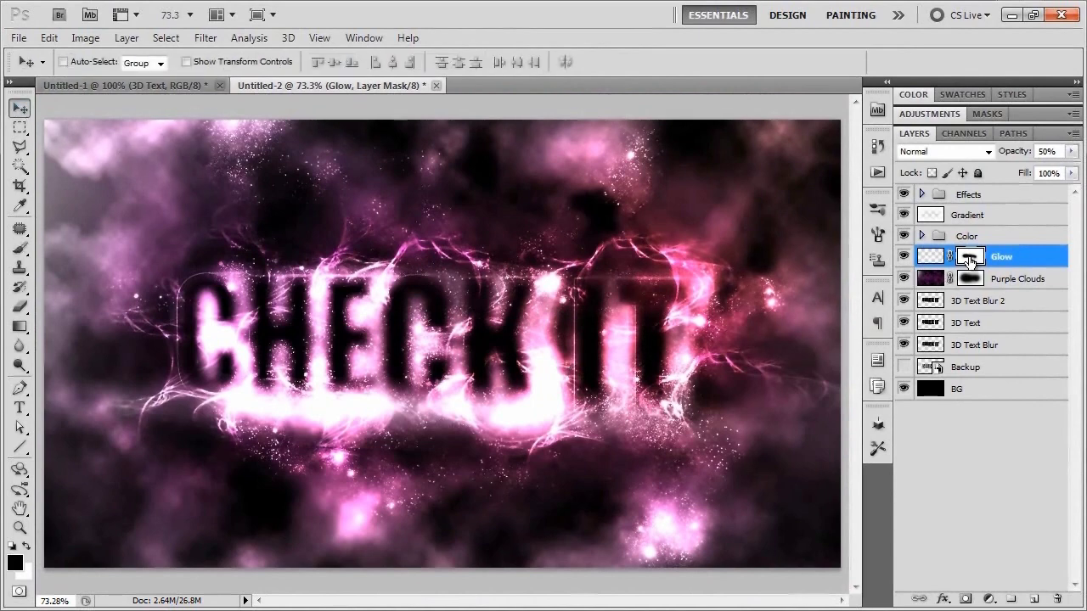
click(48, 37)
click(429, 113)
right_click(970, 259)
click(972, 273)
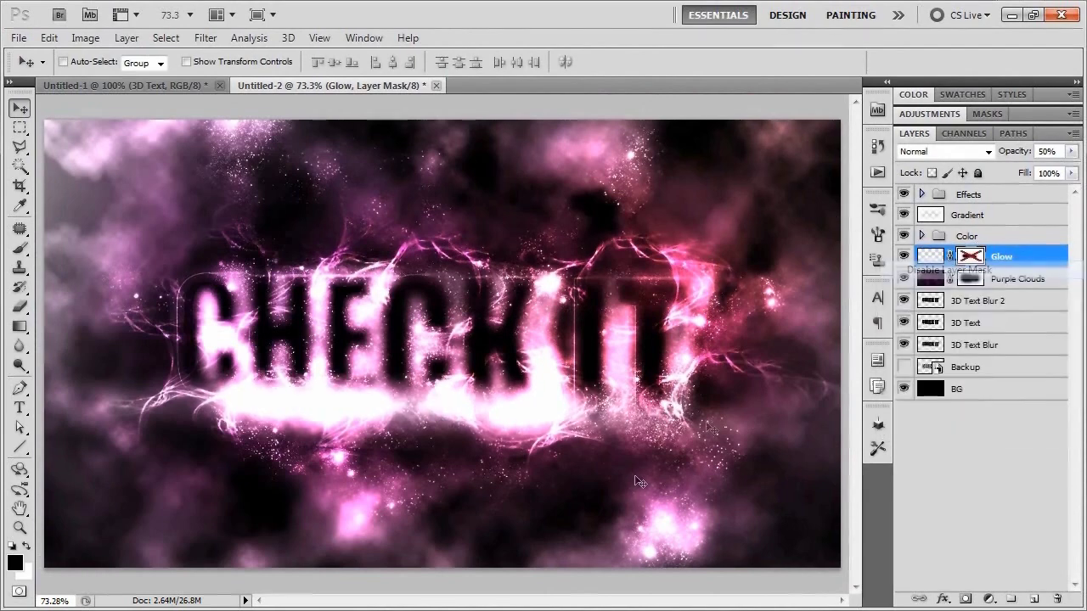
key(ctrl+z)
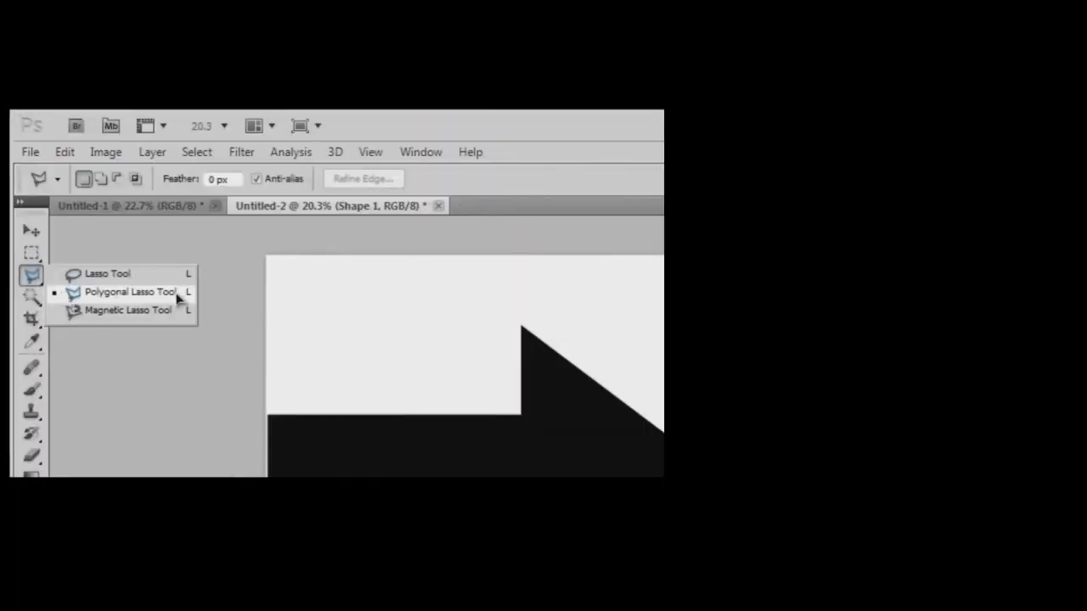
Select most of the black shape with the Polygonal Lasso and delete it, leaving a thin triangular shard.
click(69, 208)
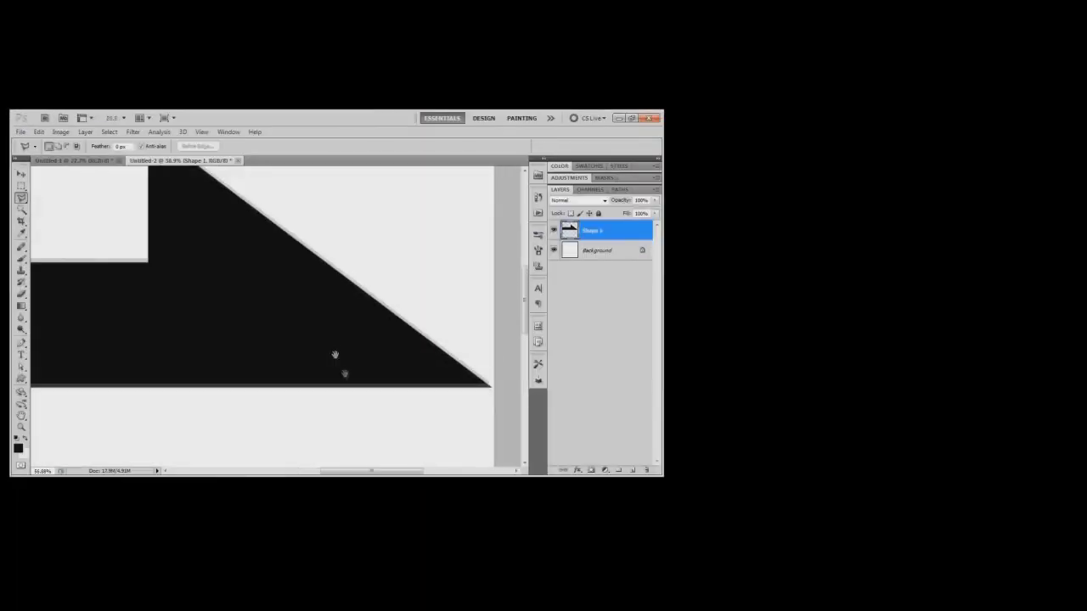
drag(334, 355, 386, 445)
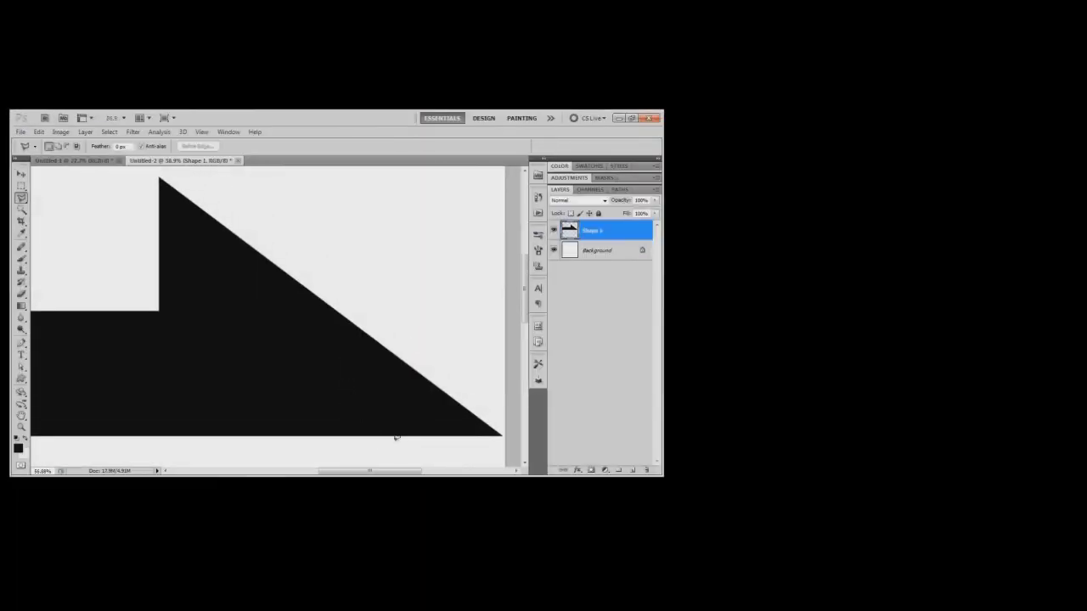
click(388, 437)
click(160, 178)
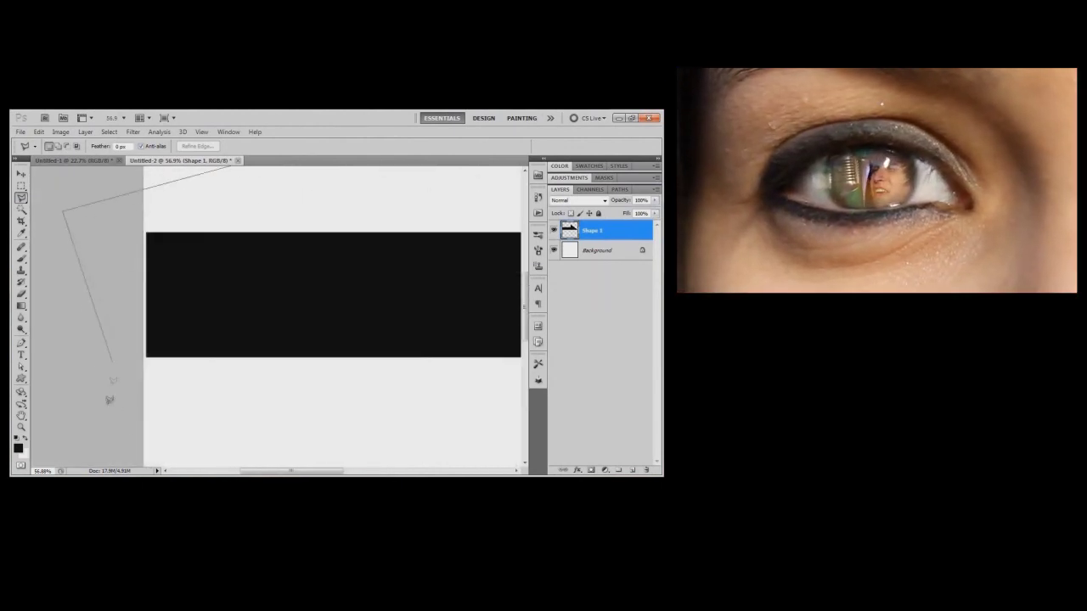
key(ctrl+minus)
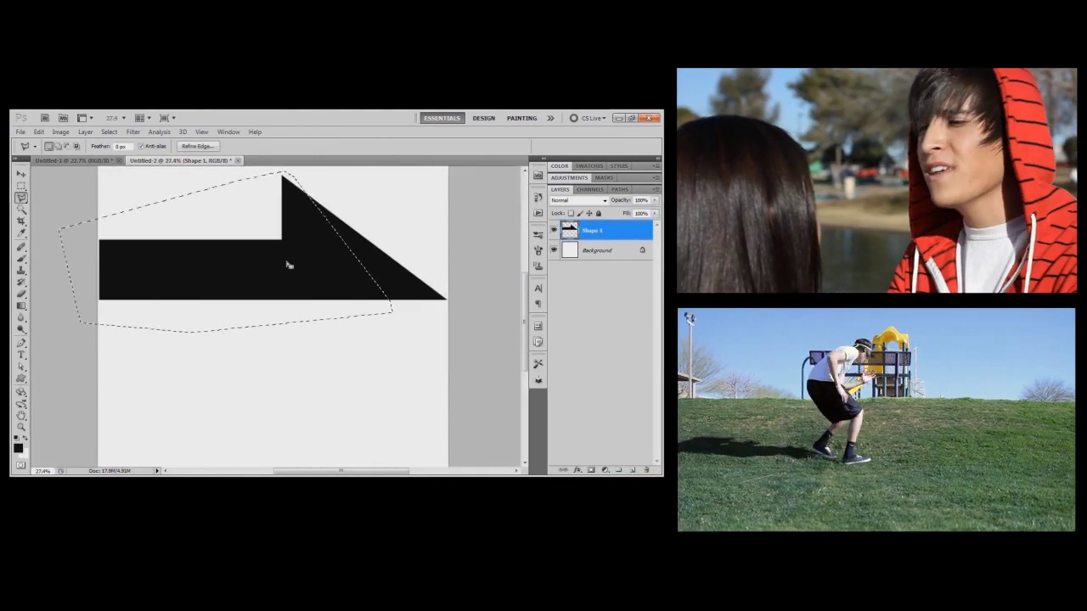
key(Delete)
key(ctrl+d)
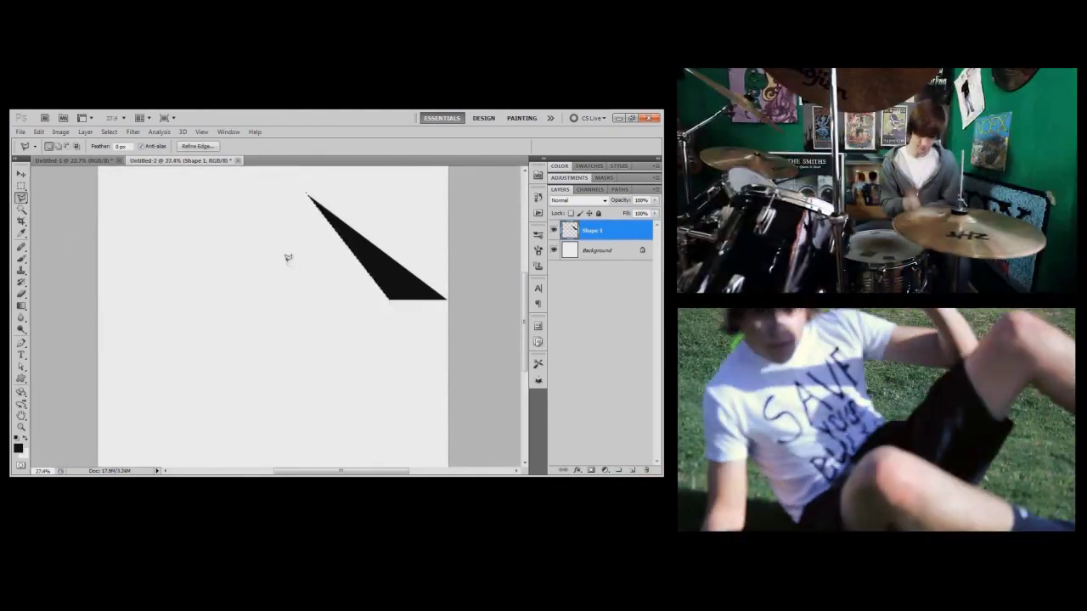
Move the shard to the left and duplicate it onto a new Shape 1 copy layer.
key(v)
drag(424, 299, 280, 298)
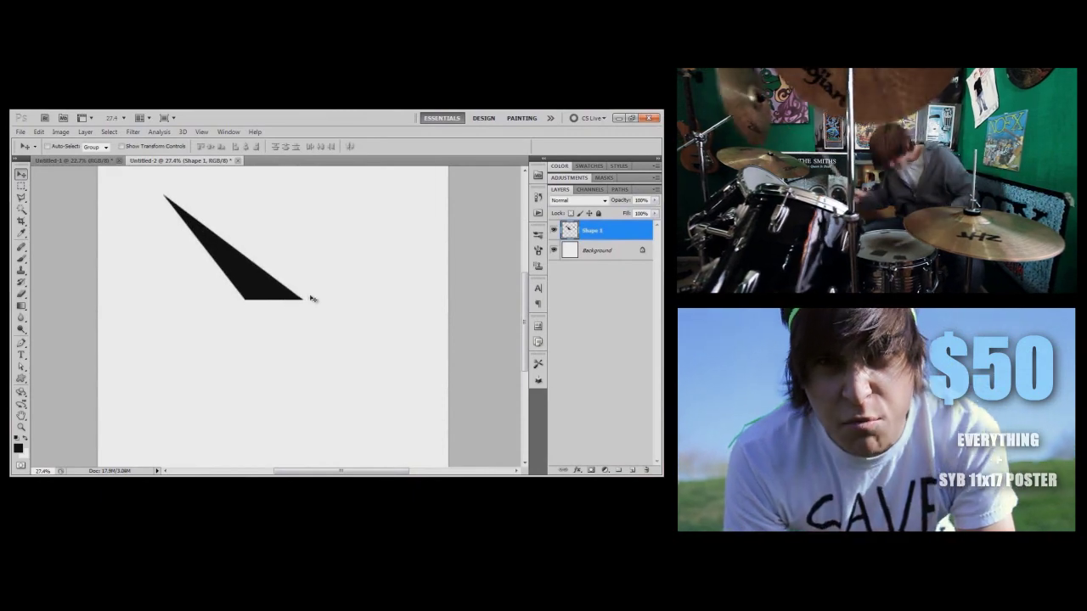
key(ctrl+minus)
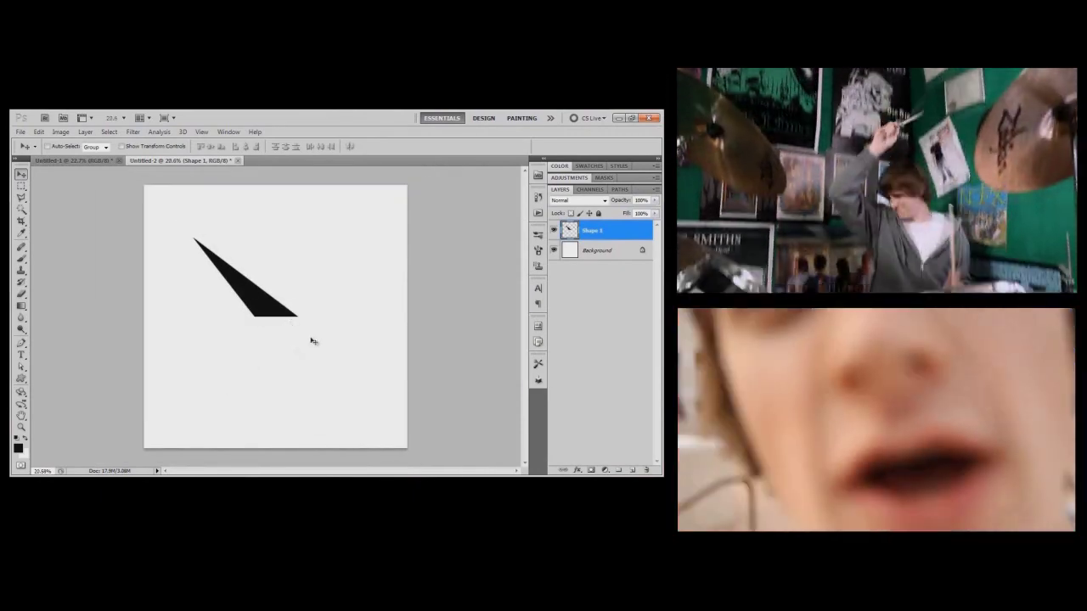
key(ctrl+j)
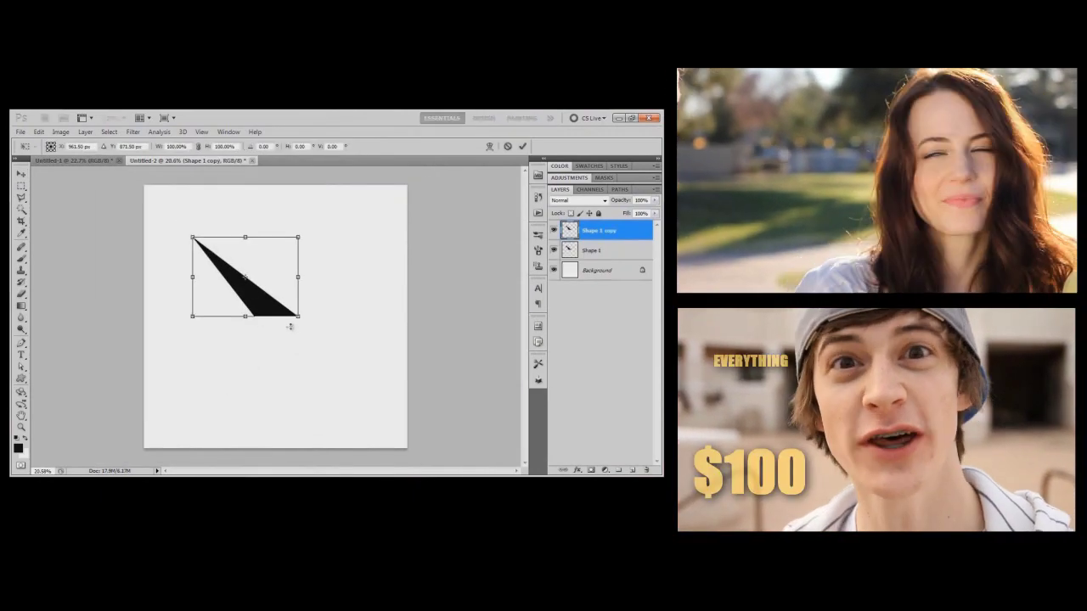